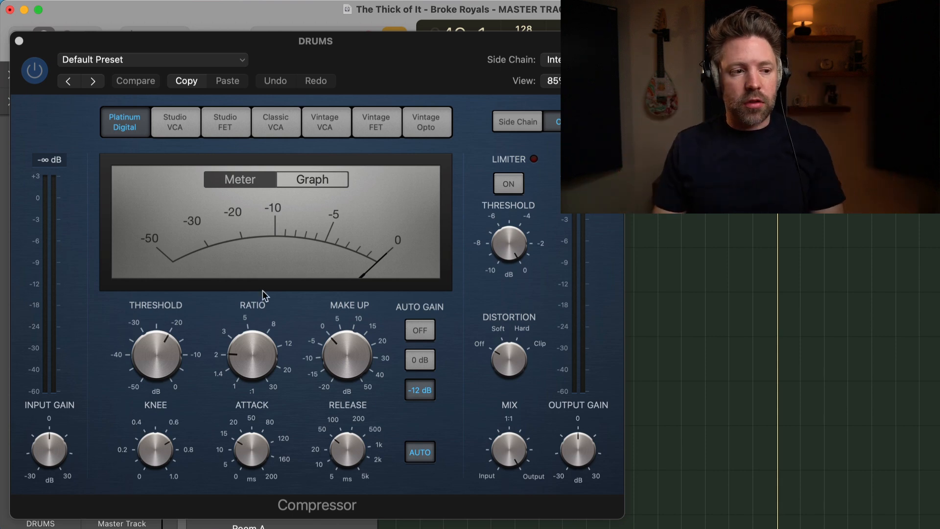
- Move the DRUMS compressor window aside to view the drum tracks and channel strip, and put it back
left_click(298, 62)
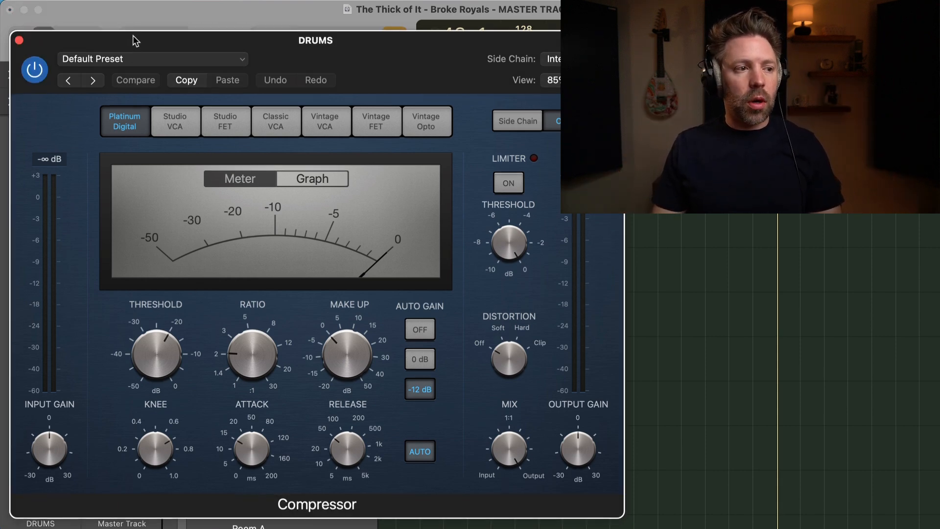
left_click_drag(135, 41, 505, 46)
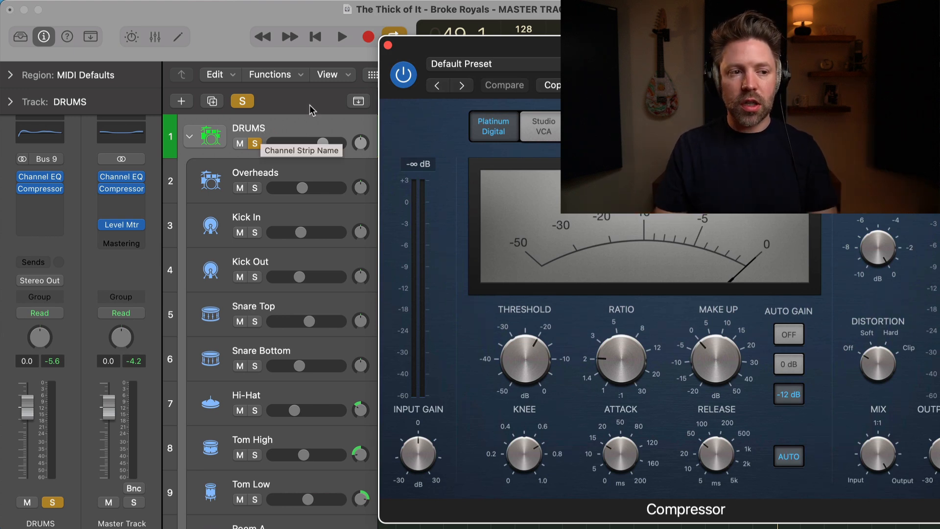
left_click_drag(461, 52, 106, 42)
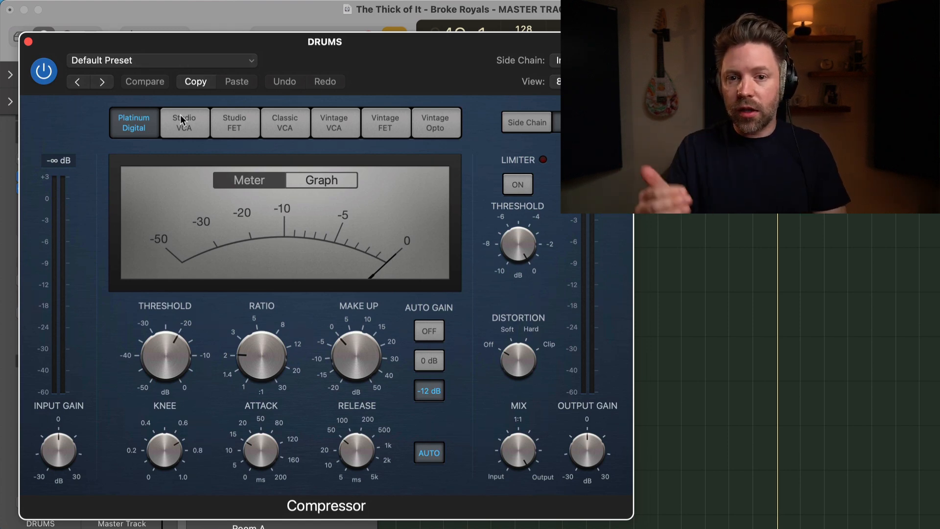
- Play the drums with the compressor bypassed, and switch the compressor back on
left_click(44, 71)
key("space")
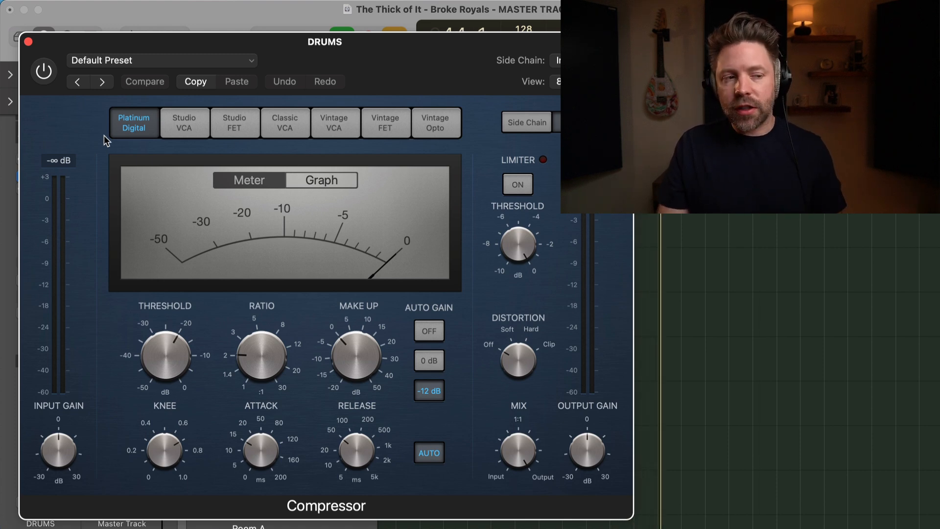
left_click(51, 74)
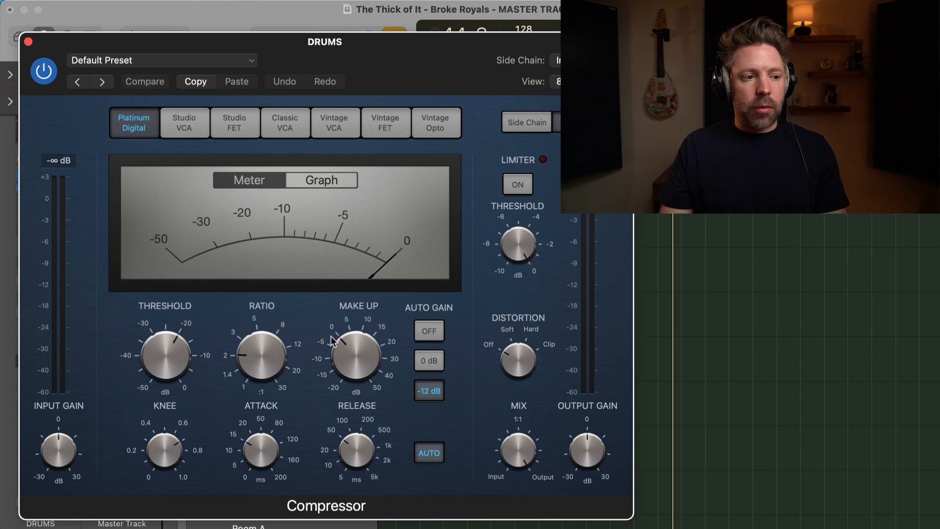
- Raise the compressor's threshold to 0 dB and set the ratio to 3.1:1
left_click_drag(162, 372, 164, 319)
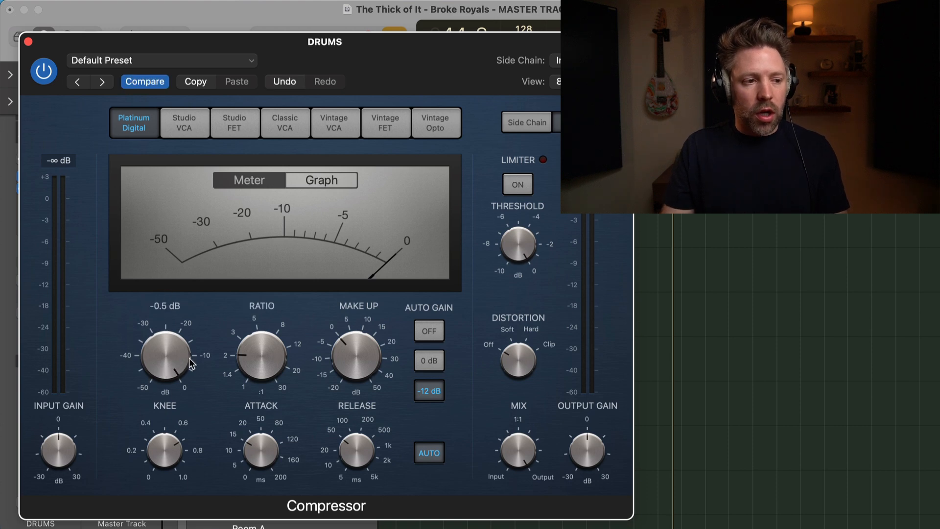
left_click_drag(191, 363, 180, 365)
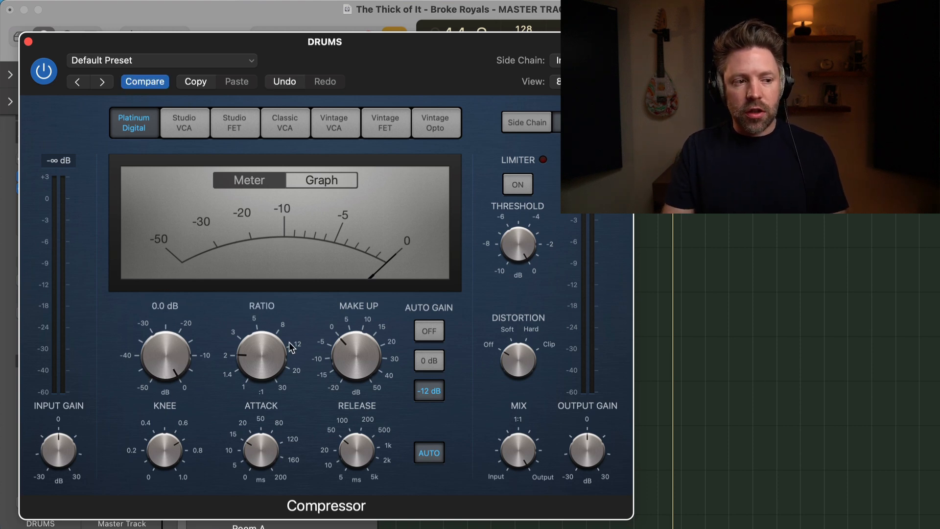
left_click_drag(267, 364, 265, 357)
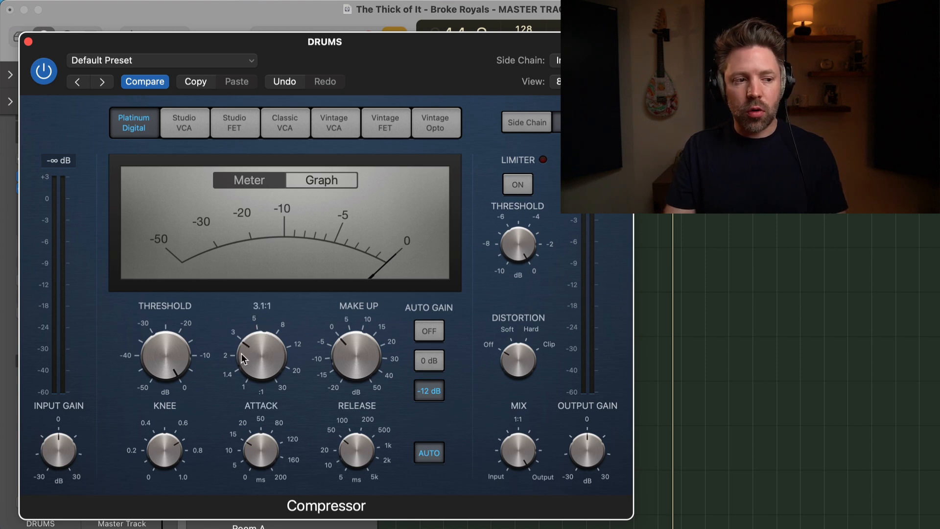
- Set the compressor's attack to about 20 ms and turn auto gain off, keeping auto release on
mouse_move(252, 460)
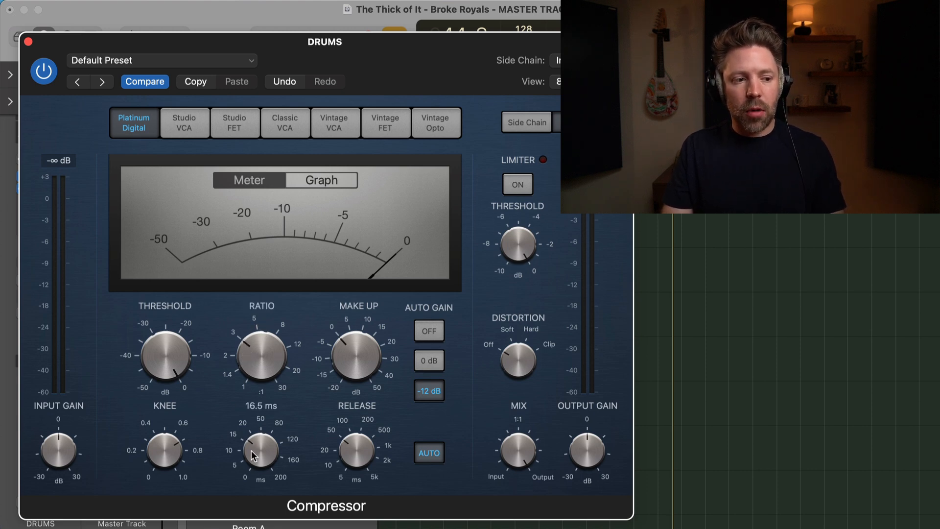
mouse_move(253, 446)
left_mouse_down()
mouse_move(252, 486)
mouse_move(254, 459)
left_mouse_up()
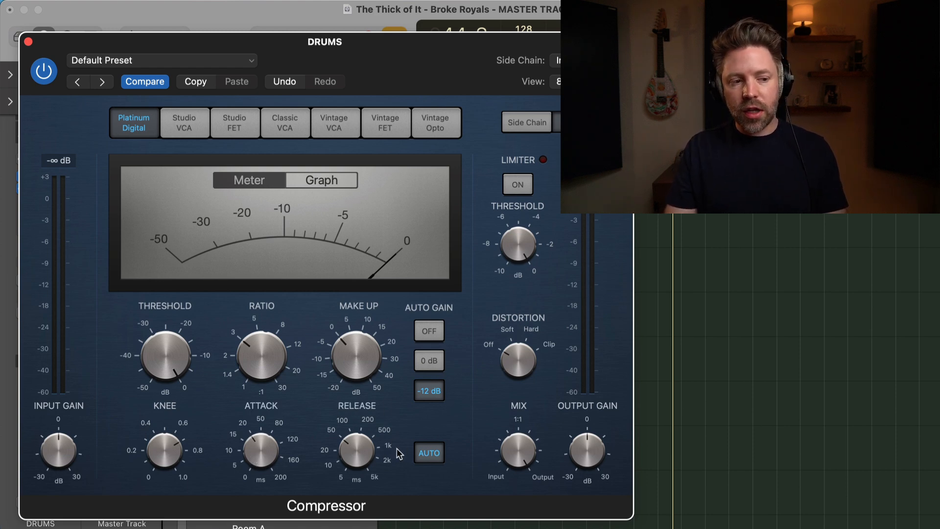
left_click(428, 453)
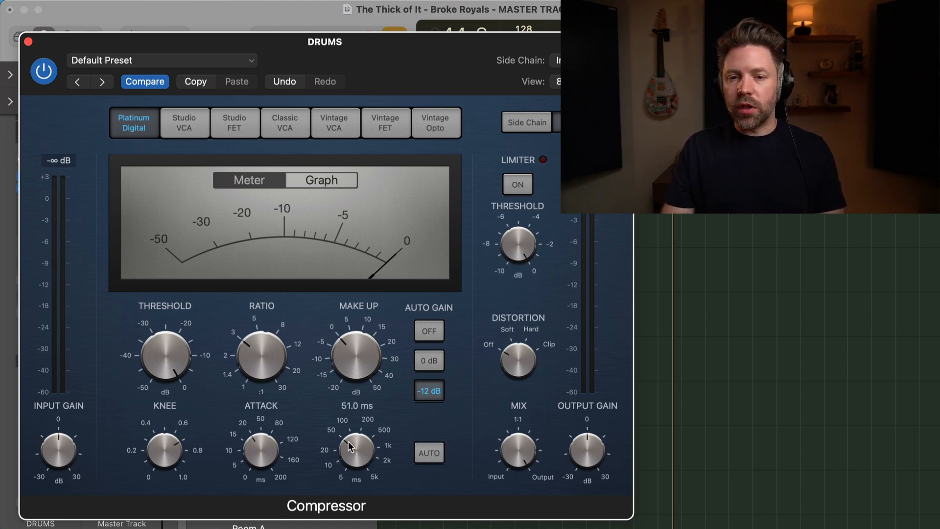
left_click(422, 452)
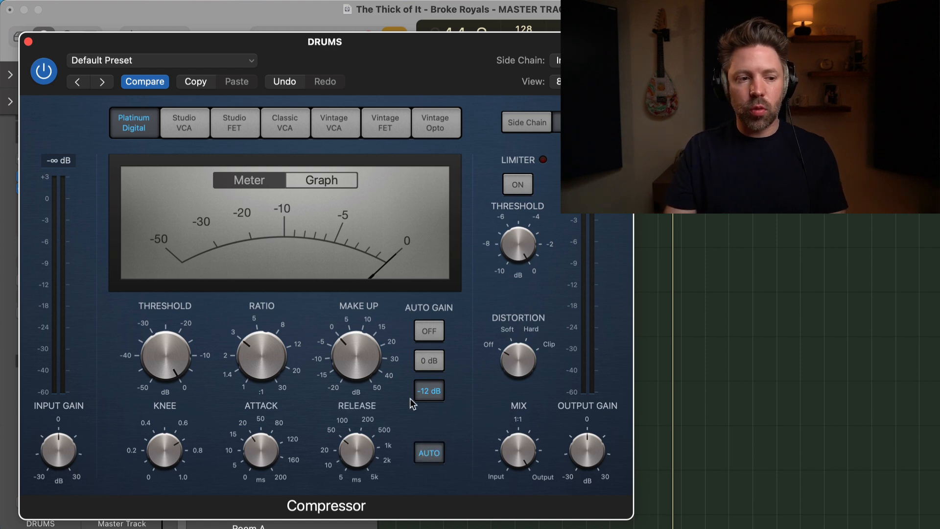
left_click(430, 328)
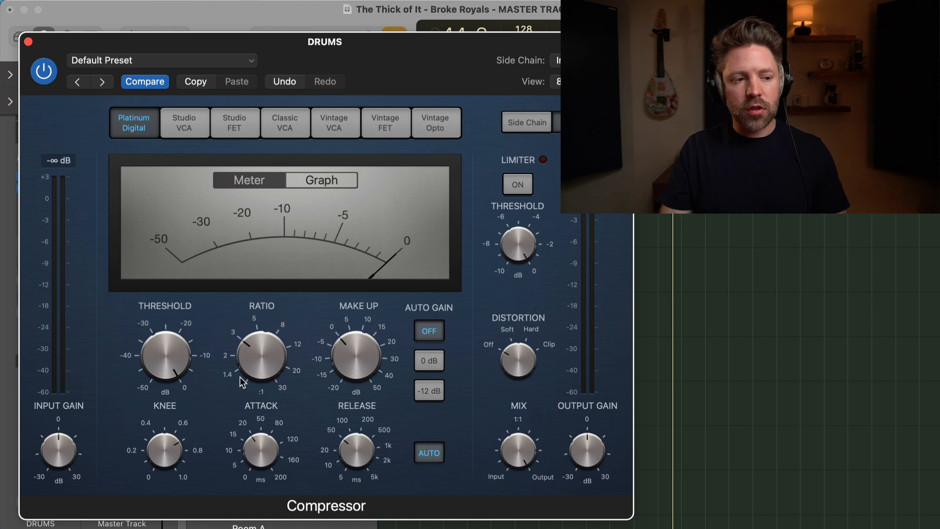
- Start playback and lower the compressor's threshold to about -20 dB
key("space")
left_click_drag(171, 371, 172, 429)
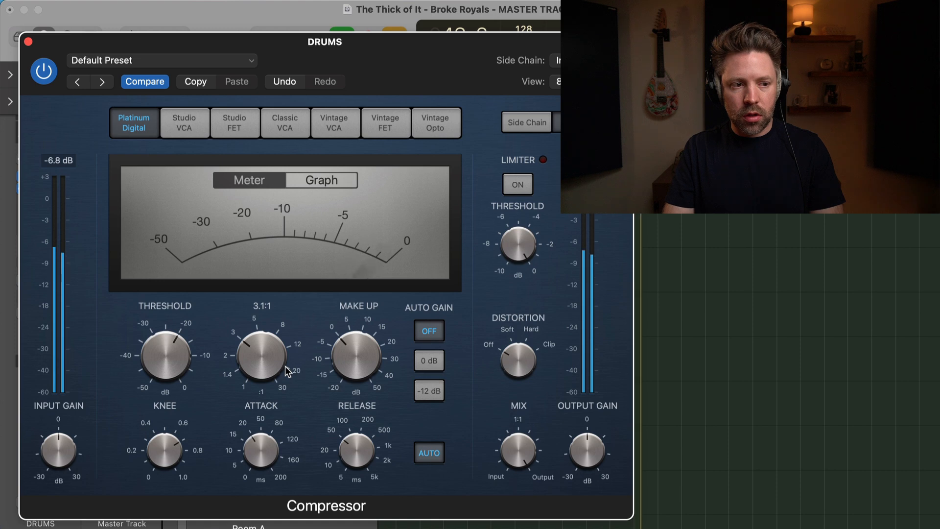
- Compare the drums with the compressor briefly bypassed, and set the make-up gain to 2 dB
left_click(48, 72)
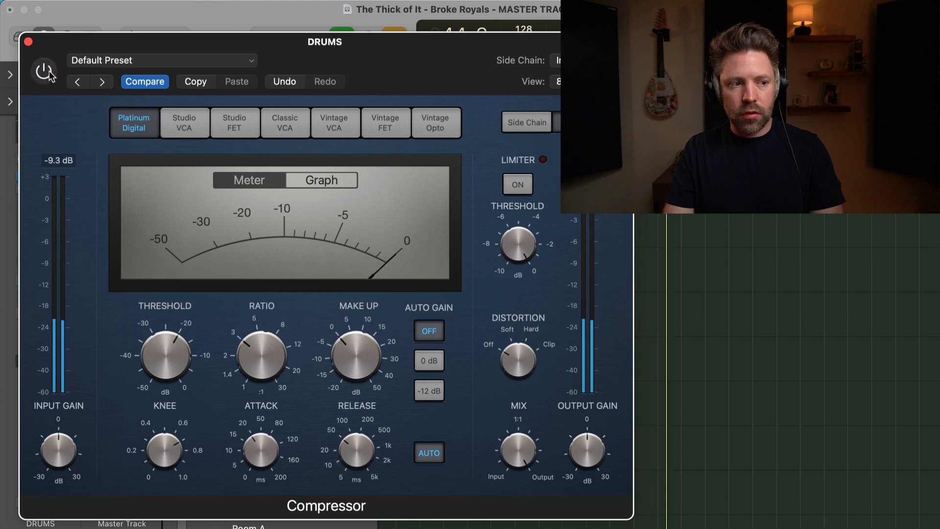
left_click(49, 72)
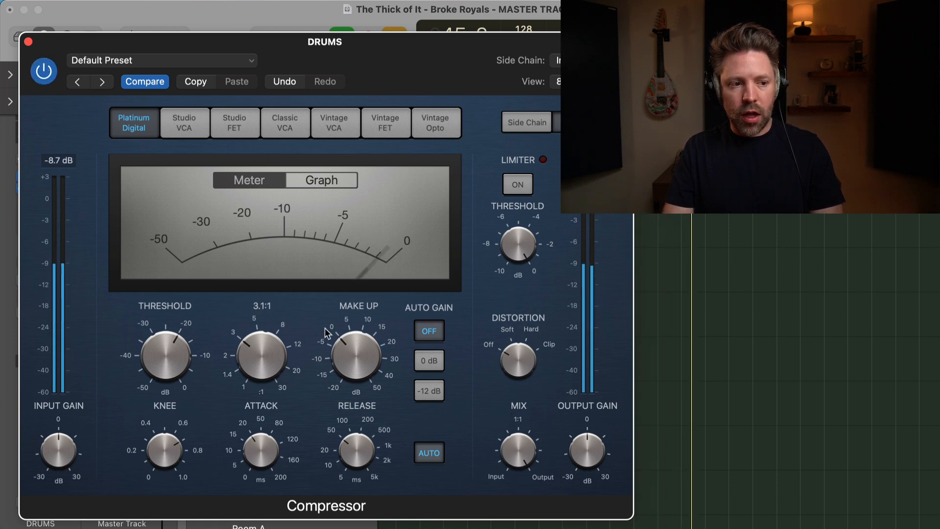
left_click_drag(338, 356, 339, 353)
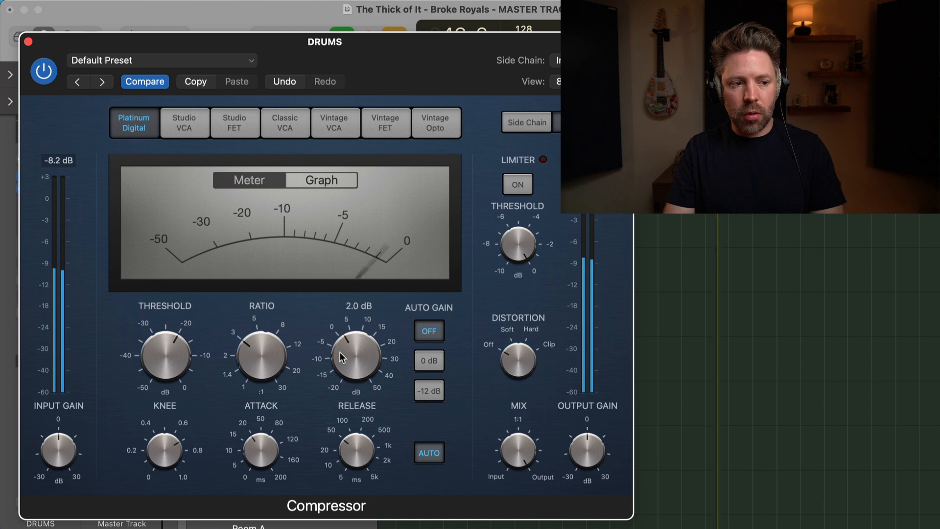
- Switch the compressor off and on repeatedly during playback to compare the level-matched drums with and without compression
left_click(41, 78)
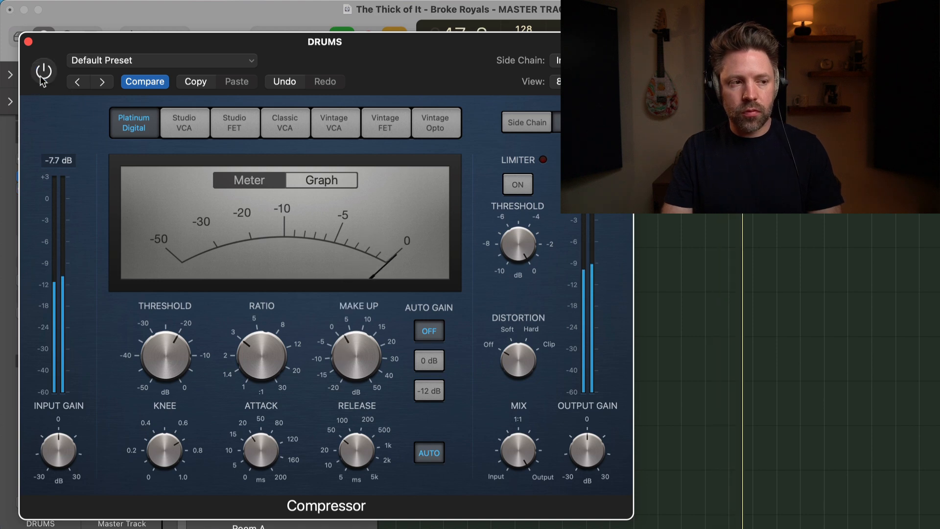
left_click(43, 74)
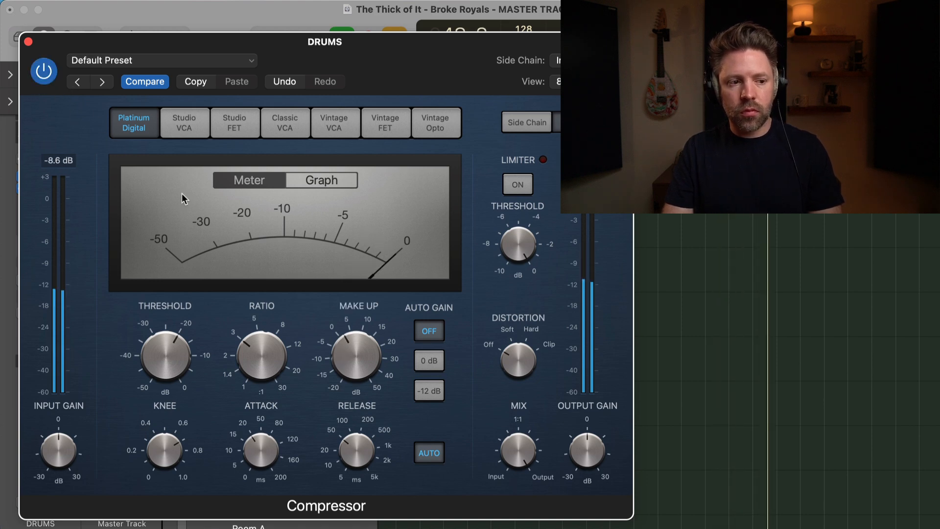
left_click(43, 77)
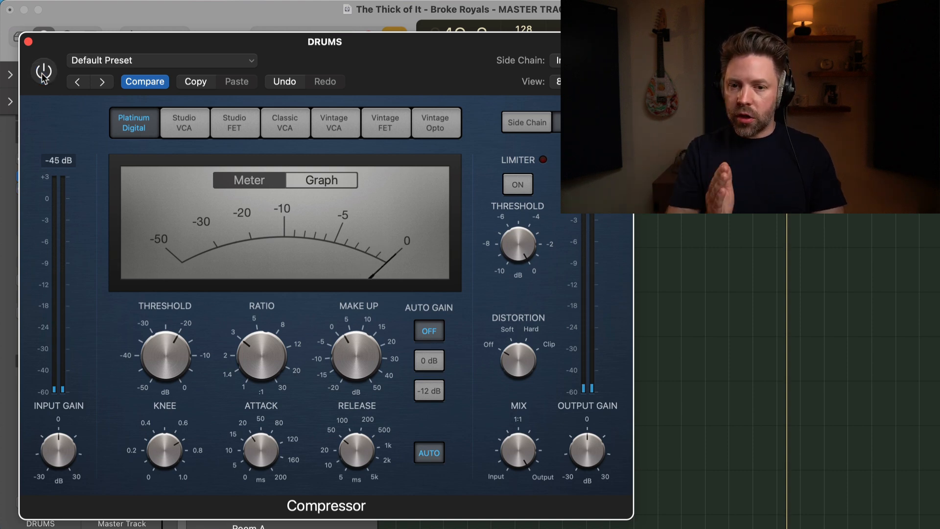
left_click(43, 74)
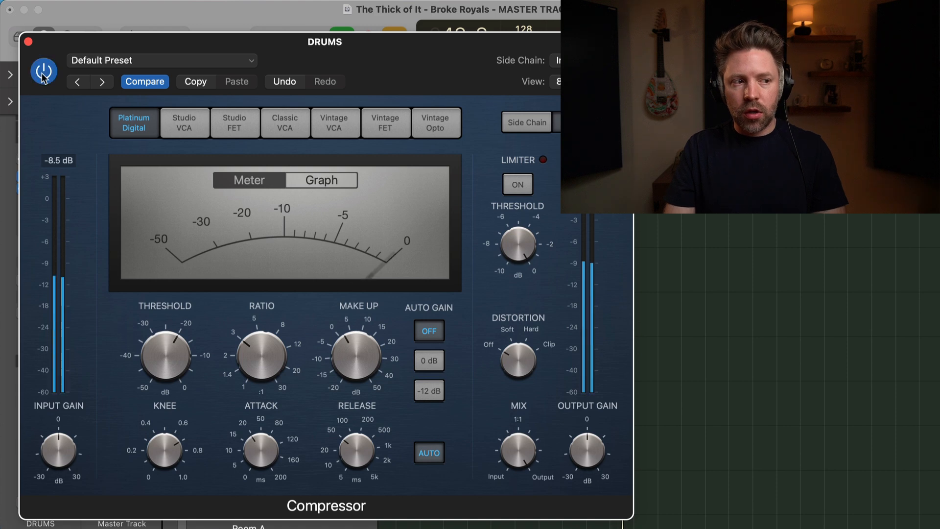
left_click(44, 74)
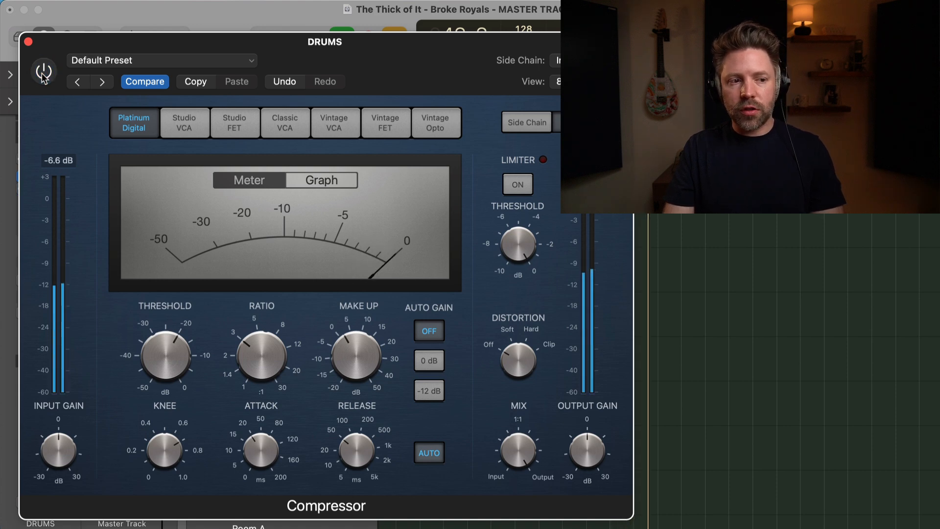
left_click(44, 73)
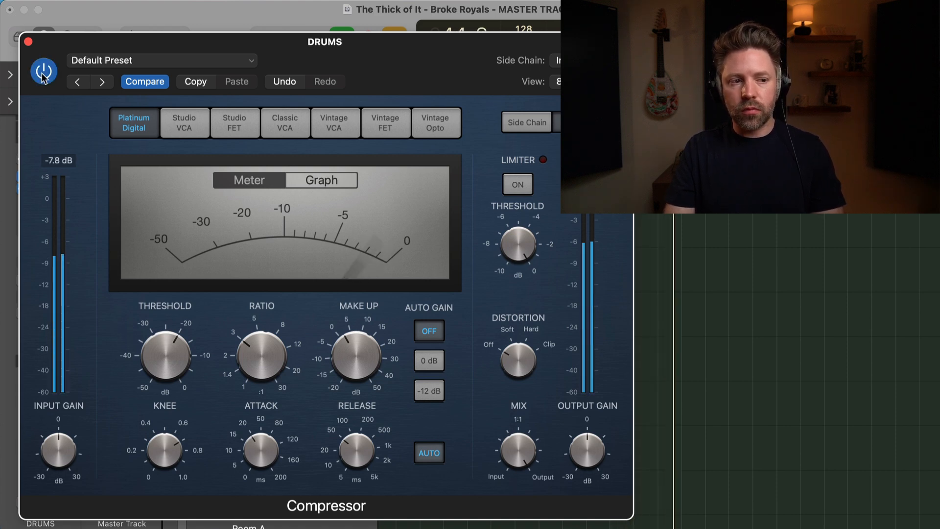
left_click(44, 74)
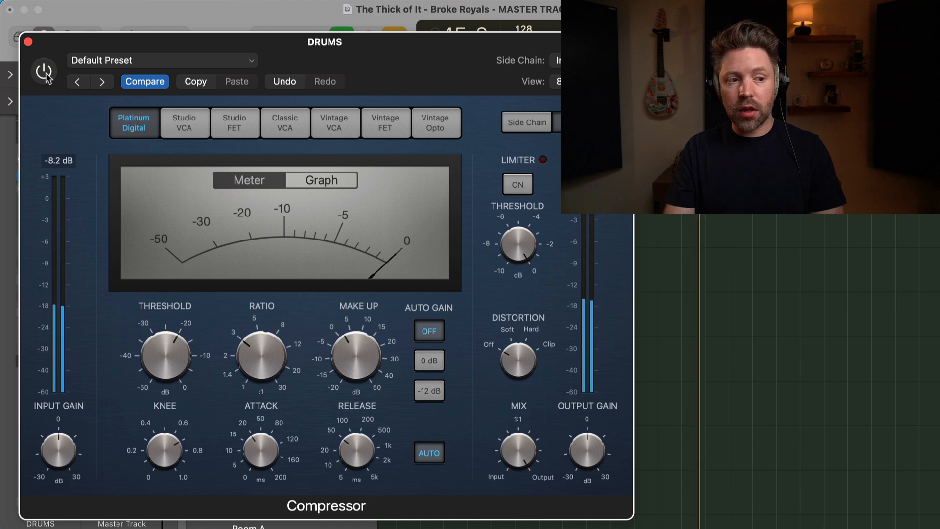
left_click(45, 73)
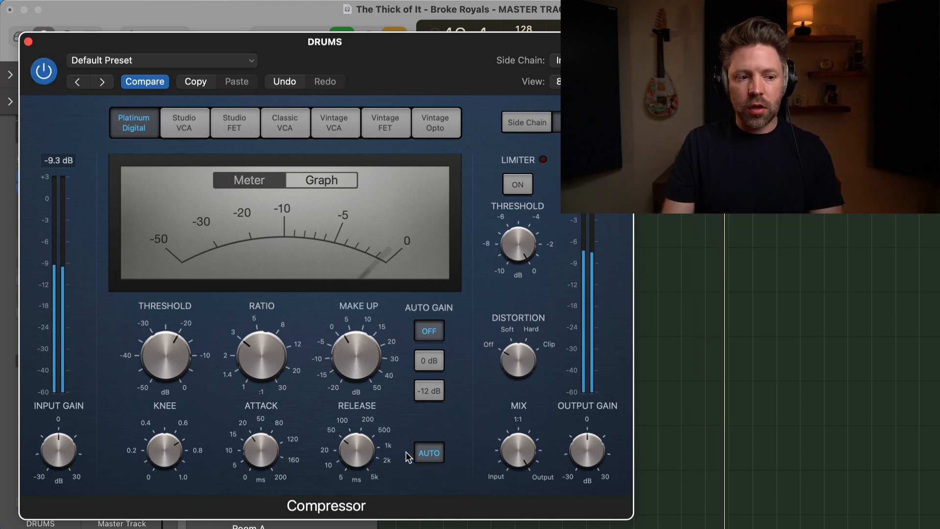
- Try manual release times between 140 and 57 ms with auto release off, and turn auto release back on
left_click(422, 454)
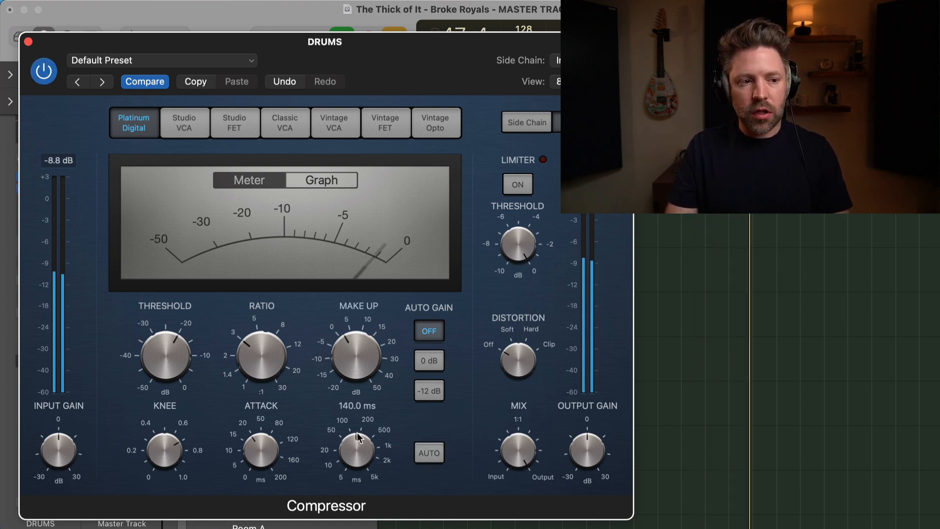
mouse_move(358, 437)
left_mouse_down()
mouse_move(362, 429)
mouse_move(356, 450)
left_mouse_up()
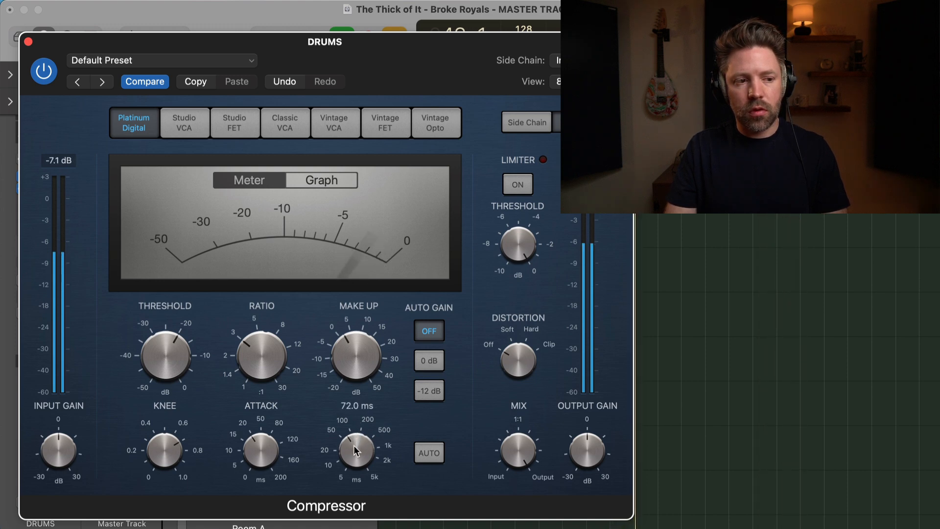
left_click_drag(354, 445, 354, 450)
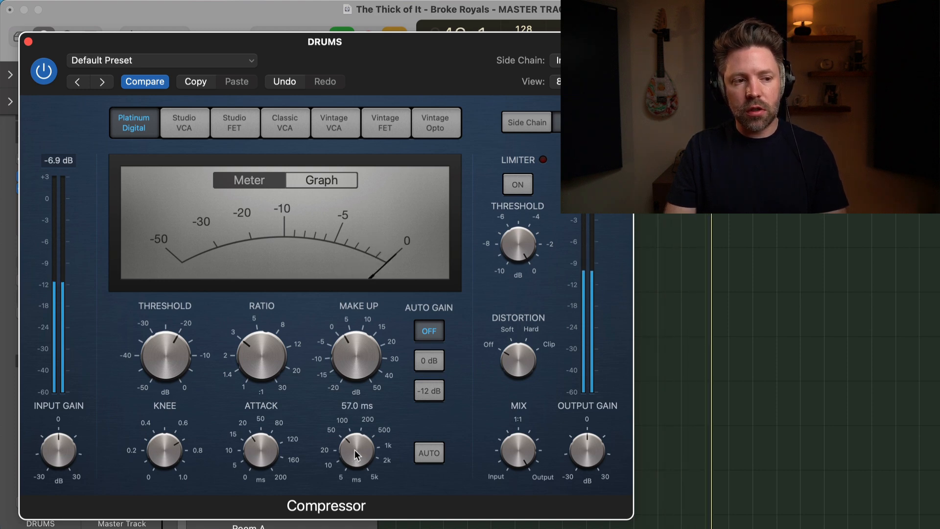
left_click(437, 454)
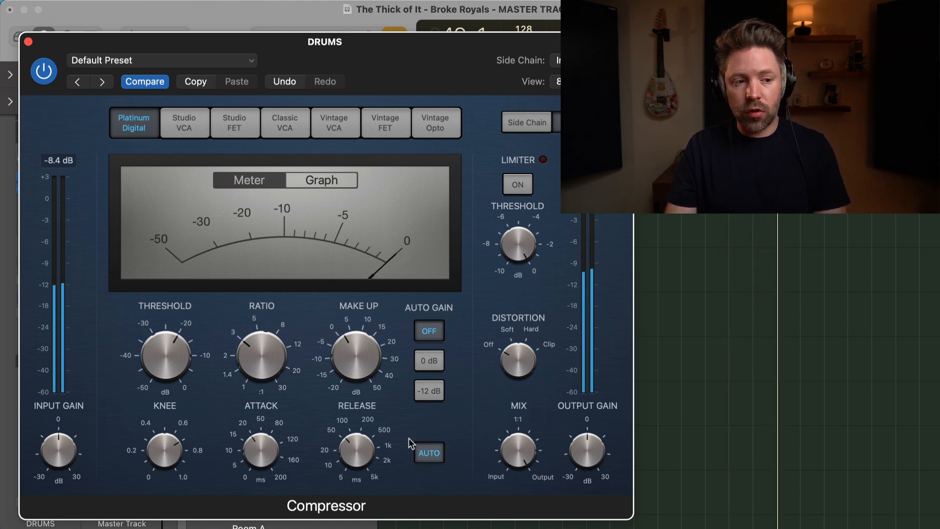
- Try the Studio VCA, Studio FET and Classic VCA compressor models, and return to Studio FET for playback
left_click(189, 127)
left_click(234, 125)
left_click(284, 126)
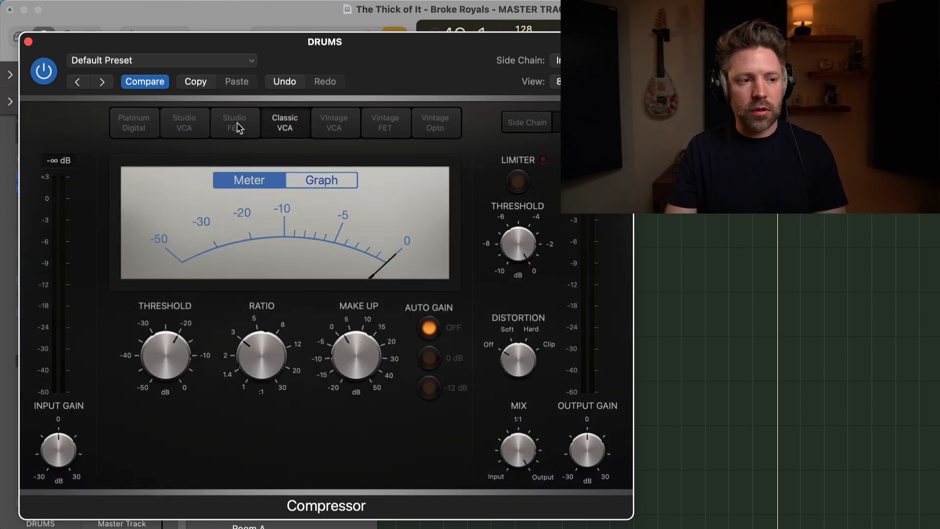
left_click(243, 125)
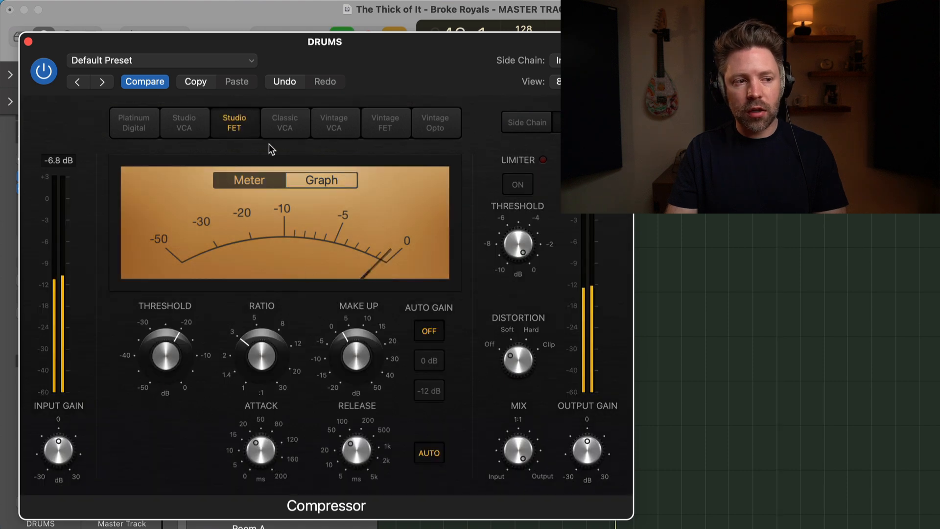
- Audition the Vintage FET, Vintage Opto and Studio FET models on the drums, and choose Vintage FET
left_click(390, 128)
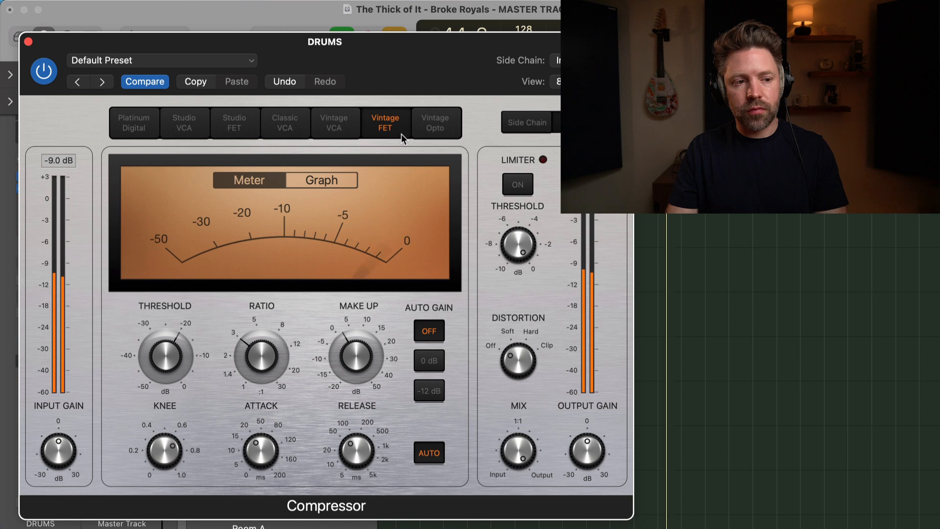
left_click(428, 127)
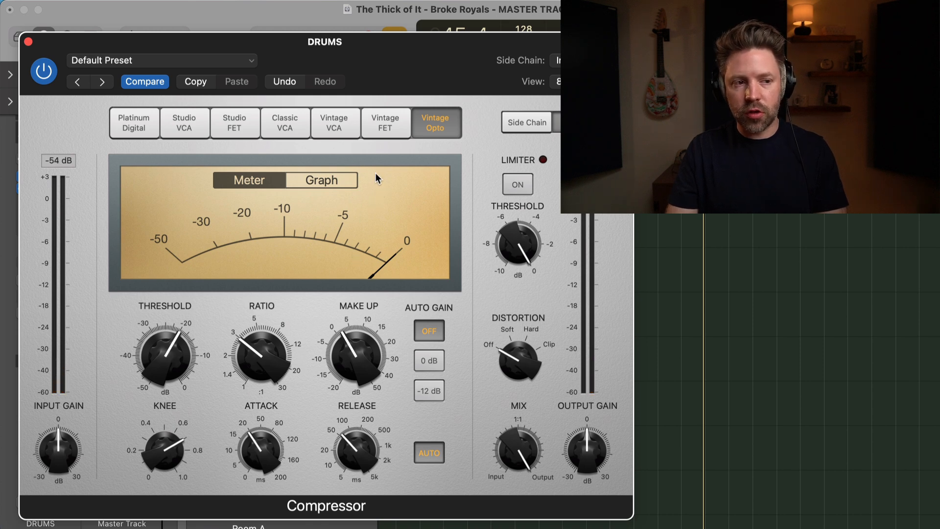
left_click(253, 123)
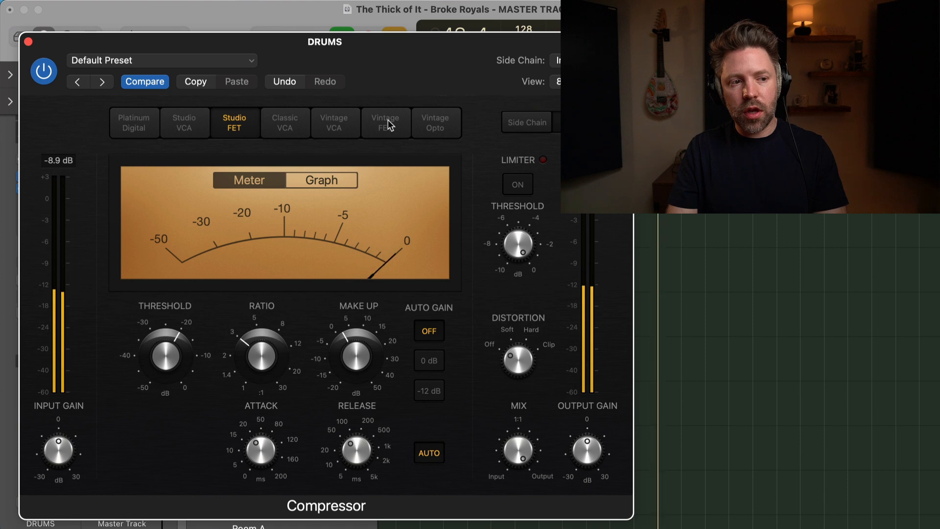
left_click(388, 124)
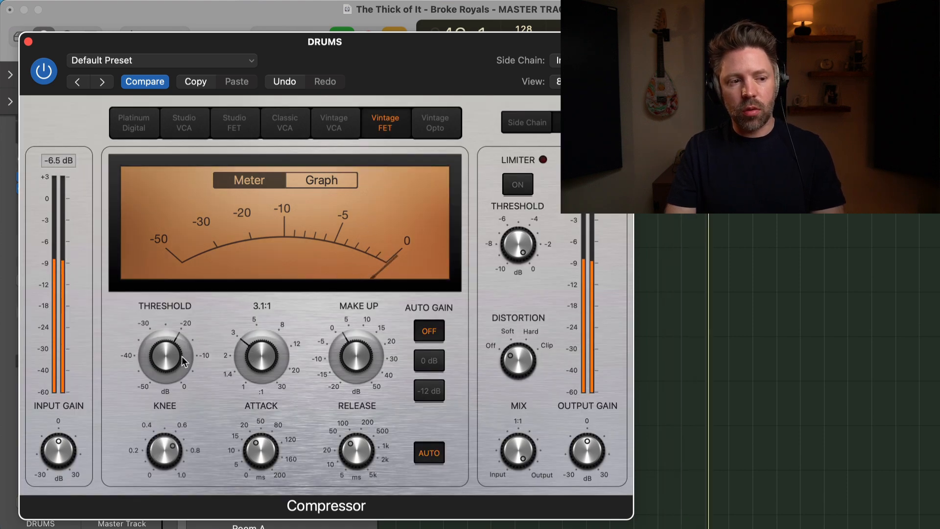
- Set the DRUMS compressor's threshold to -20.5 dB, distortion to Soft and output gain to -2.5 dB, and restart playback
mouse_move(166, 360)
left_click_drag(166, 361, 166, 362)
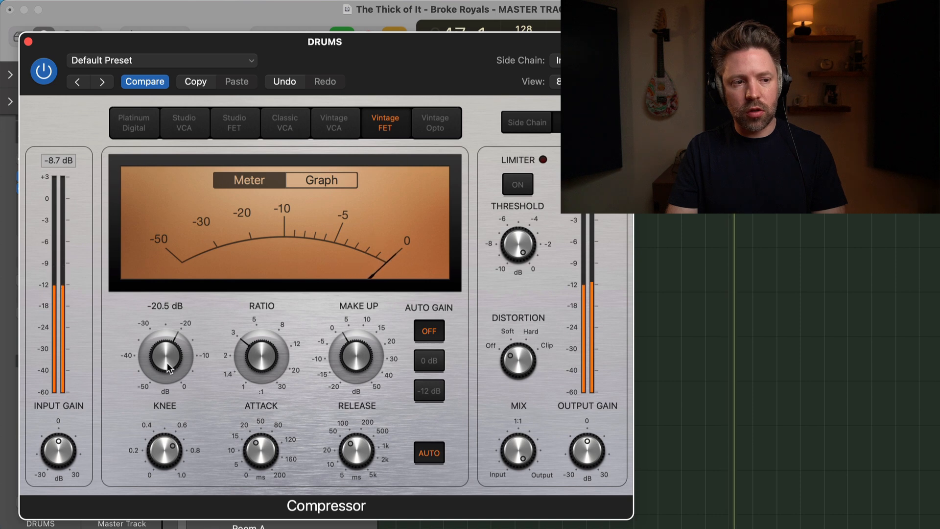
mouse_move(366, 359)
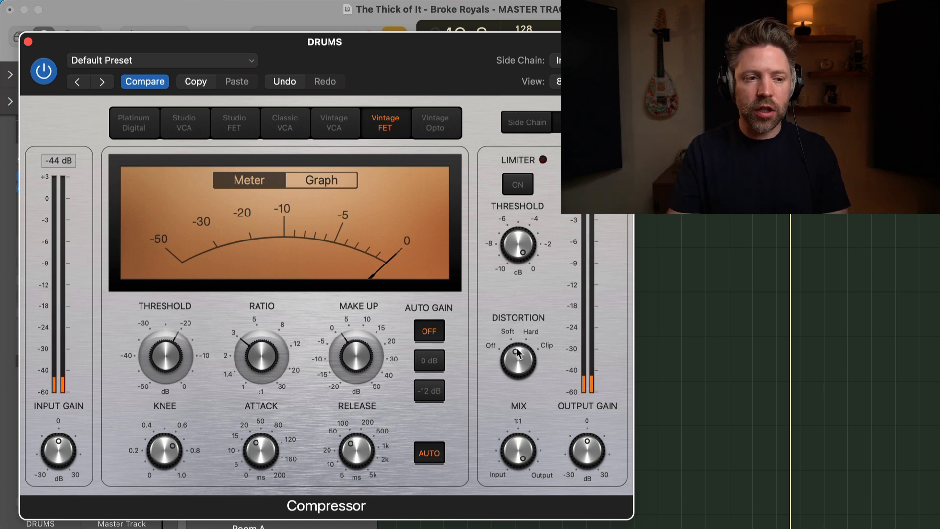
key("space")
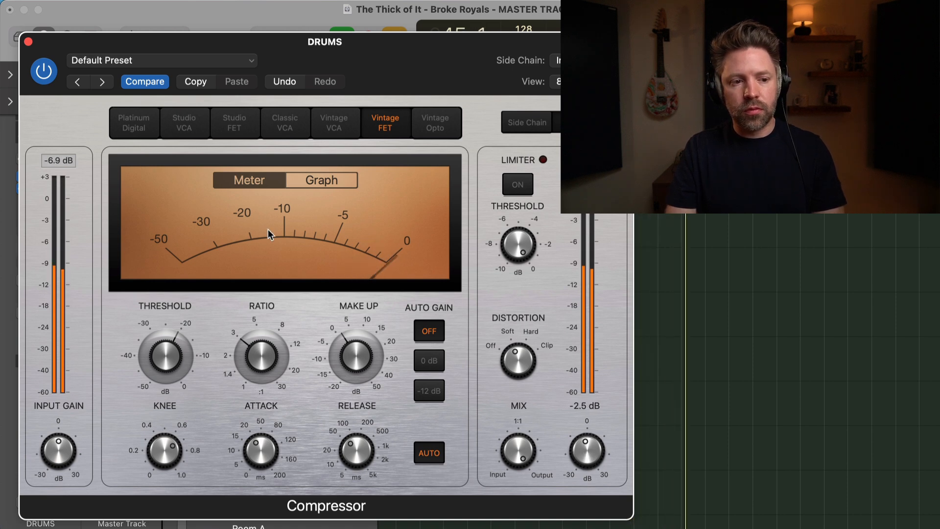
- Bypass and re-enable the Vintage FET drum bus compressor repeatedly during playback to compare the sound, and close its window with compression enabled
left_click(43, 72)
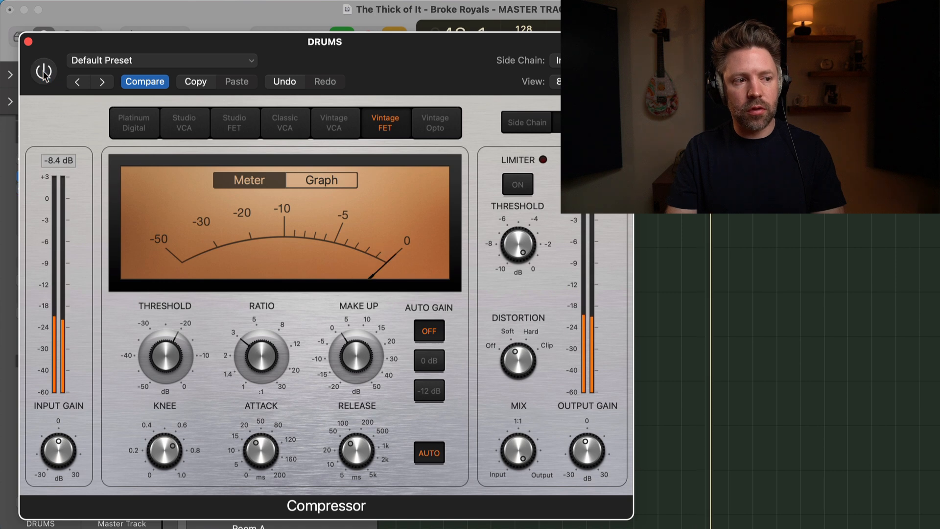
left_click(44, 72)
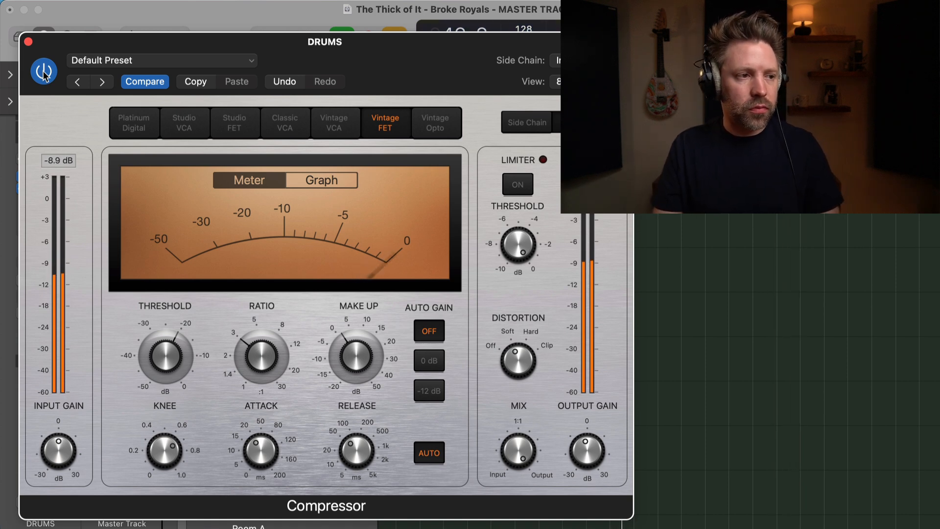
left_click(44, 73)
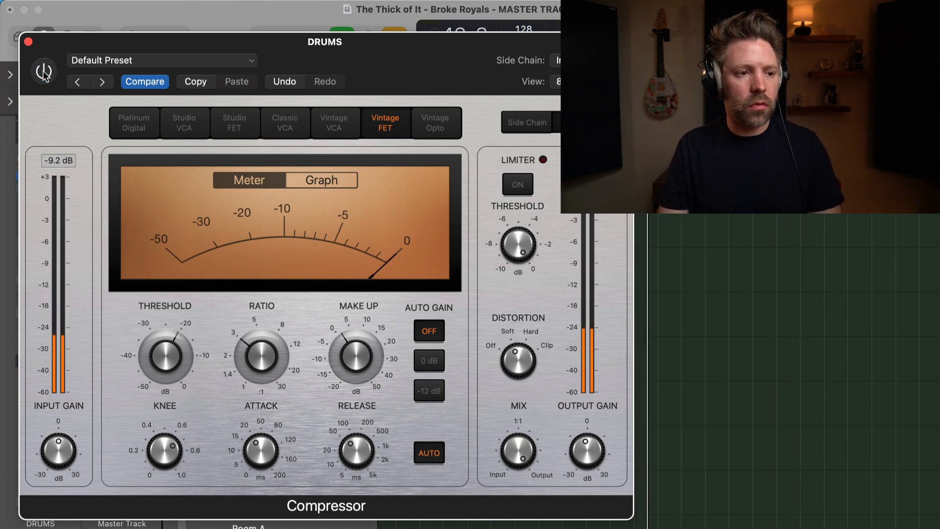
left_click(44, 73)
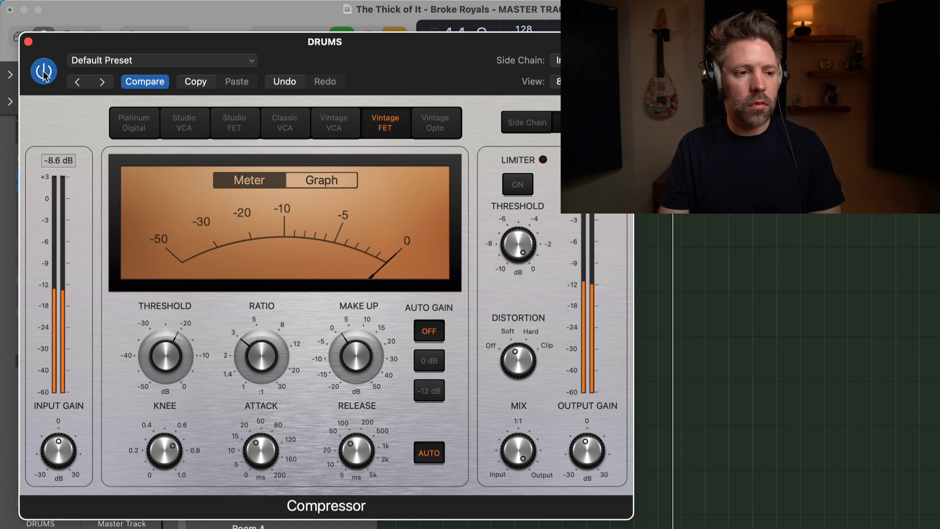
left_click(44, 74)
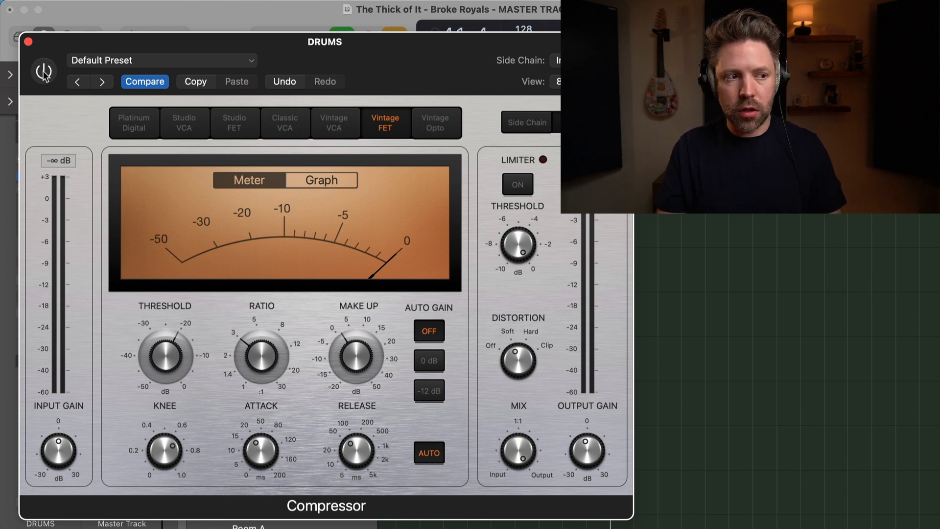
left_click(44, 74)
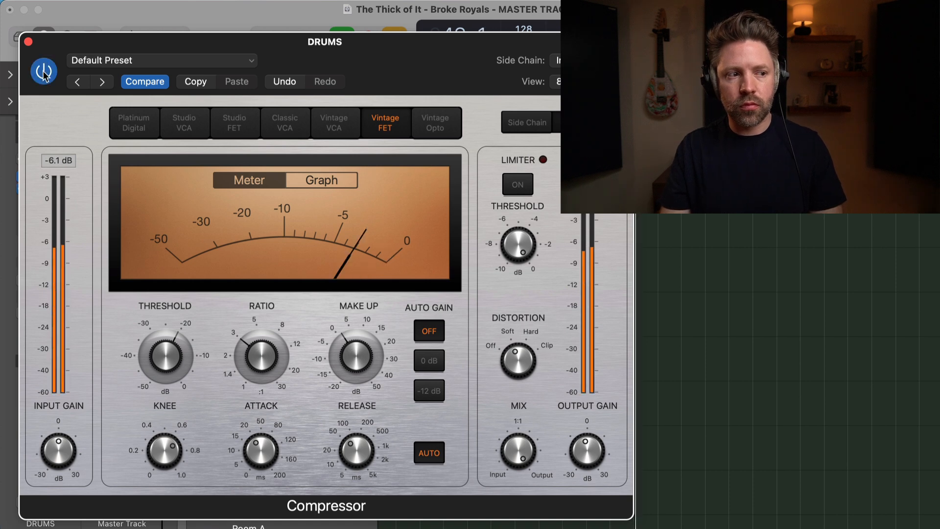
left_click(44, 74)
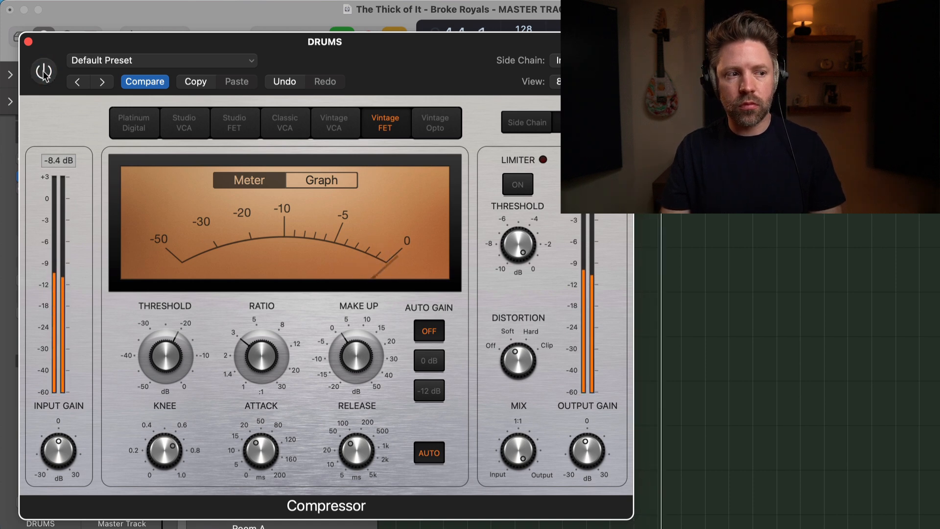
left_click(45, 74)
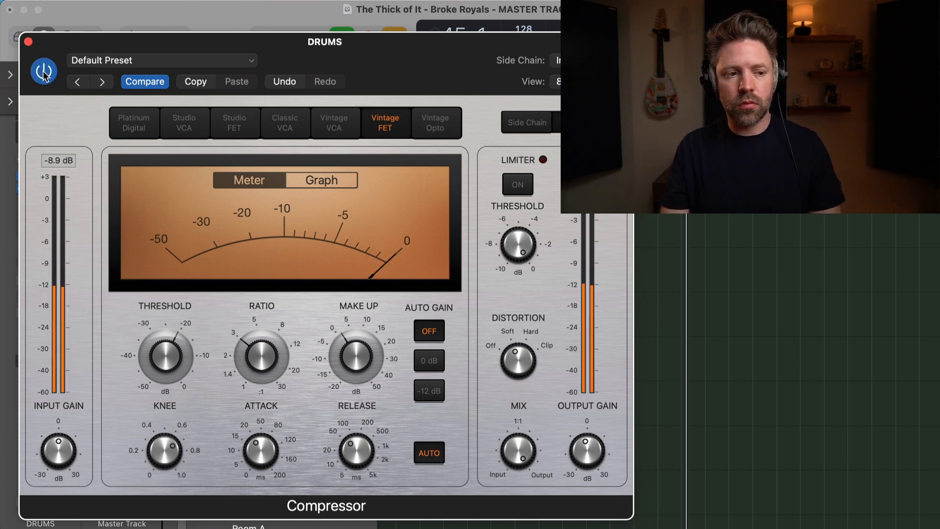
left_click(28, 42)
- Solo the Kick In and Kick Out tracks to audition the kick, clear both solos and stop playback
scroll(326, 190, "down", 2)
scroll(329, 192, "down", 1)
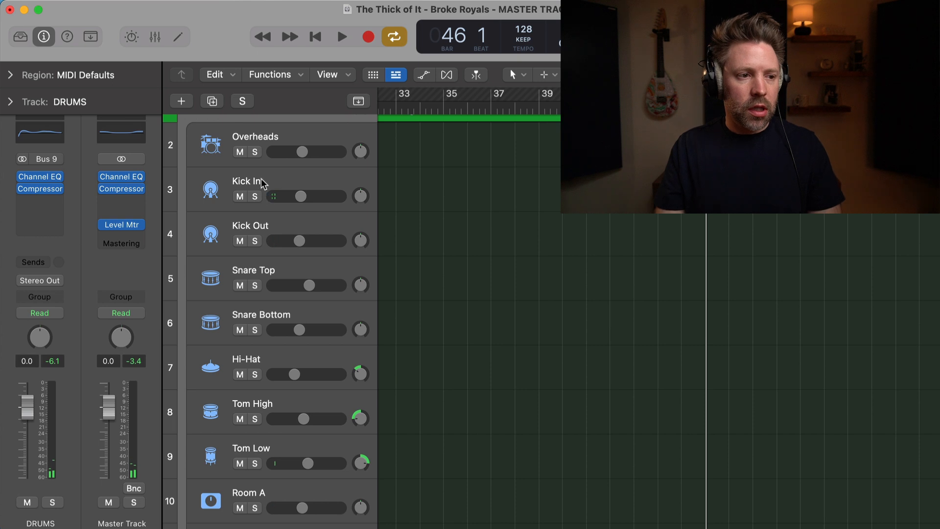
scroll(265, 198, "up", 1)
scroll(263, 218, "up", 1)
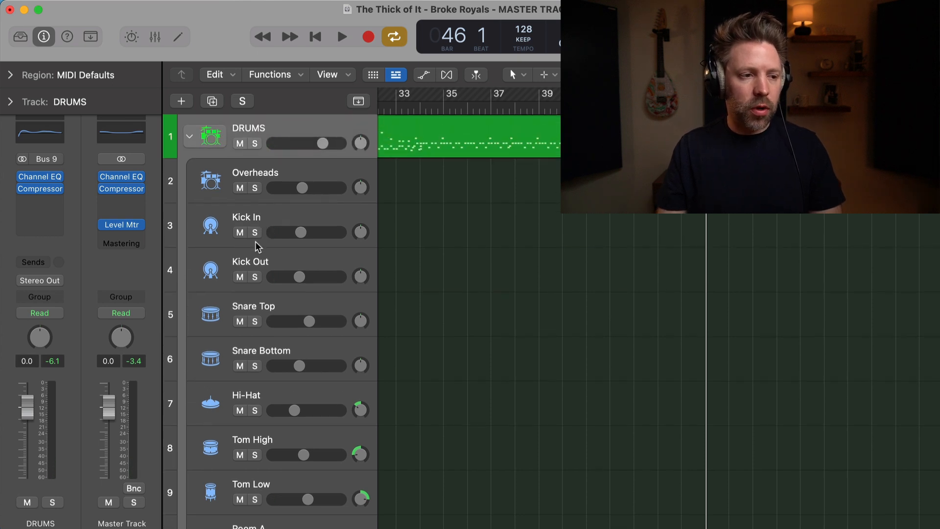
left_click(255, 233)
key("space")
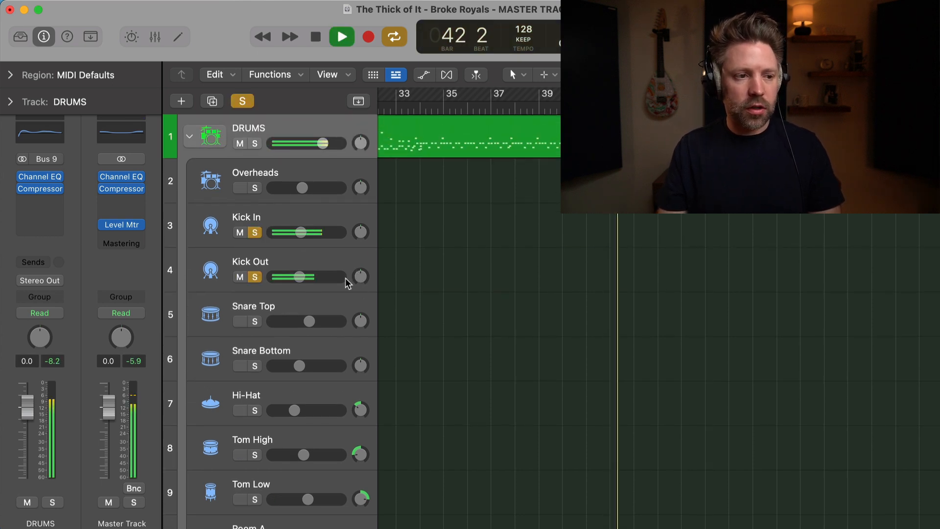
left_click(255, 232)
left_click(255, 277)
key("space")
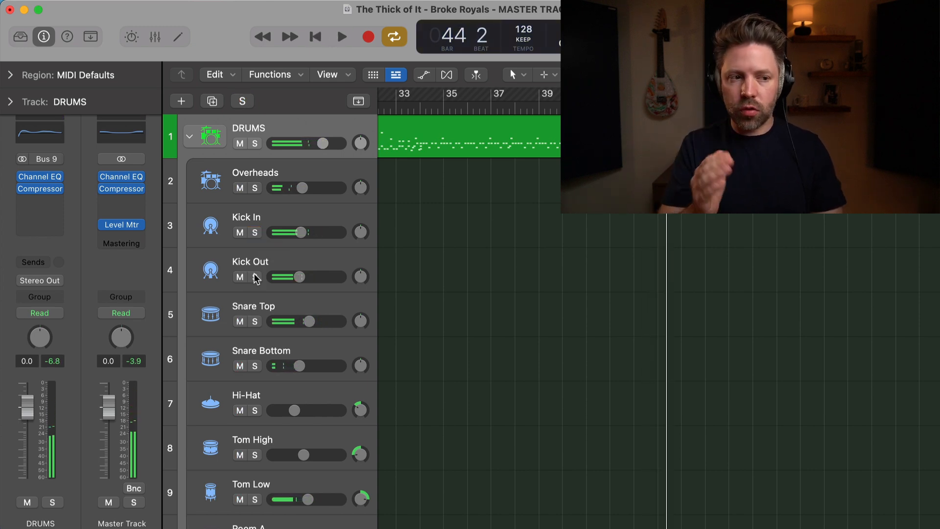
- Switch the Snare Top solo on and off, and briefly play the full drum mix to listen to the snare
scroll(257, 234, "down", 1)
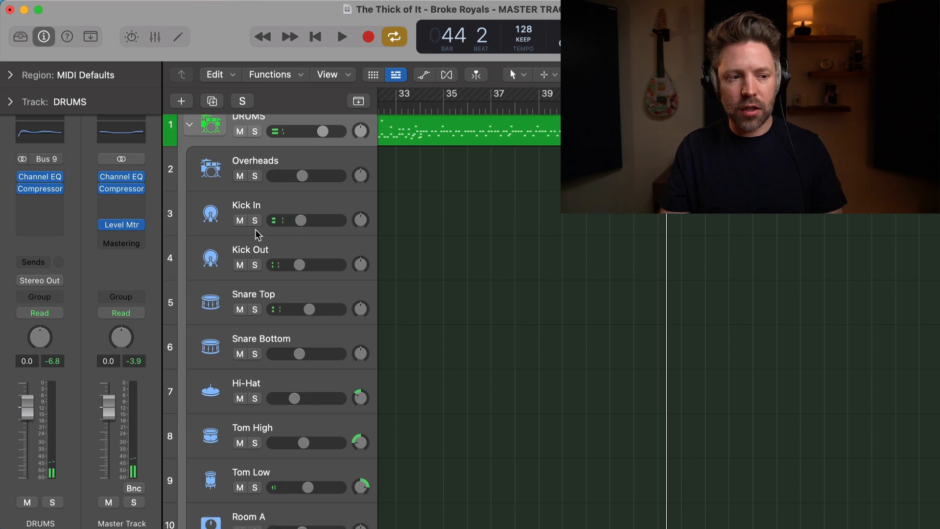
left_click(255, 308)
left_click(255, 308)
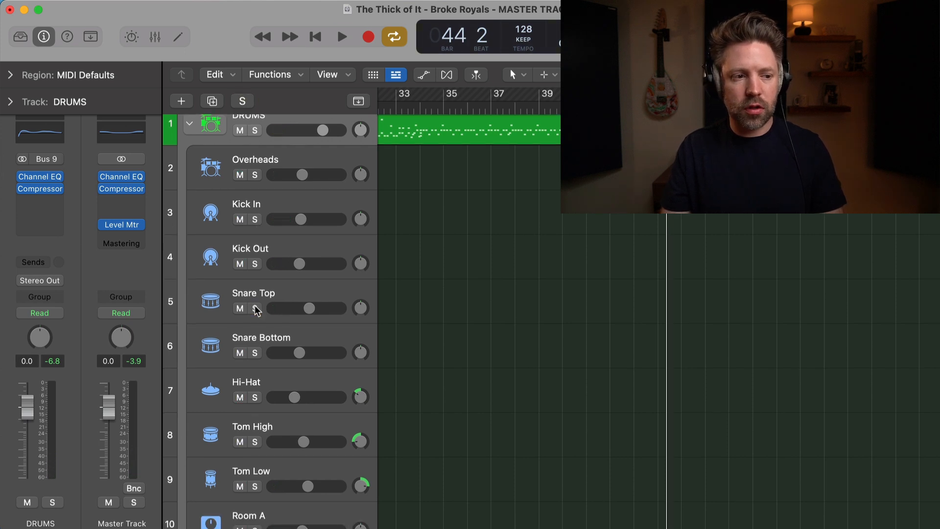
key("space")
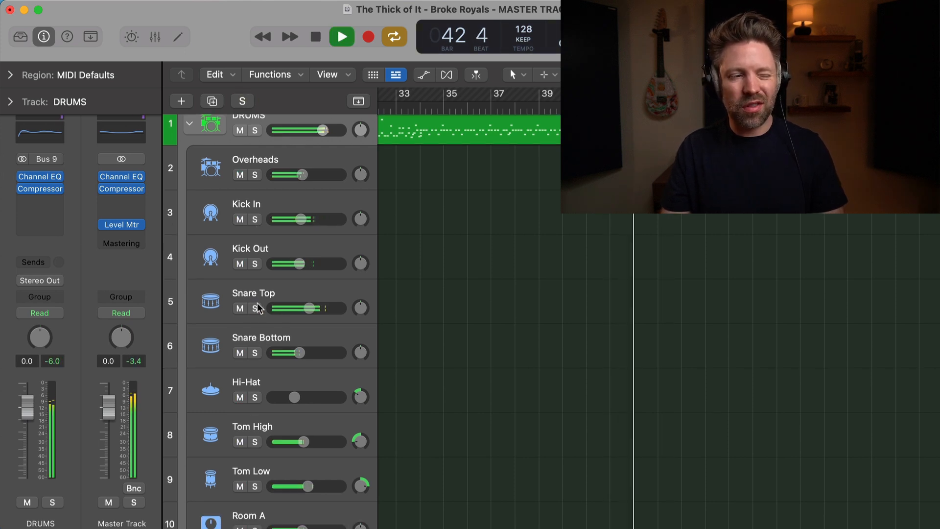
key("space")
- Insert a Compressor on the Snare Top track and choose the Studio FET model with auto gain off
left_click(370, 300)
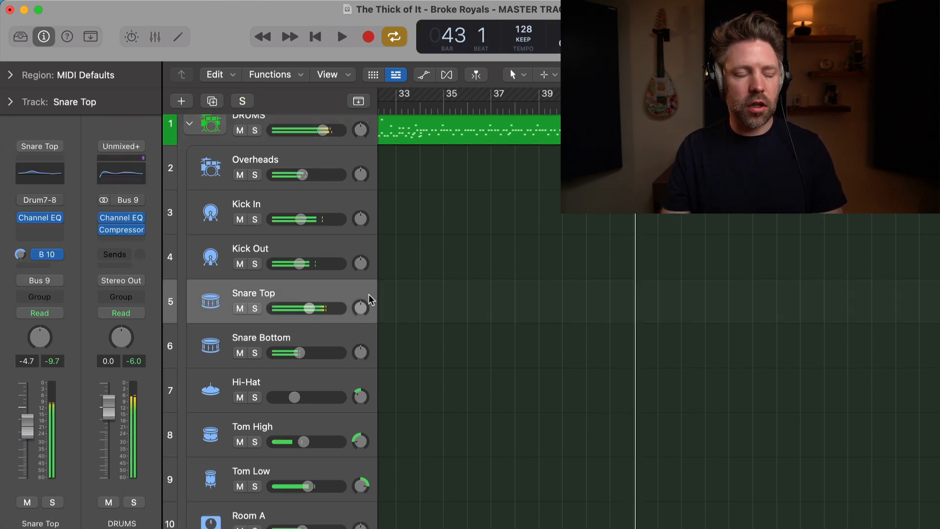
left_click(49, 230)
mouse_move(76, 265)
left_click(142, 265)
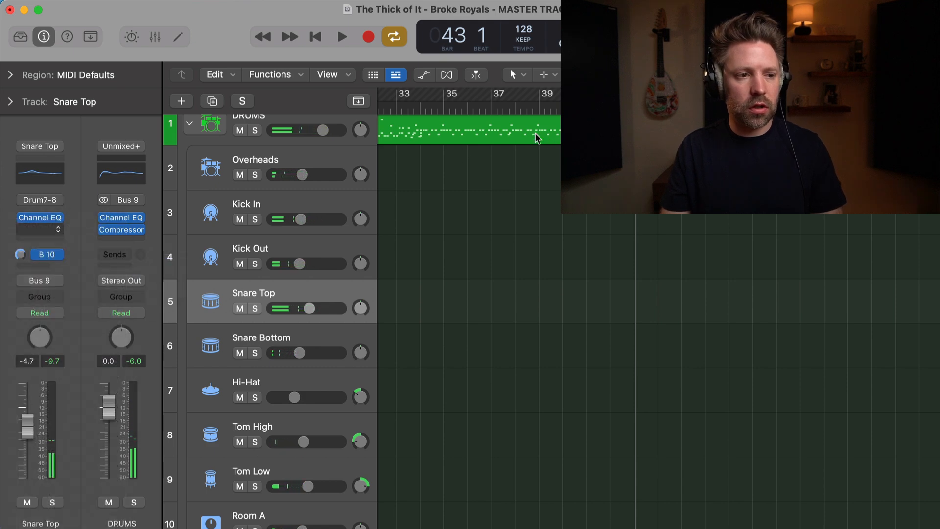
left_click_drag(563, 101, 280, 44)
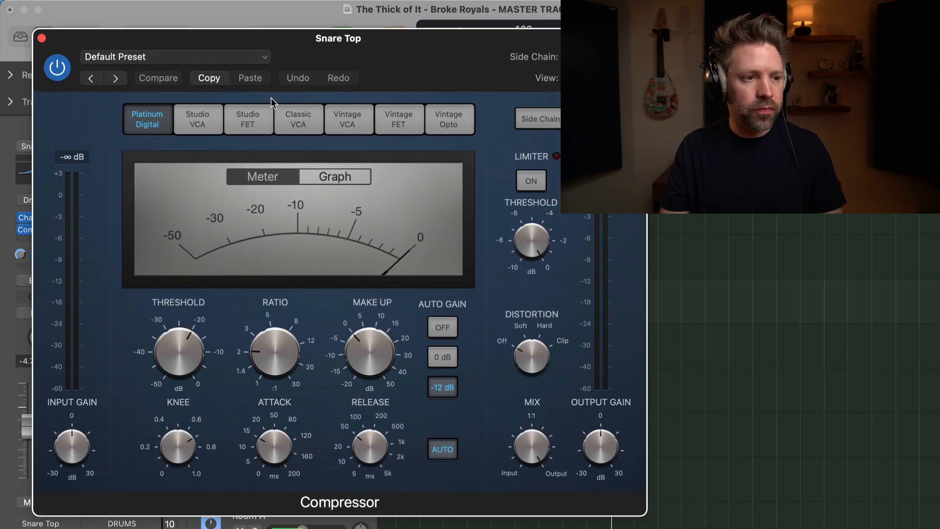
left_click(263, 129)
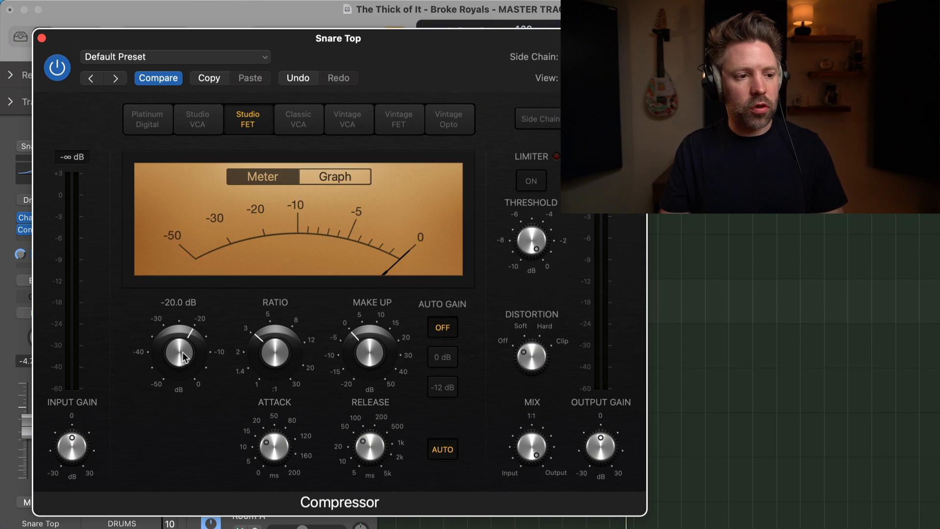
- During playback, set the snare compressor's threshold to -22 dB, turn off auto release, lengthen the release and set distortion to Soft
key("space")
mouse_move(185, 356)
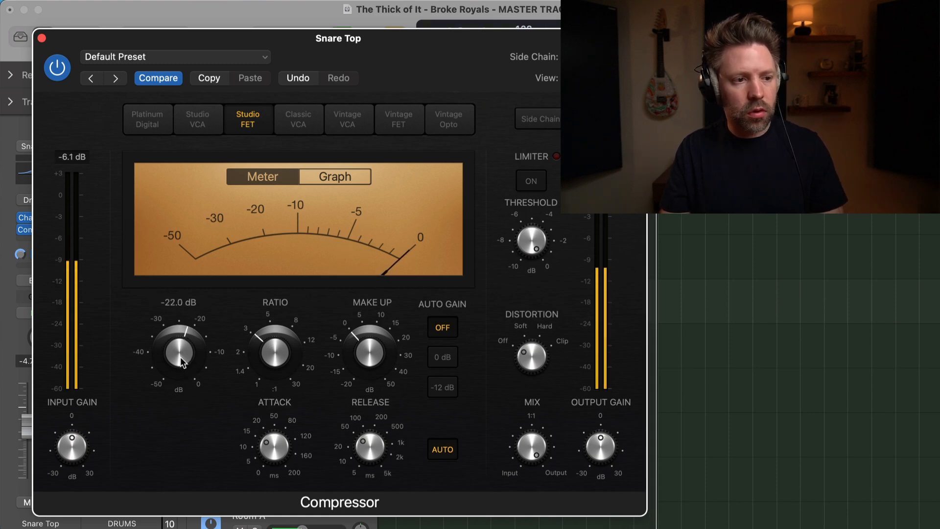
left_click_drag(180, 358, 180, 358)
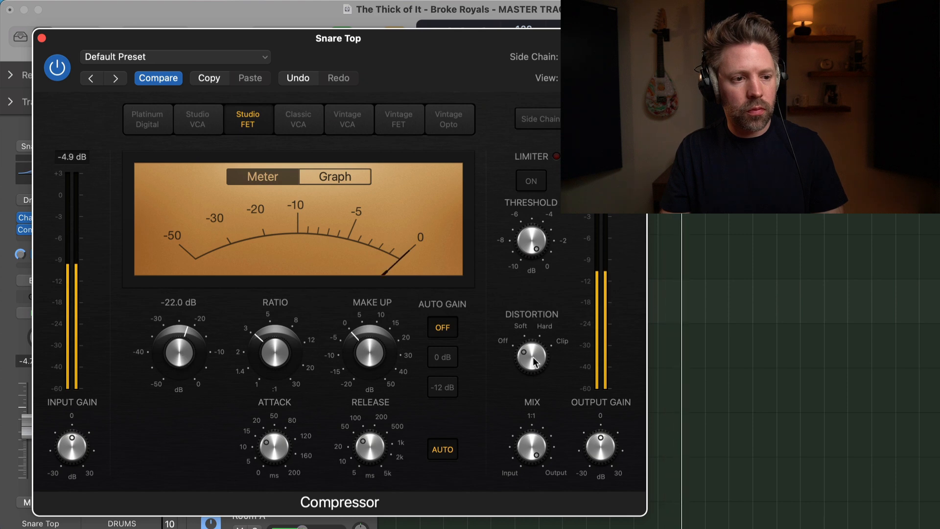
mouse_move(387, 445)
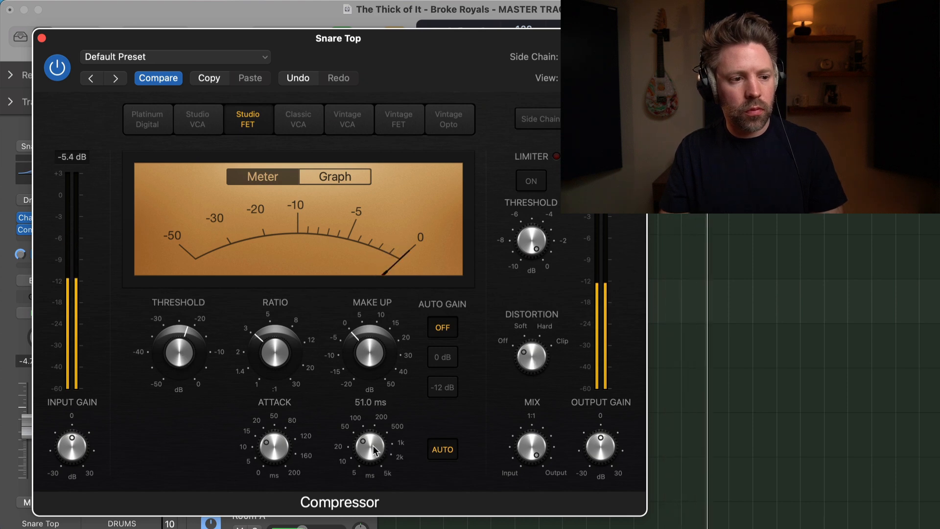
left_click(441, 449)
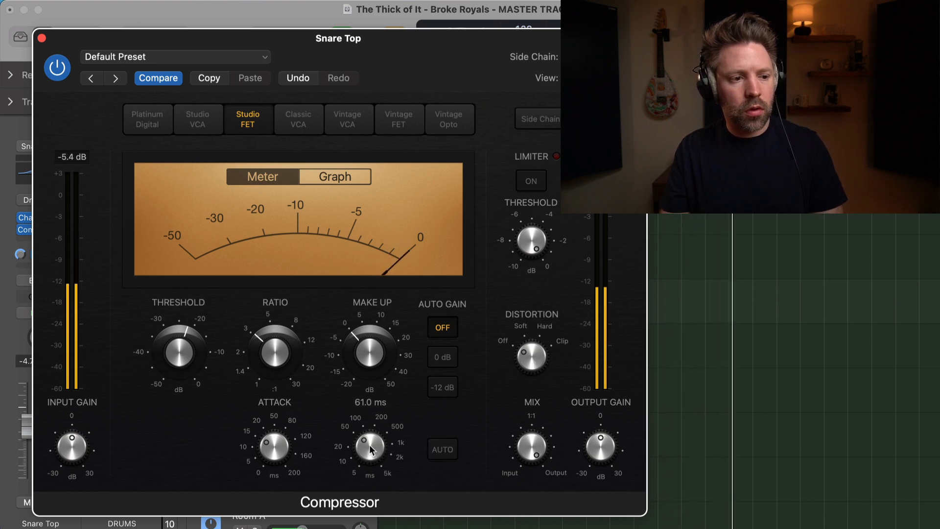
left_click_drag(370, 450, 373, 441)
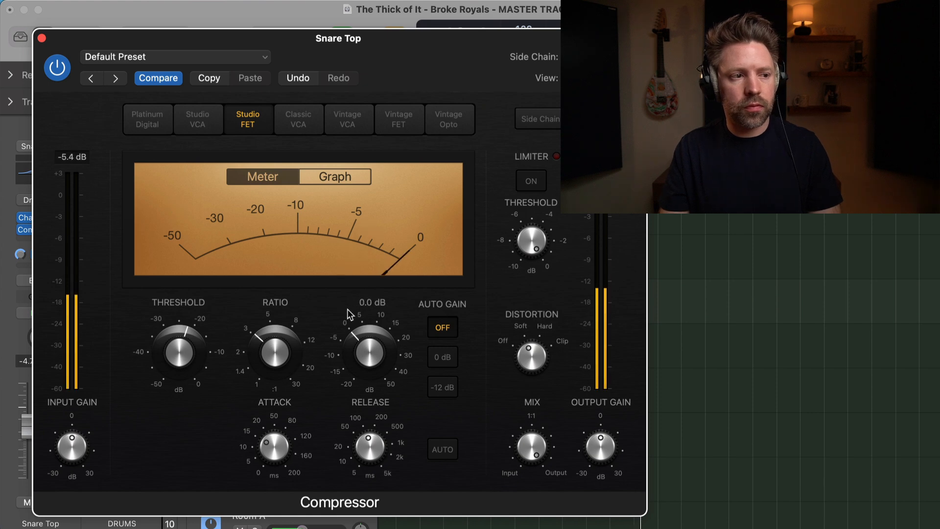
- Toggle the Snare Top compressor off and on during playback to compare the snare with and without compression, leaving it enabled
mouse_move(591, 448)
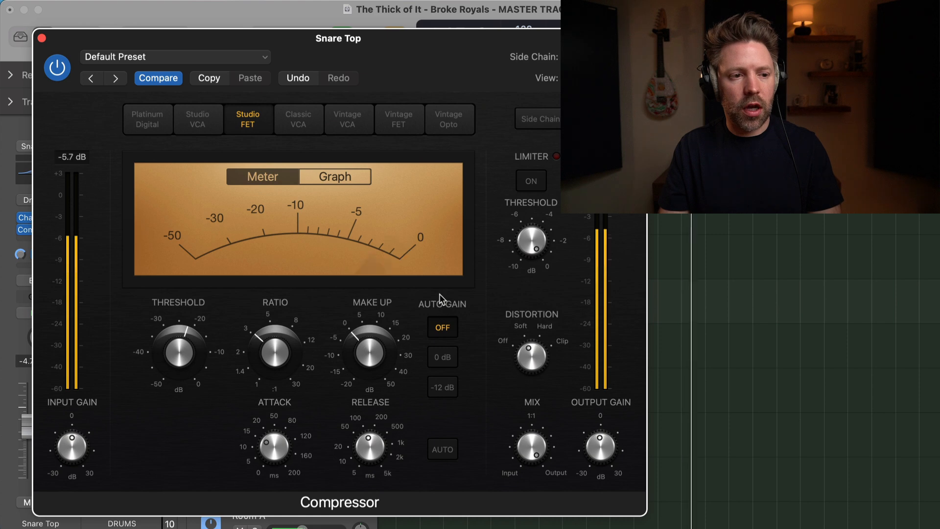
left_click(57, 70)
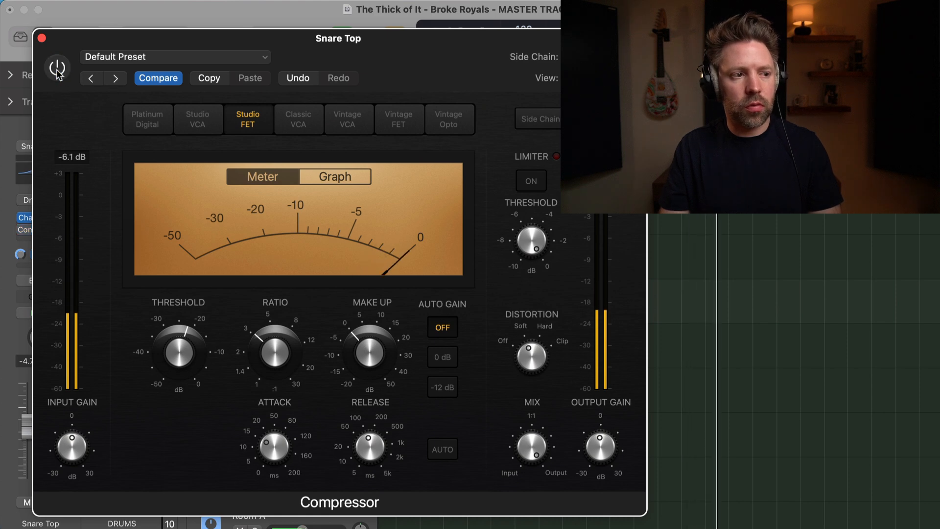
left_click(58, 71)
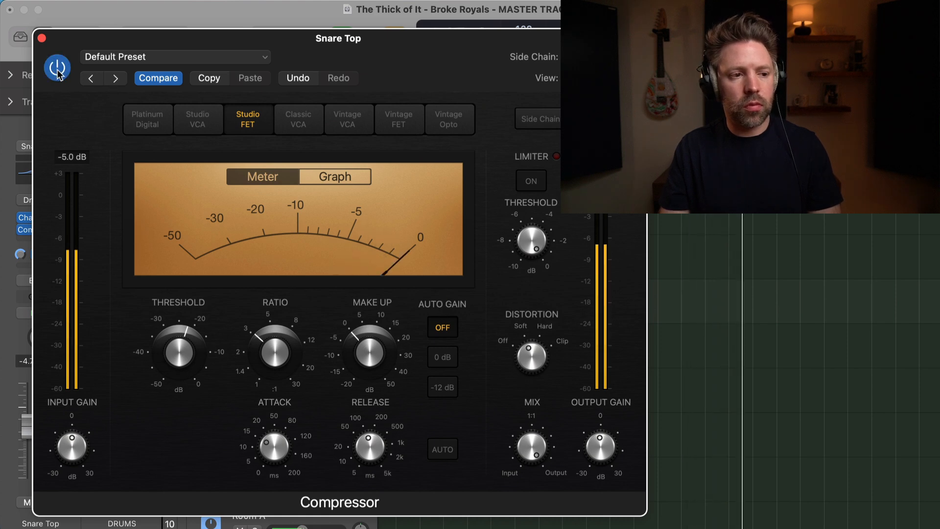
left_click(57, 71)
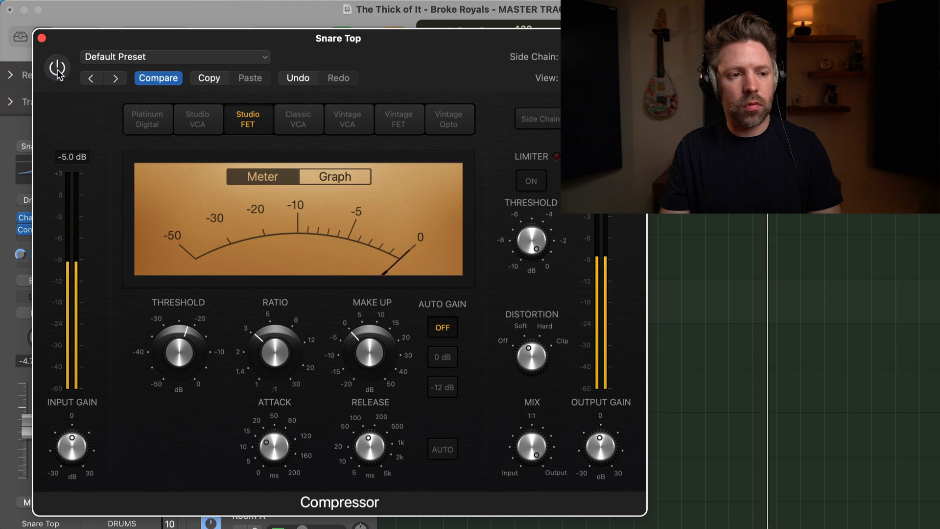
left_click(57, 71)
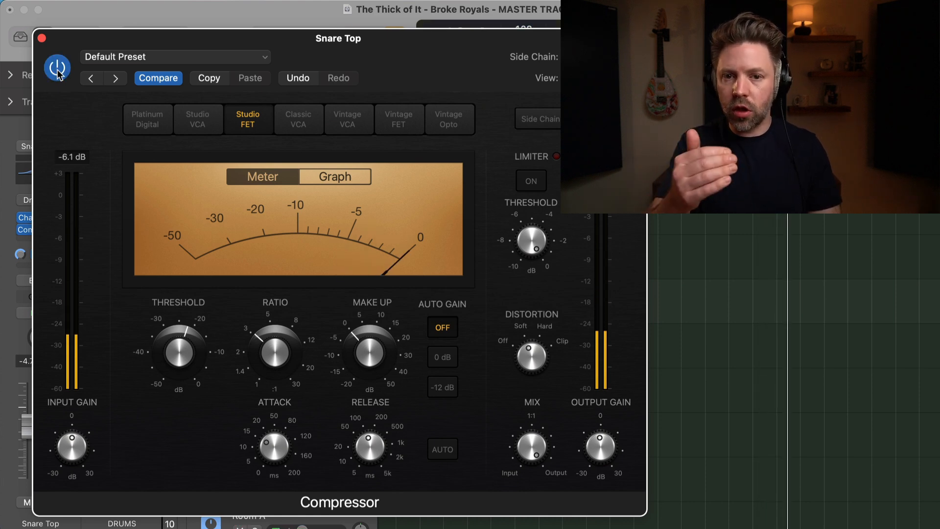
key("space")
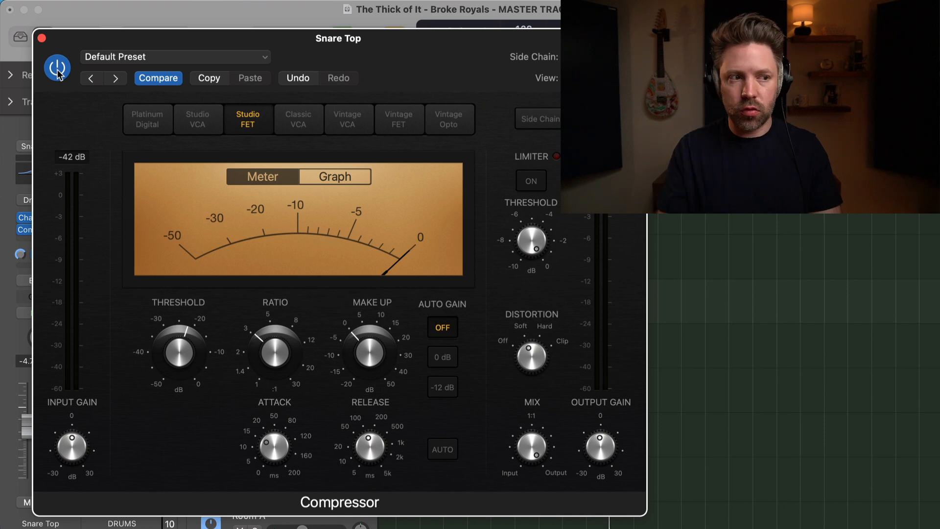
key("space")
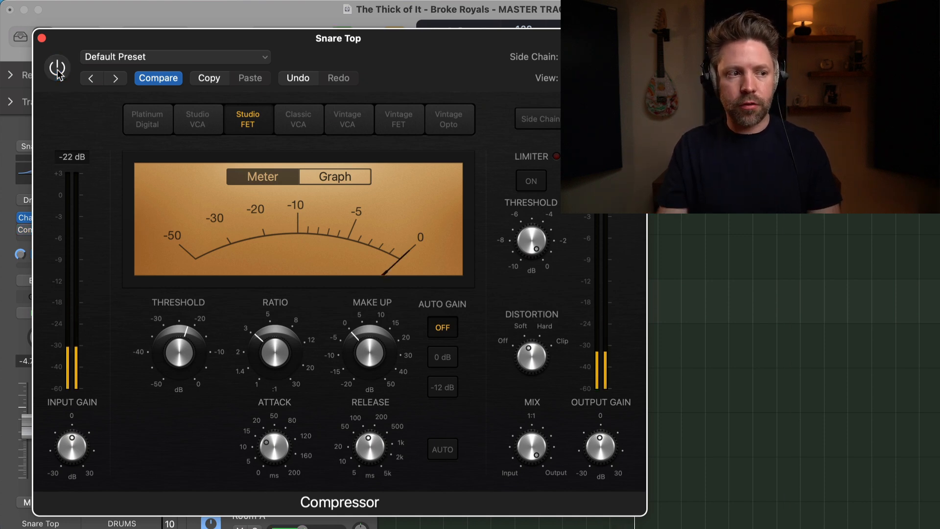
left_click(58, 69)
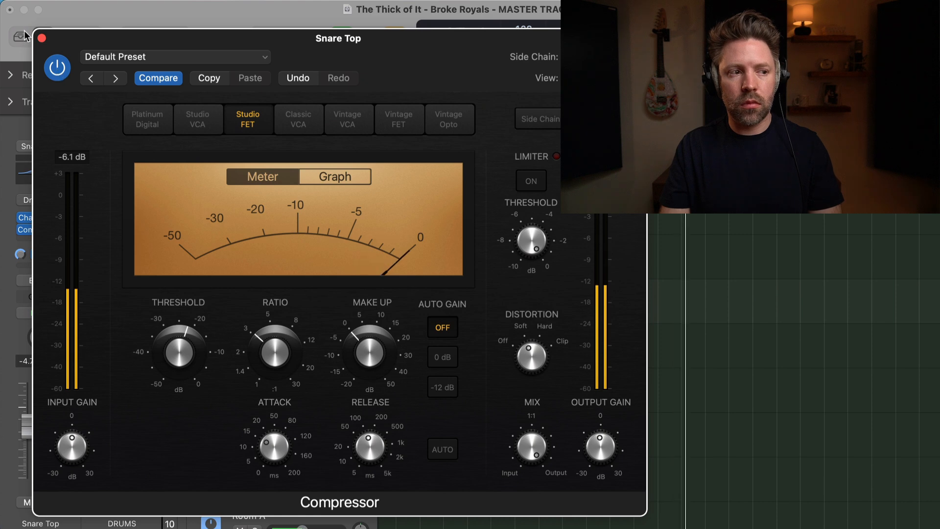
- Close the Snare Top compressor and insert a stereo Compressor on the Room A track
left_click(41, 38)
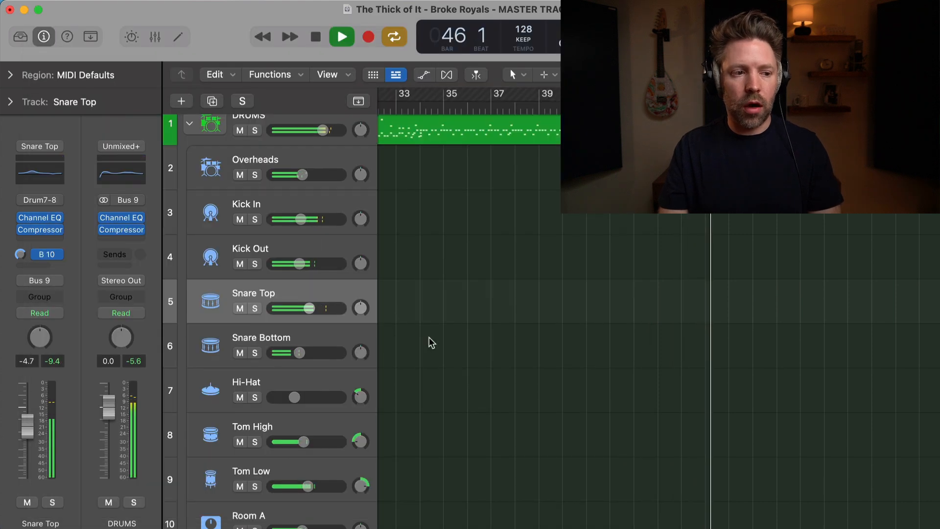
scroll(431, 342, "down", 5)
scroll(431, 343, "up", 1)
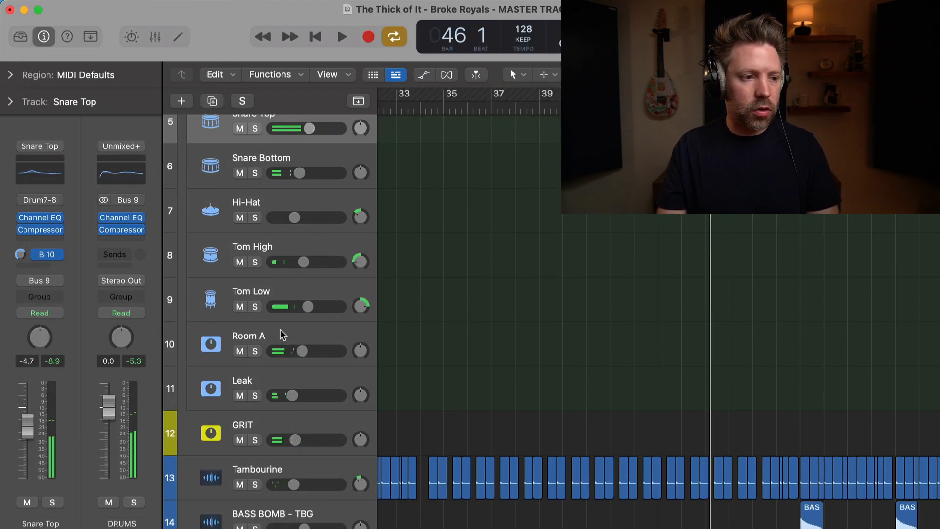
left_click(284, 342)
left_click(54, 239)
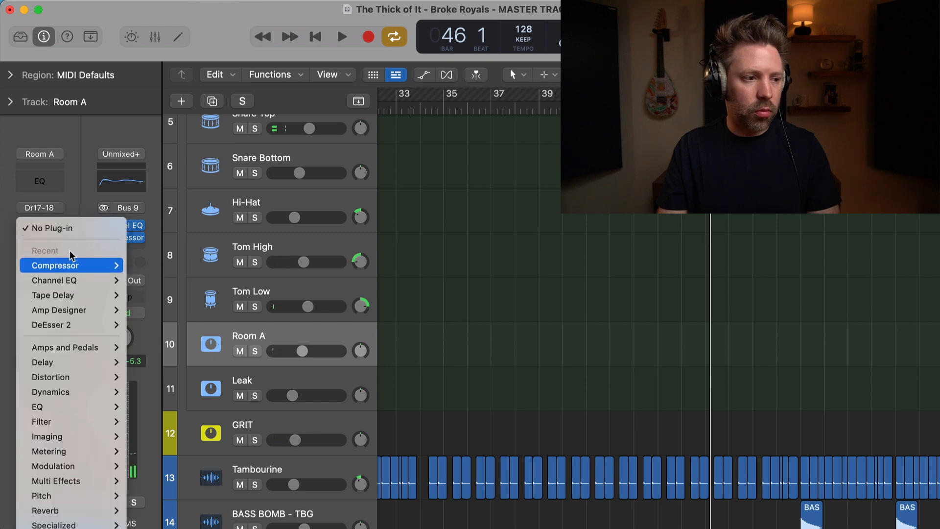
mouse_move(73, 266)
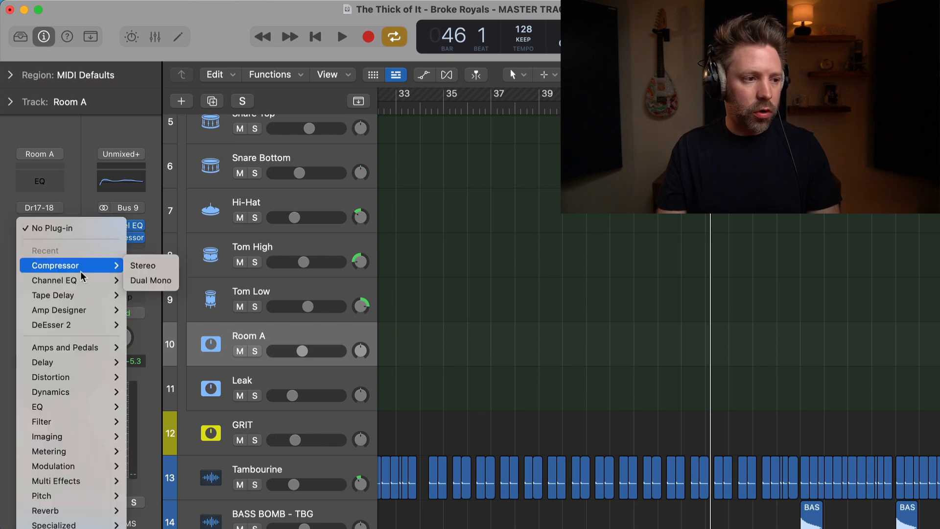
left_click(143, 266)
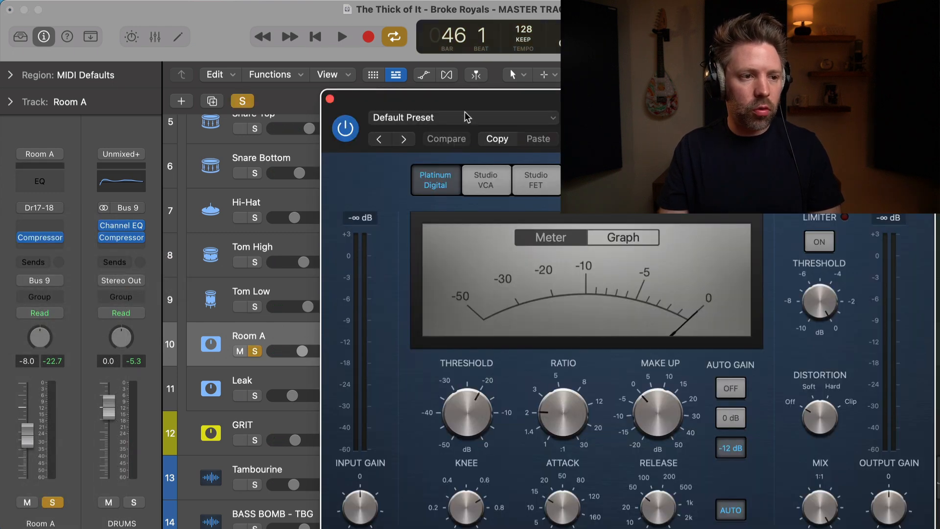
- With Room A soloed and playing, choose the Studio FET model, raise the ratio to about 15:1 and turn auto gain off
key("space")
left_click_drag(465, 115, 191, 22)
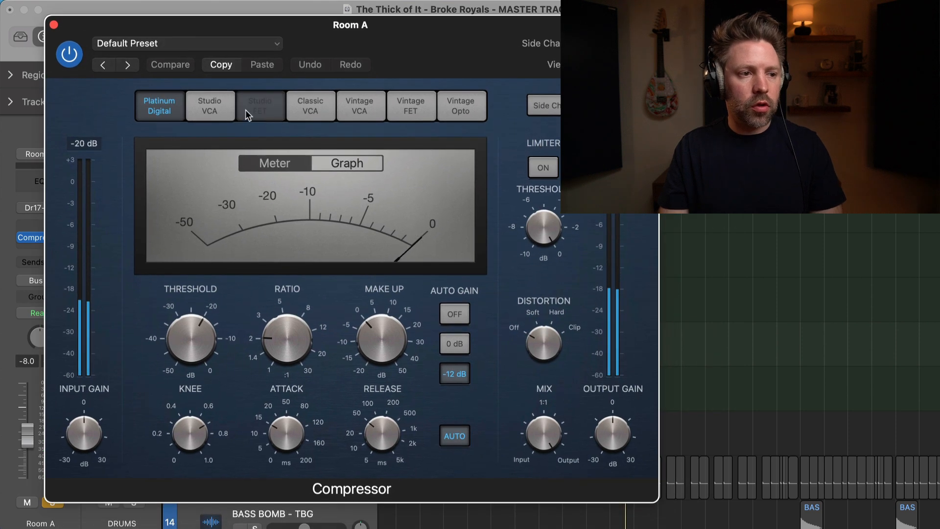
left_click(252, 107)
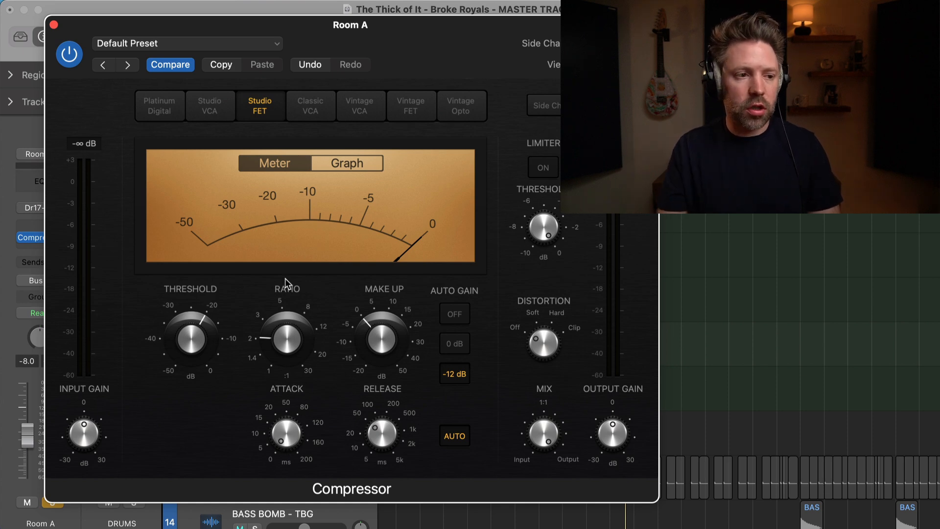
key("space")
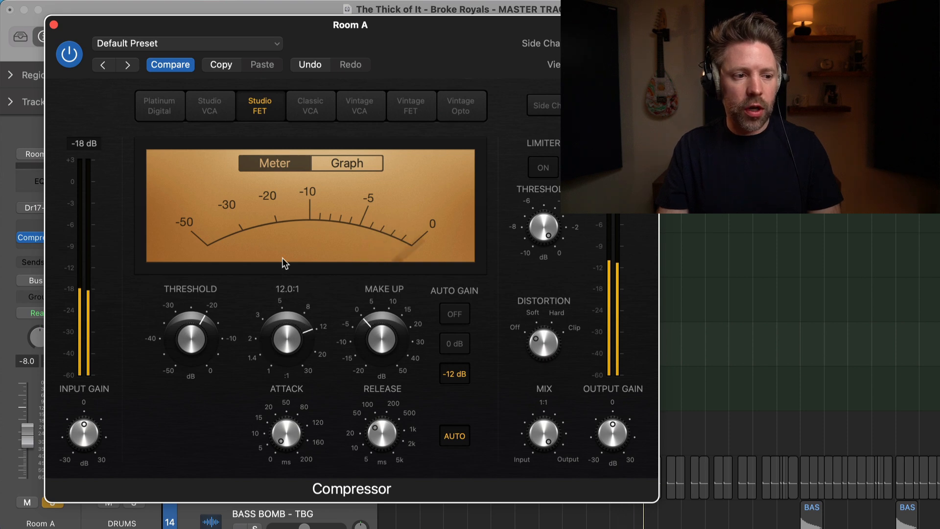
left_click(457, 316)
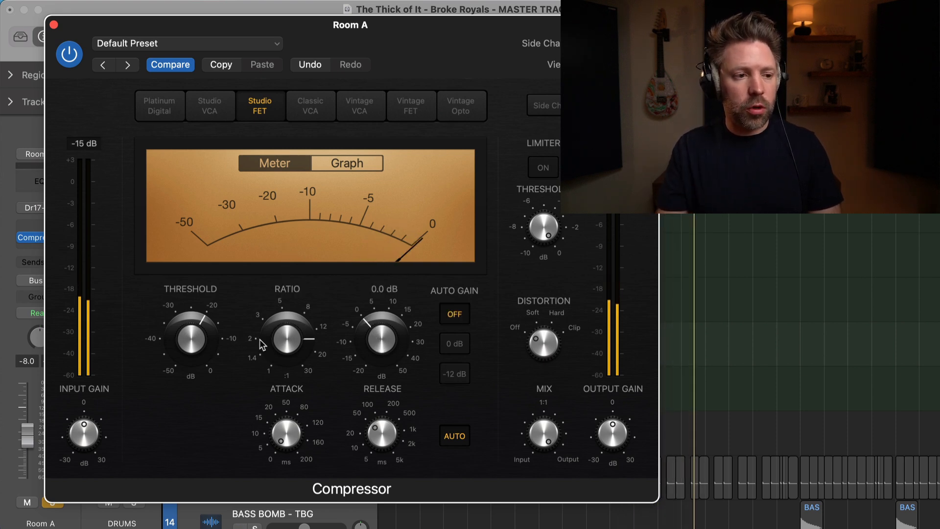
- Lower the Room A compressor's threshold to about -29 dB, raise the ratio close to 20:1, and compare auto release off and on, leaving it on
left_click_drag(198, 345, 195, 351)
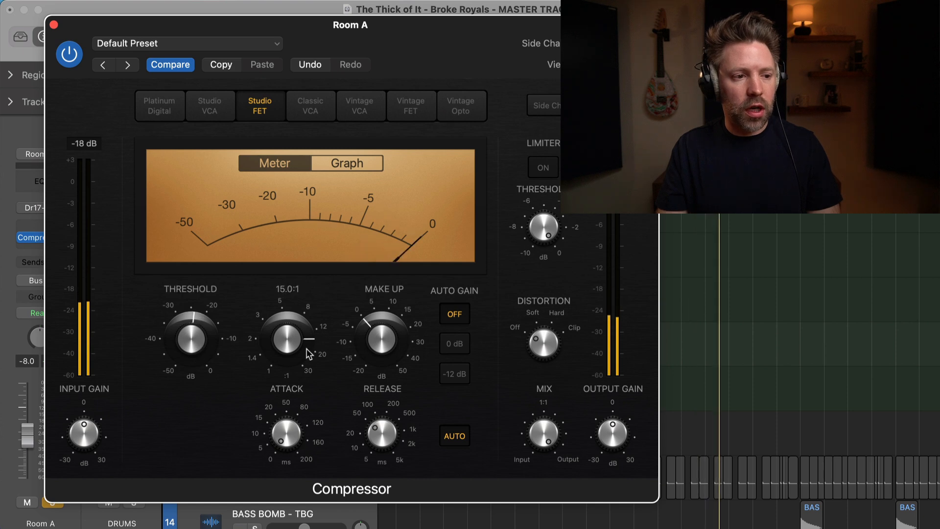
left_click_drag(286, 347, 286, 344)
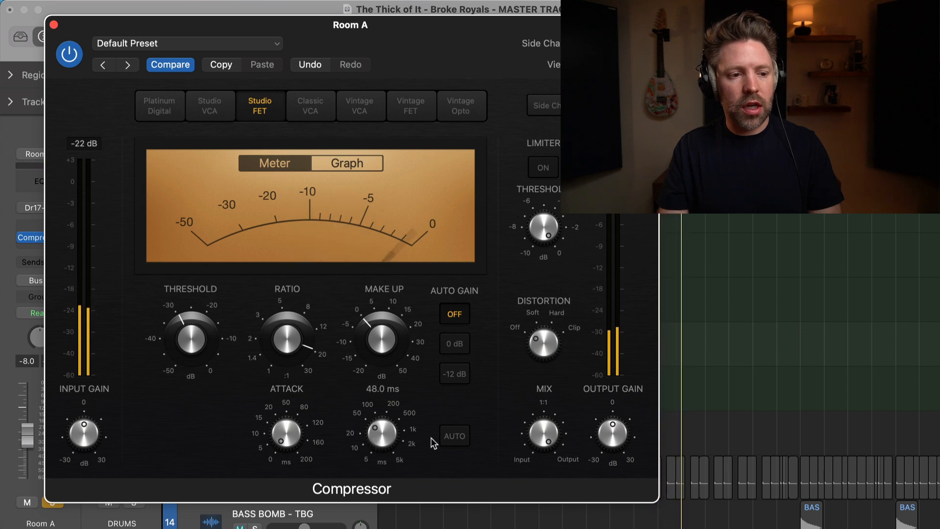
left_click(447, 437)
left_click(449, 437)
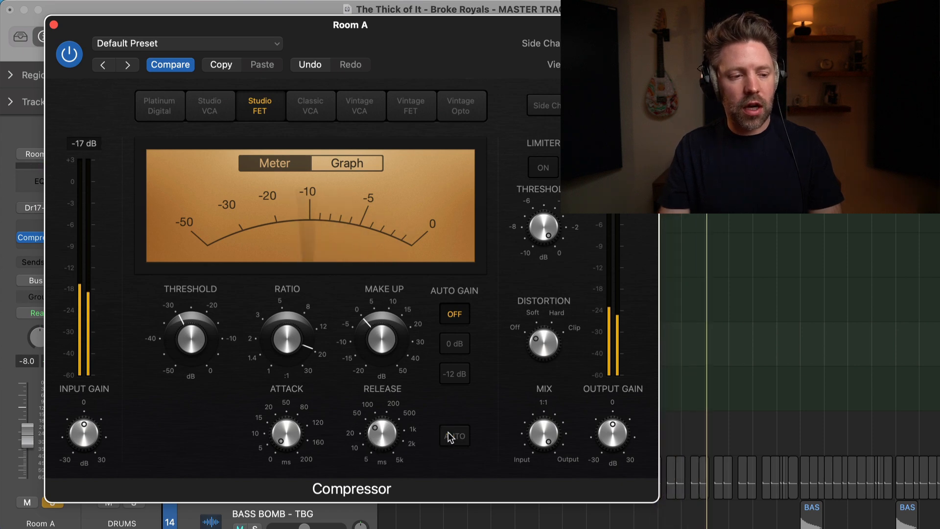
left_click(450, 437)
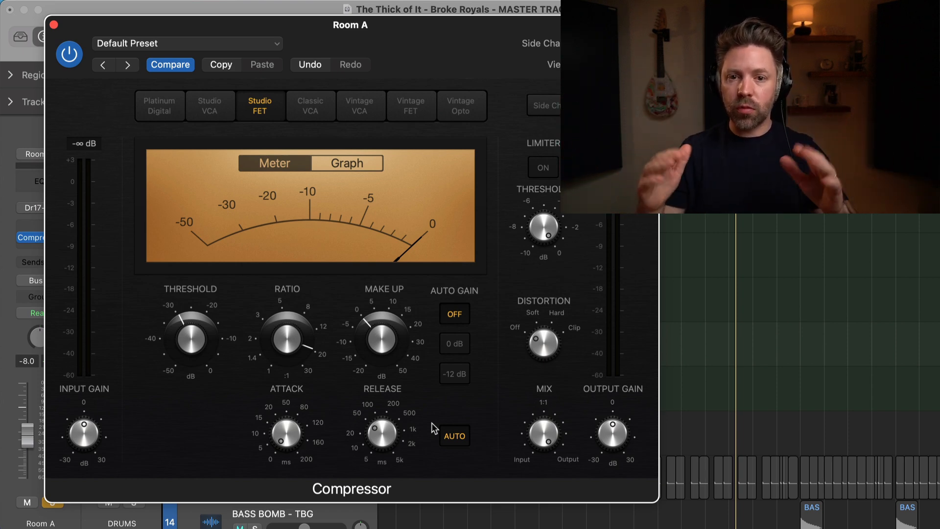
- Set the Room A compressor's make-up gain to about 7.5 dB, distortion to Soft and output gain to about -2.5 dB
left_click_drag(395, 349, 383, 335)
key("space")
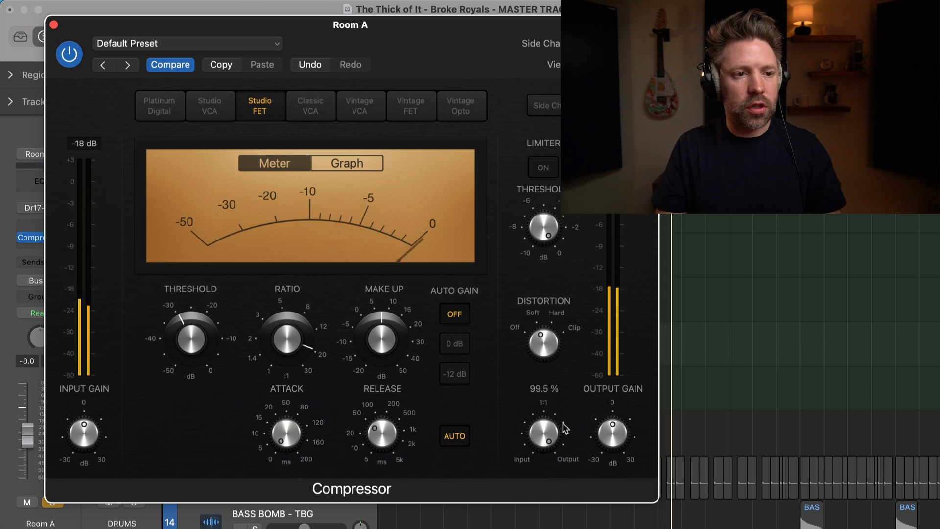
left_click_drag(609, 434, 608, 434)
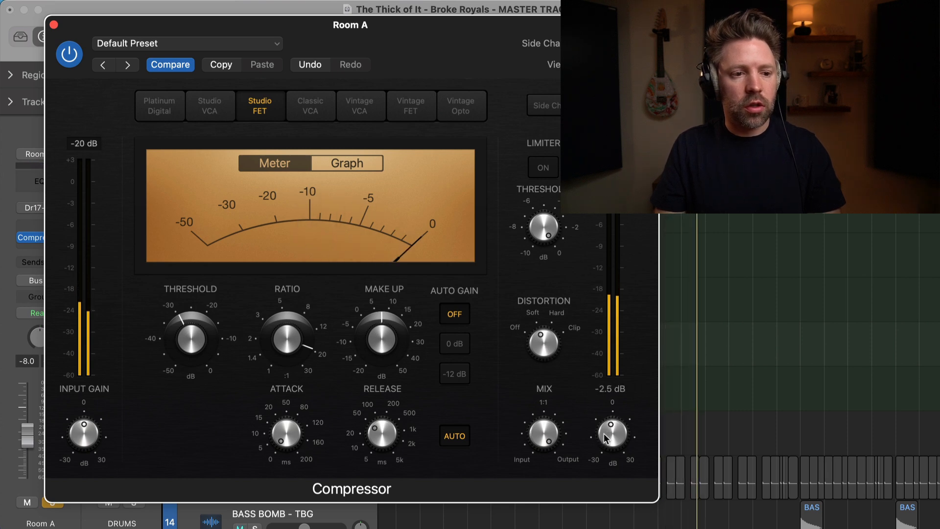
- Bypass and re-enable the Room A compressor during playback, then close it and unsolo Room A
left_click(68, 54)
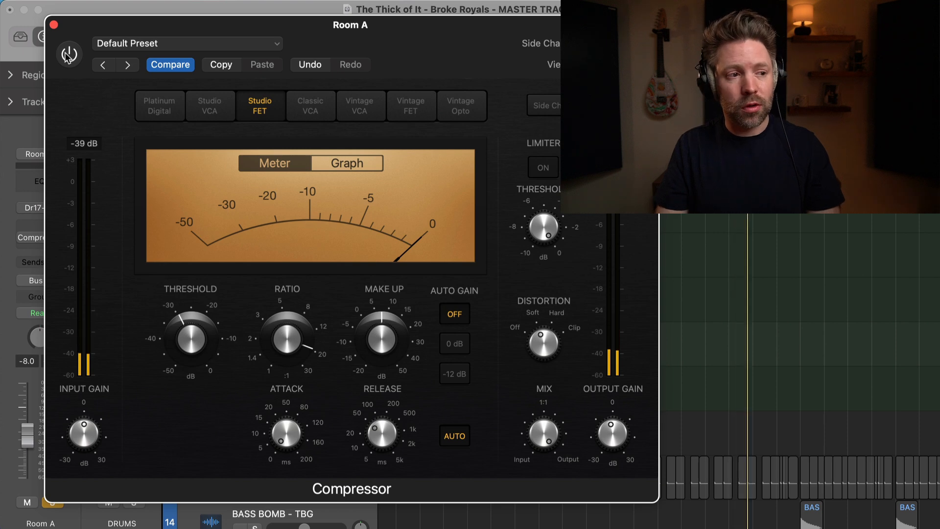
left_click(68, 55)
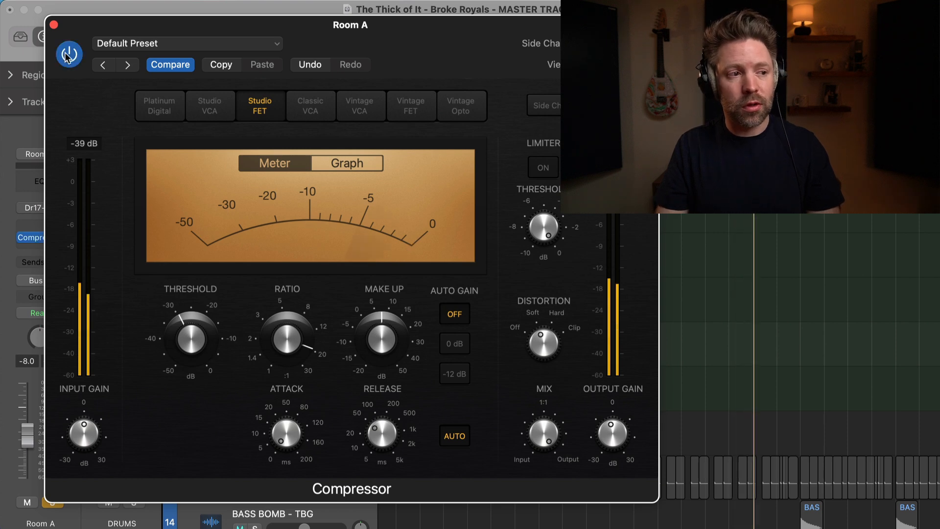
left_click(53, 25)
left_click(255, 350)
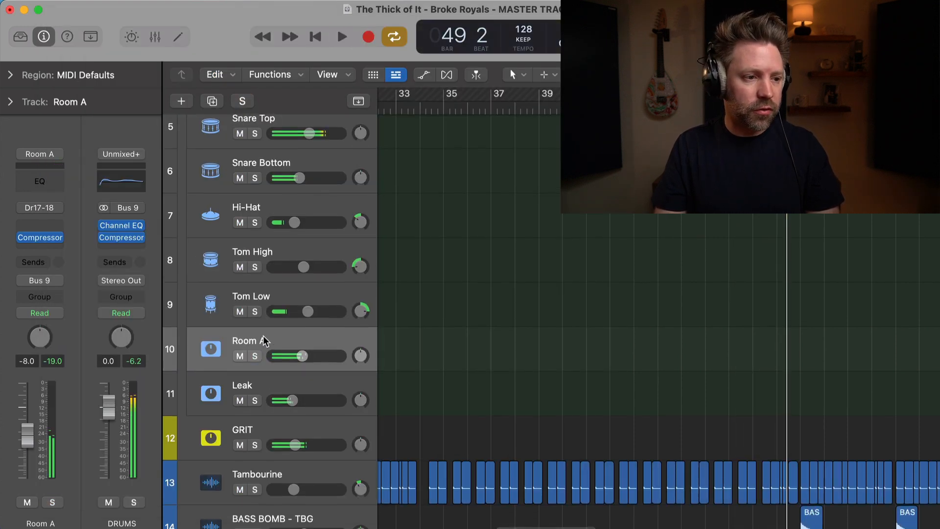
- Solo the DRUMS stack and toggle the Room A compressor off and on during playback, leaving it enabled
scroll(263, 338, "up", 5)
left_click(255, 143)
key("space")
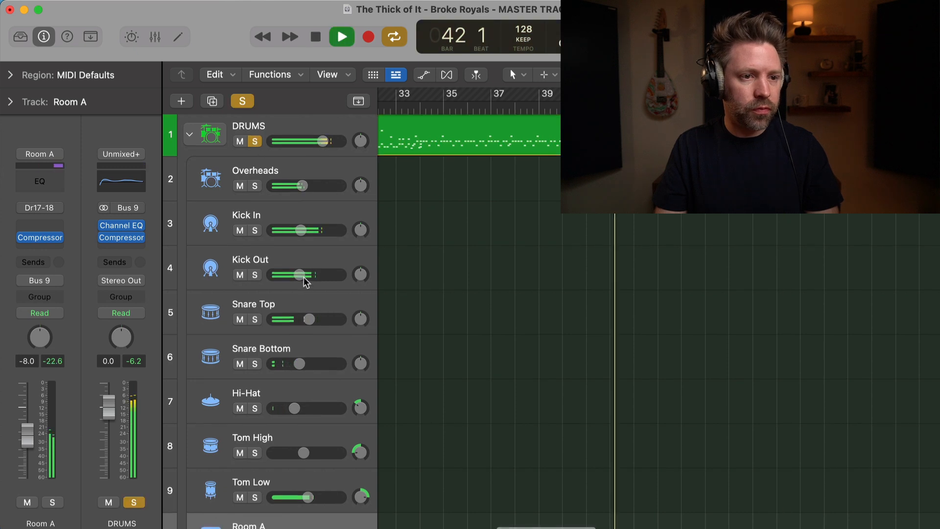
scroll(304, 284, "down", 3)
left_click(23, 237)
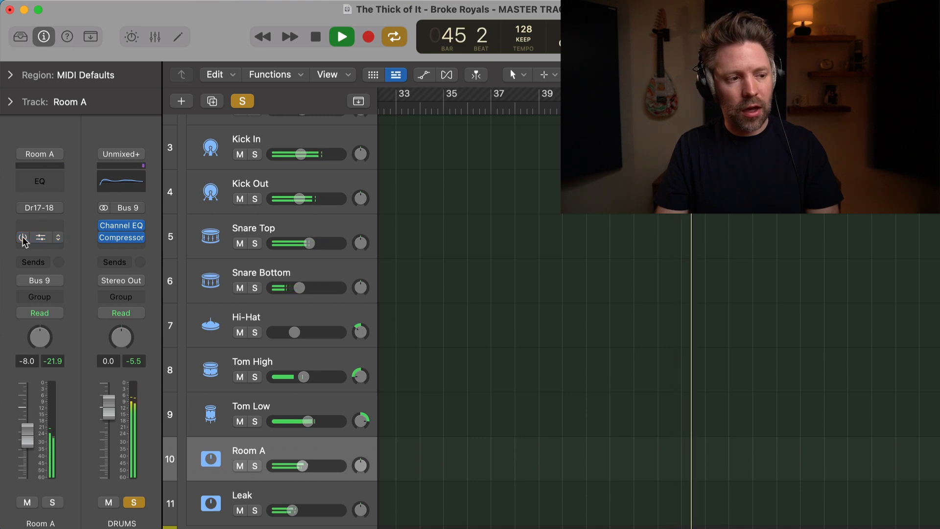
left_click(23, 238)
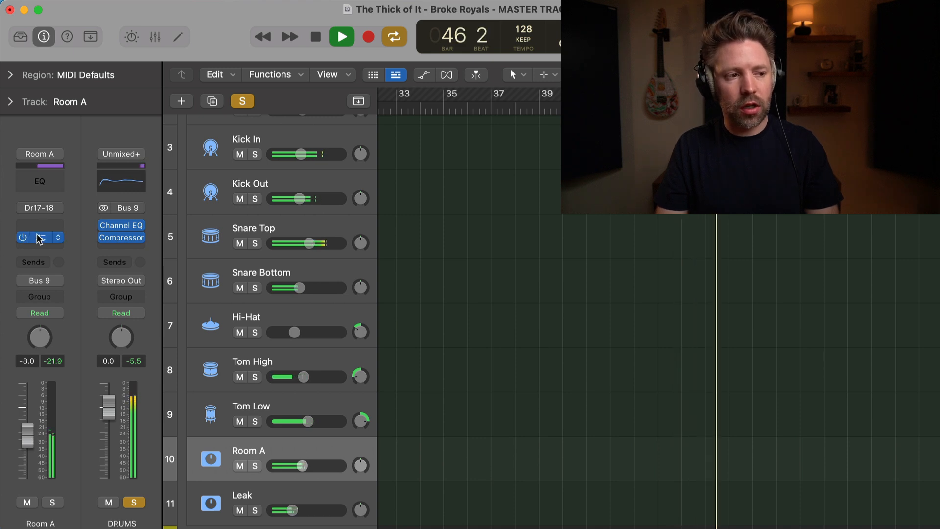
key("space")
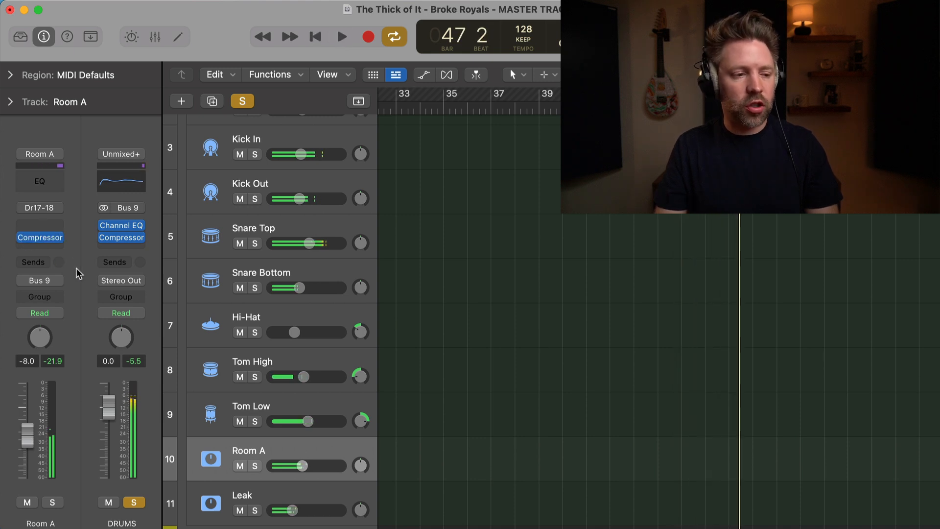
- Insert a stereo Channel EQ before the compressor on Room A and enable a low cut at 119 Hz with a 12 dB/Oct slope
left_click(51, 228)
mouse_move(68, 280)
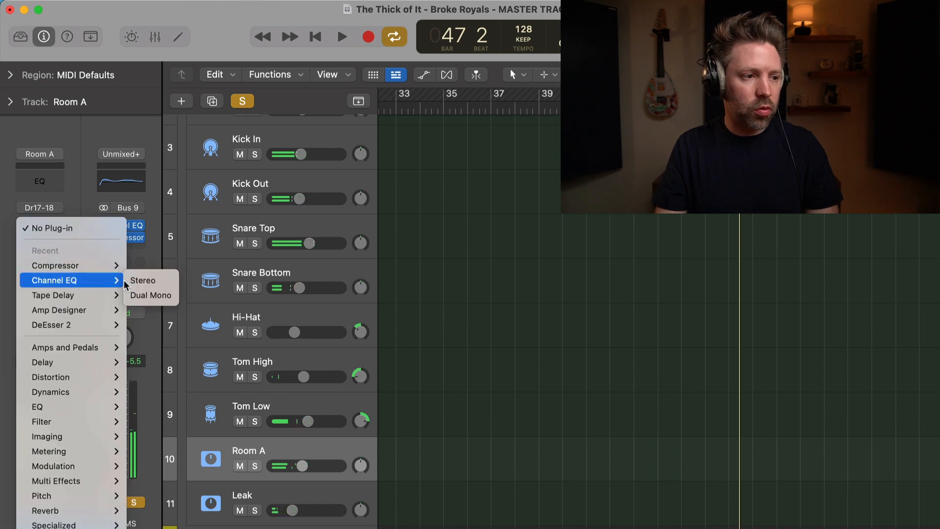
left_click(142, 280)
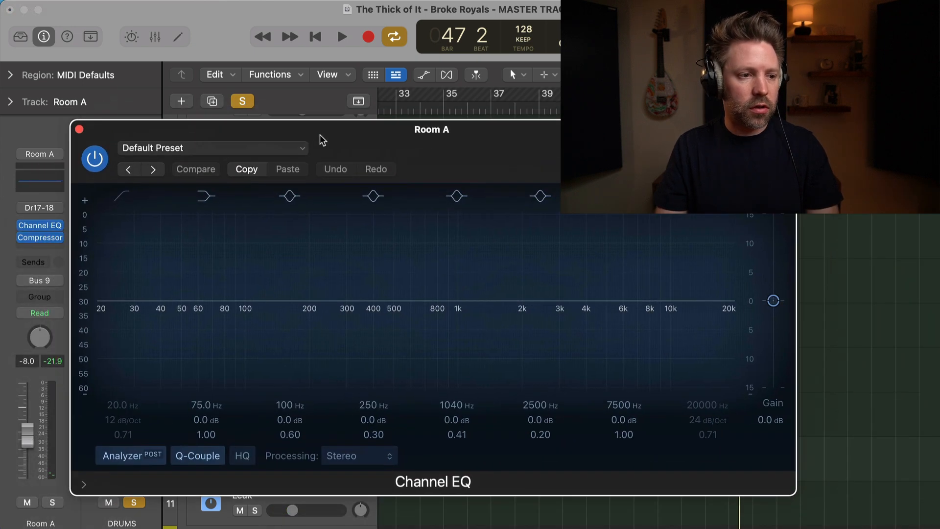
key("space")
left_click(123, 197)
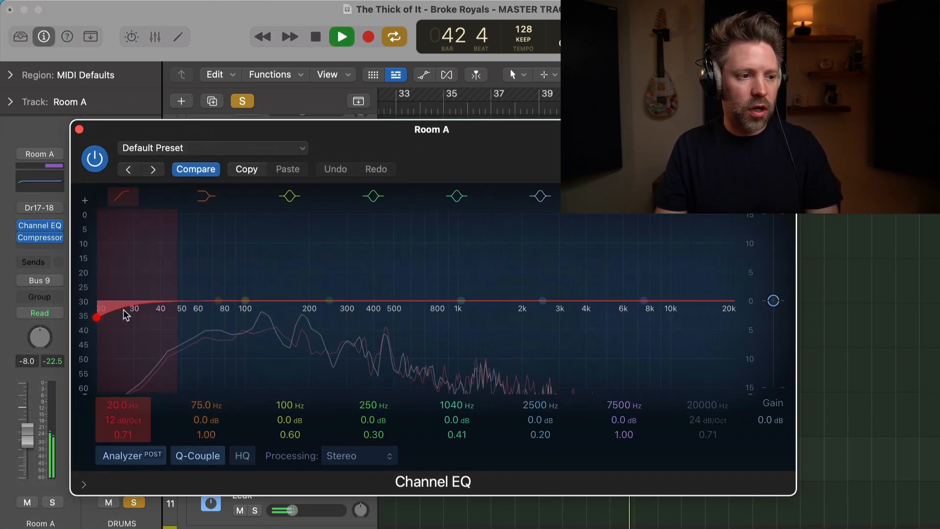
left_click_drag(126, 315, 255, 314)
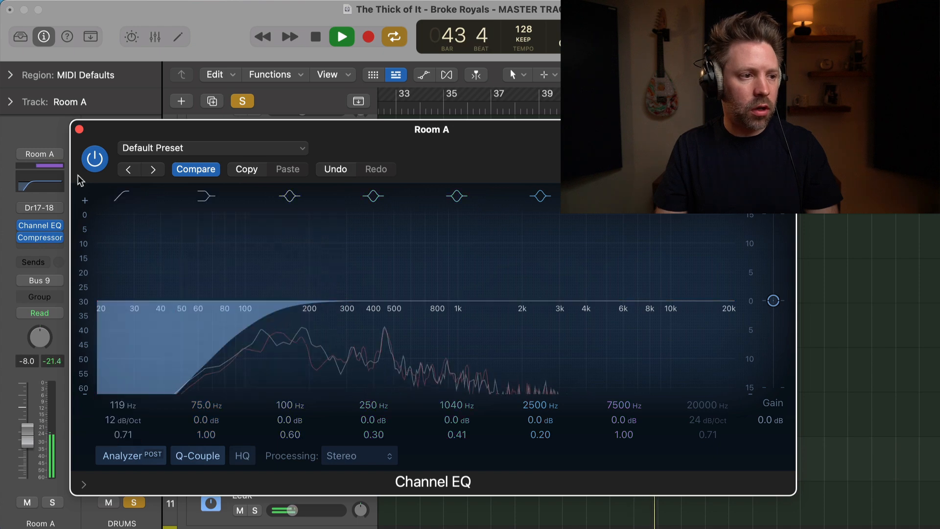
left_click(79, 129)
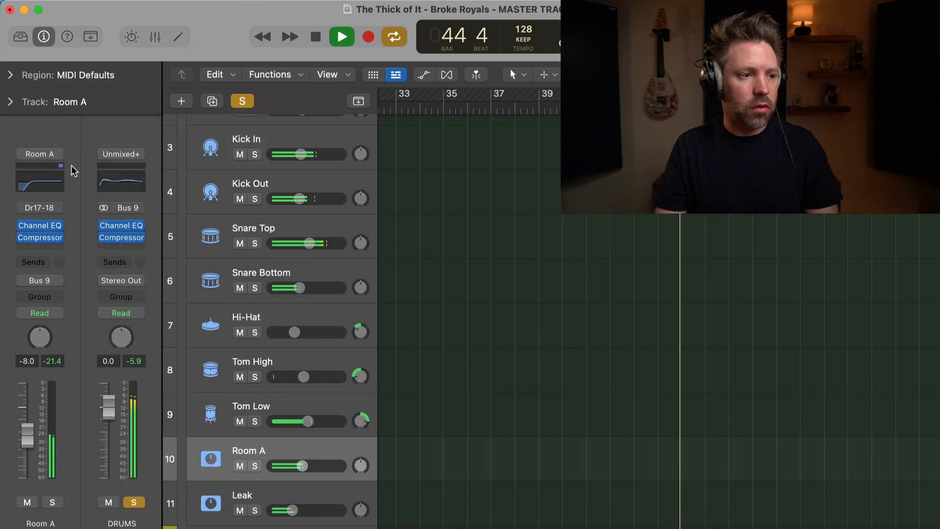
- Reopen the Room A compressor and toggle it off and on to compare the room sound within the drum mix
left_click(40, 239)
left_click_drag(451, 36, 429, 46)
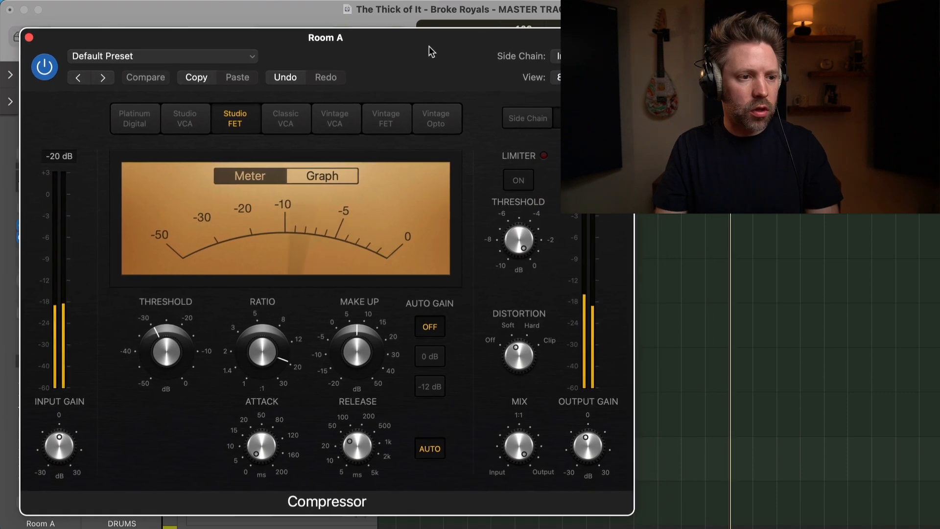
left_click(44, 67)
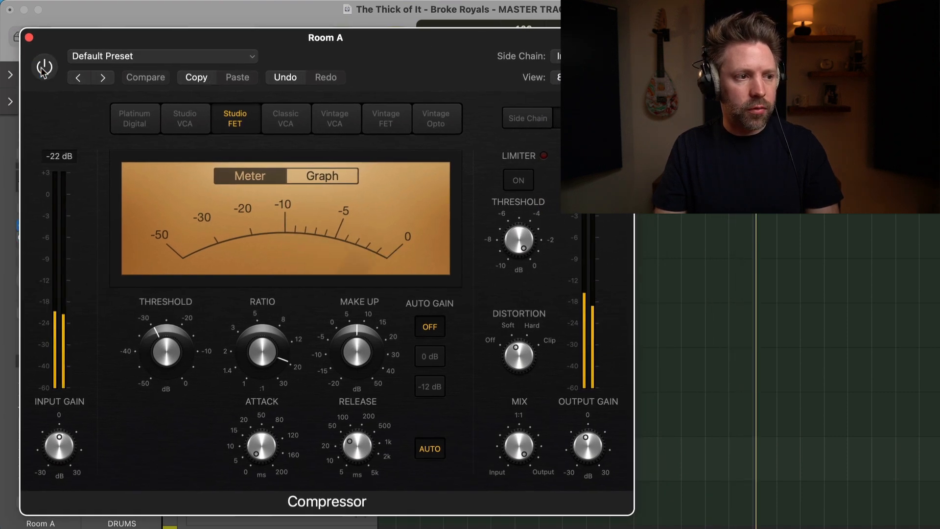
left_click(44, 68)
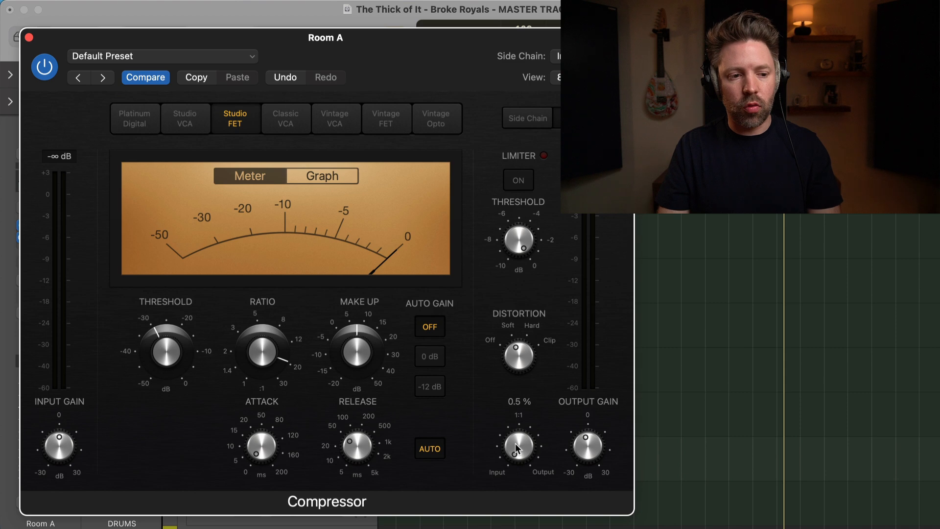
- Audition the Room A compressor's mix at 0% and 100% during playback, settling on about 48.5%
key("space")
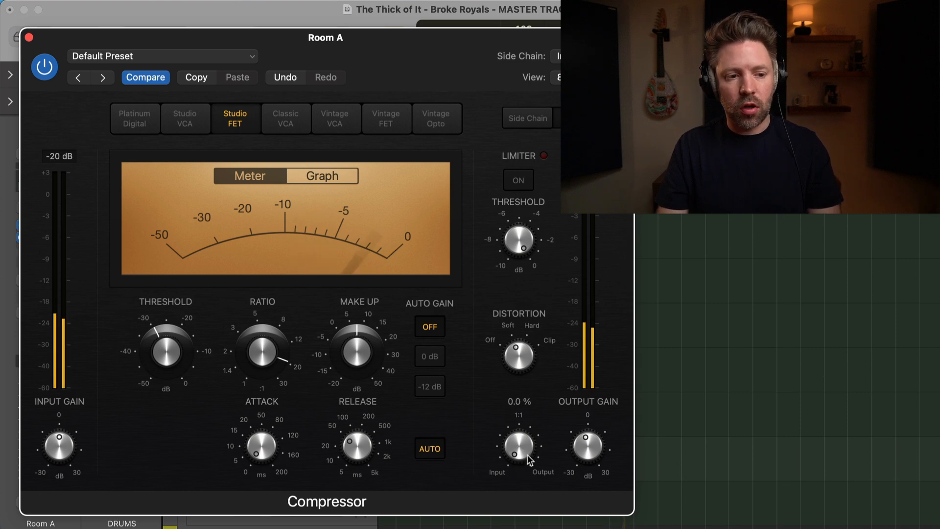
left_click_drag(513, 442, 559, 205)
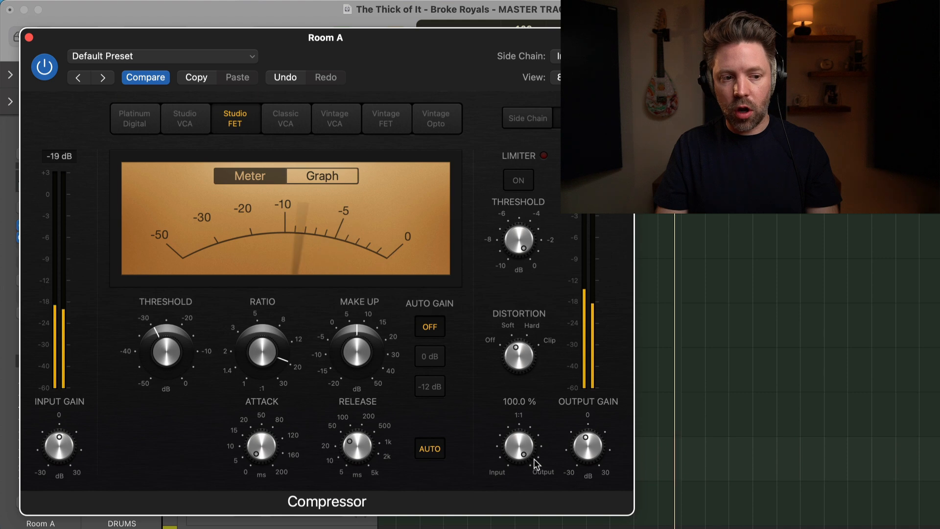
left_click_drag(533, 464, 515, 510)
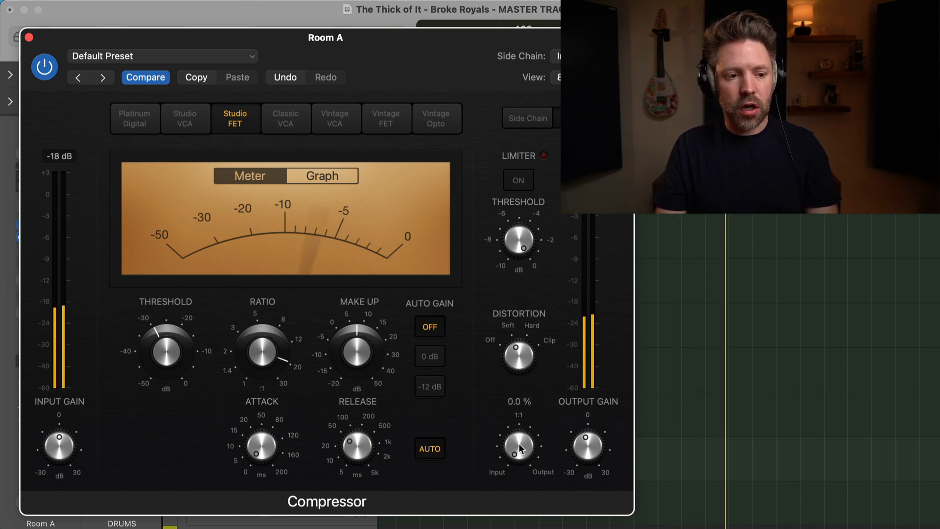
left_click_drag(519, 455, 515, 395)
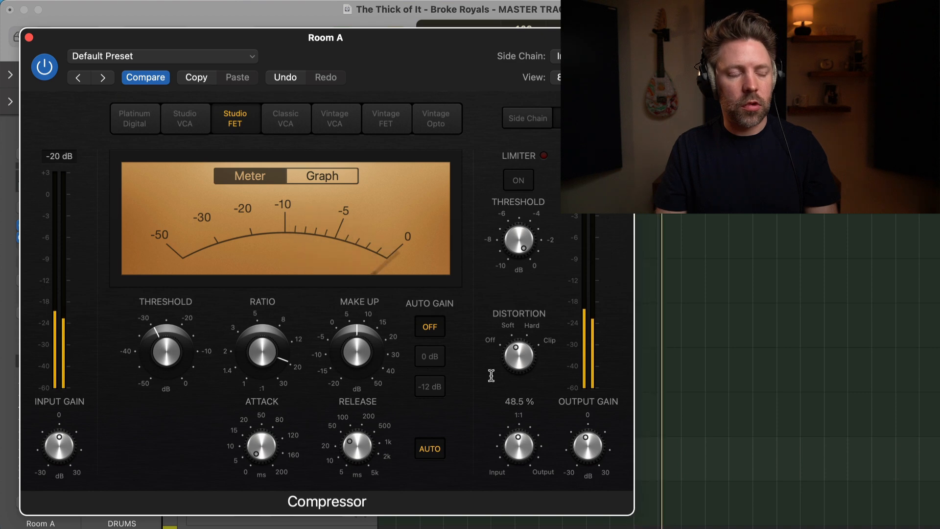
- Bypass and re-enable the Room A compressor during playback, close it, glance over the mixer channels and stop playback
left_click(44, 67)
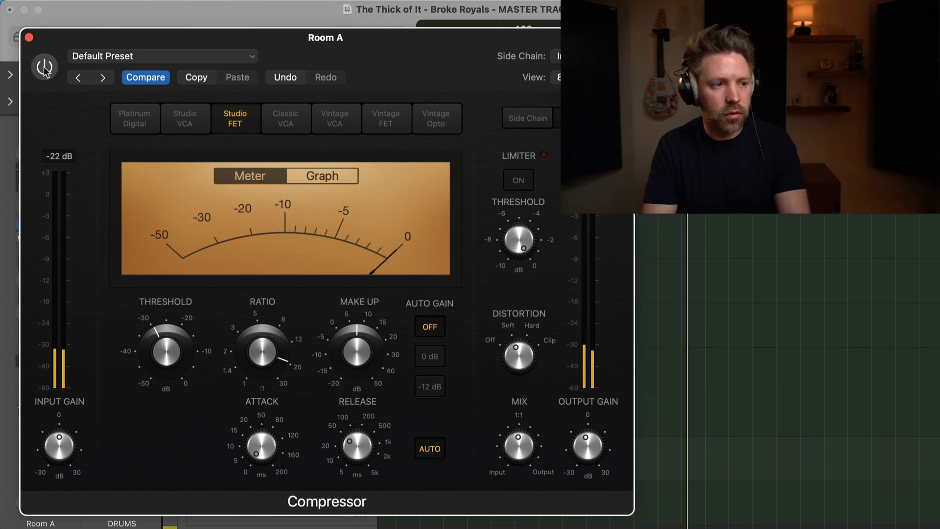
left_click(44, 67)
left_click(29, 38)
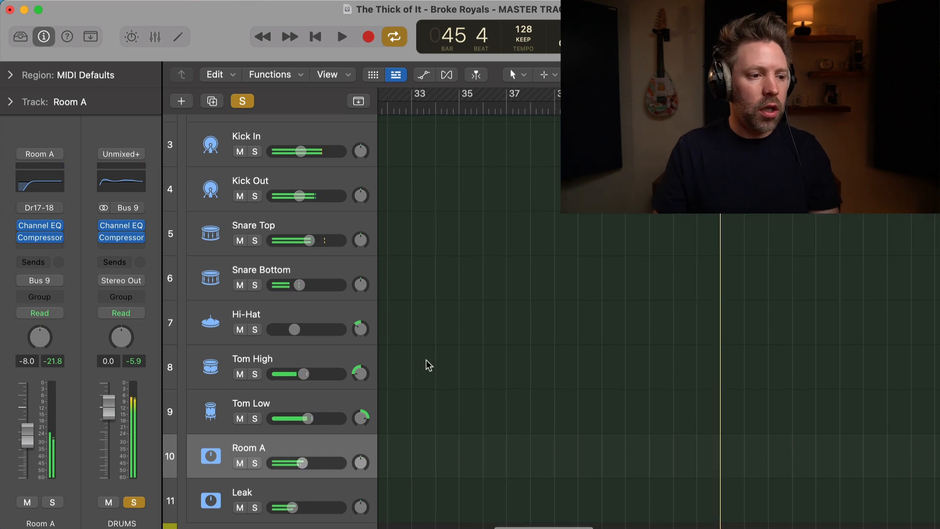
scroll(428, 365, "down", 2)
key("x")
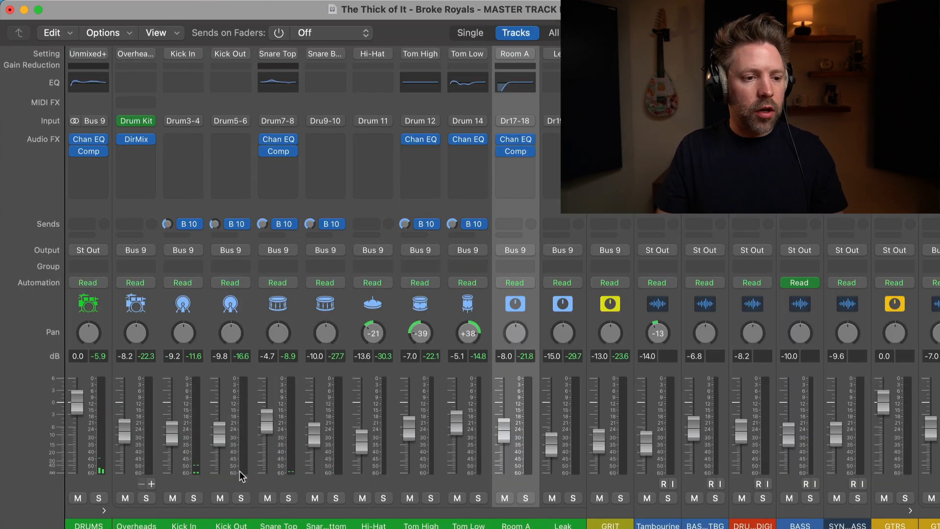
key("x")
key("space")
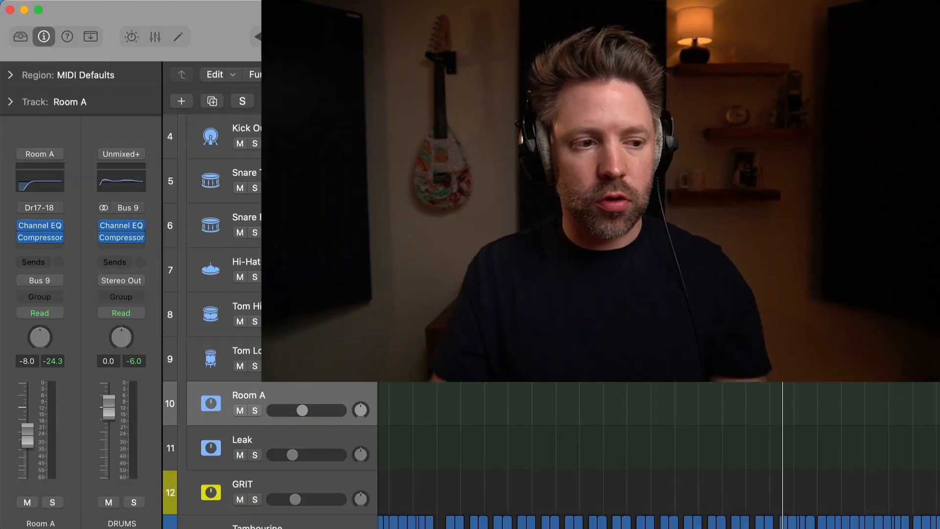
- Add a Bus 11 send to the Kick In, Kick Out, Snare Top and Snare Bottom channels together and check its Post Pan mode
key("super+2")
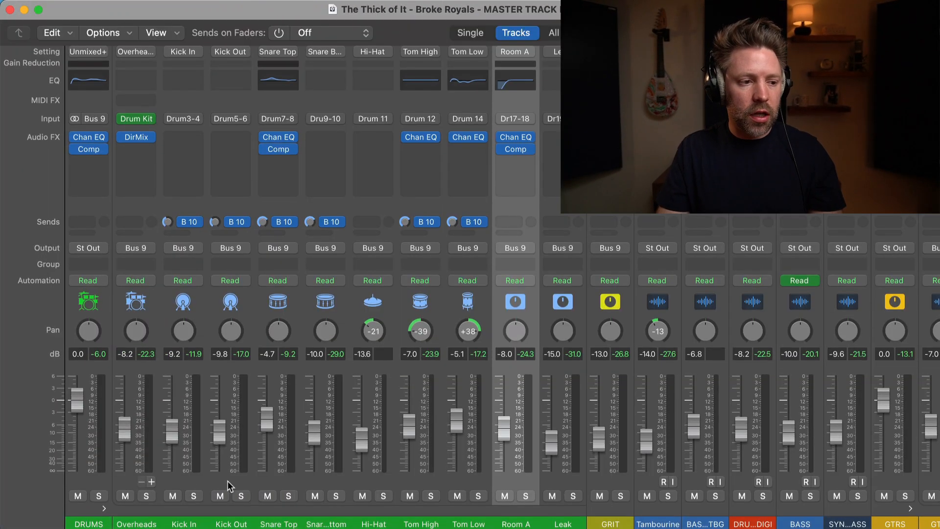
left_click(193, 486)
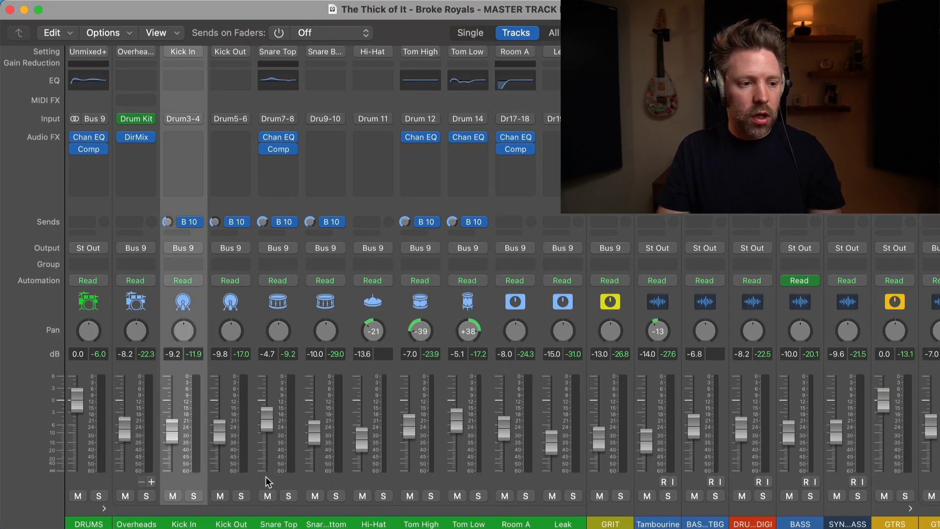
left_click(467, 480, "shift")
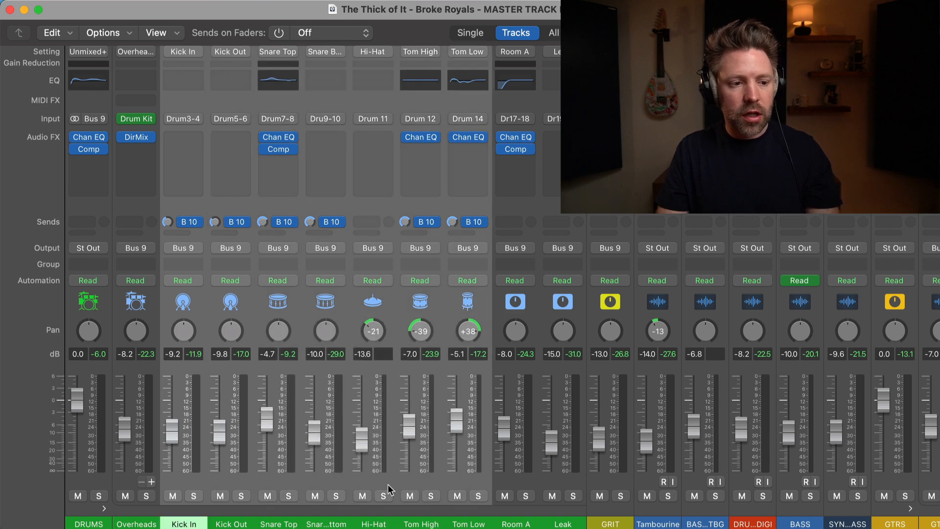
left_click(362, 487, "super")
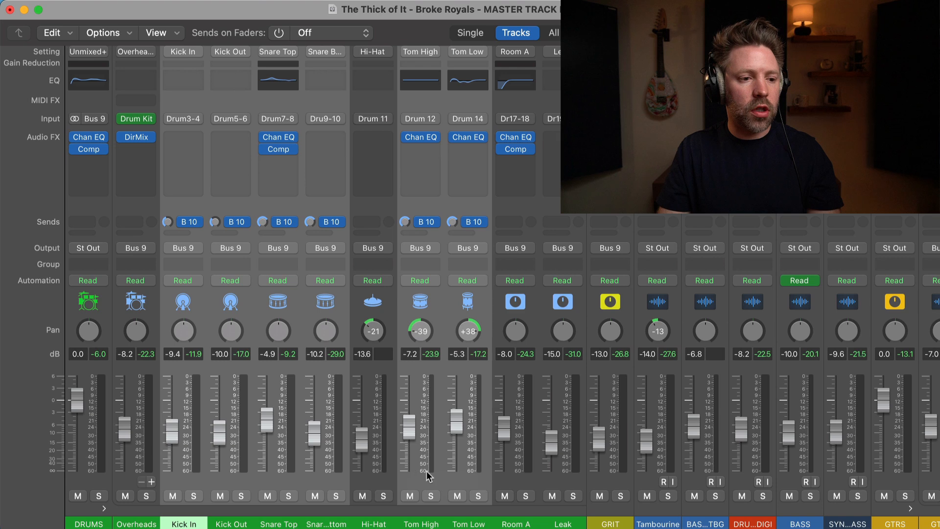
left_click(456, 476, "super")
left_click(406, 475, "super")
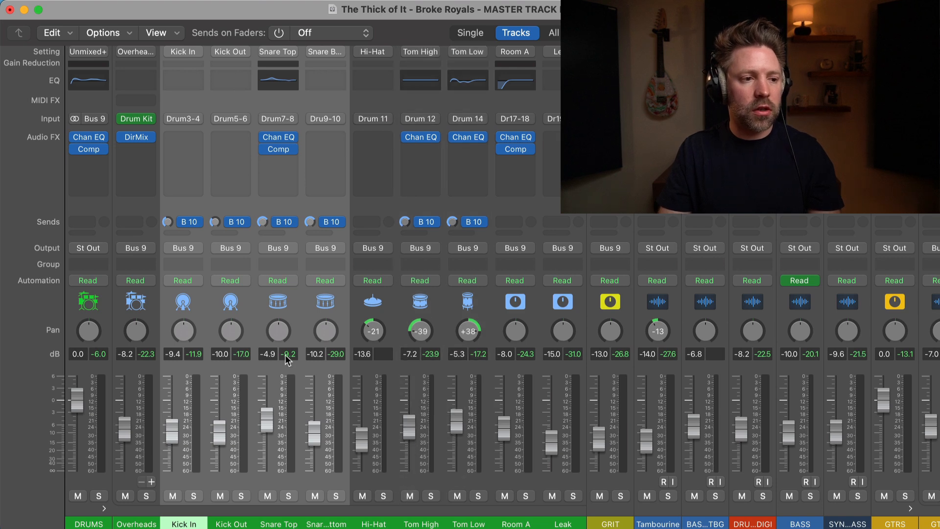
left_click(186, 233)
mouse_move(186, 254)
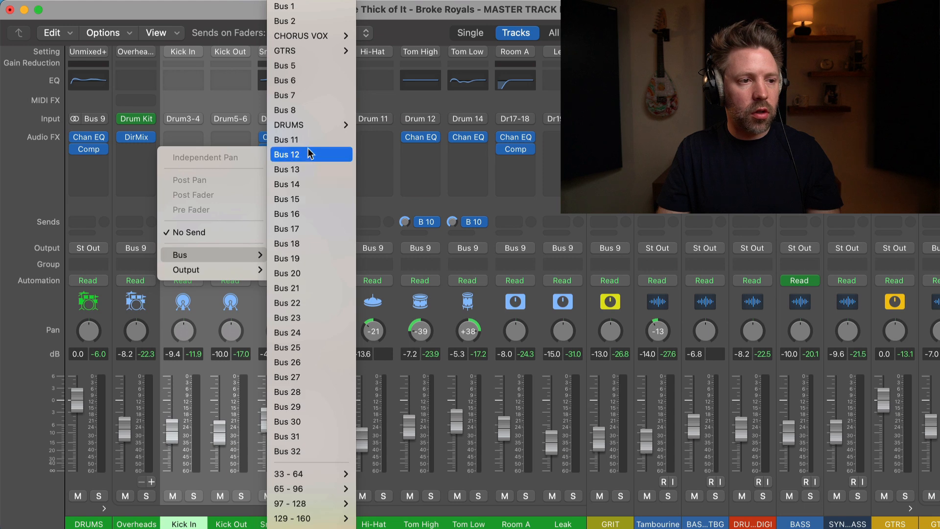
left_click(293, 140)
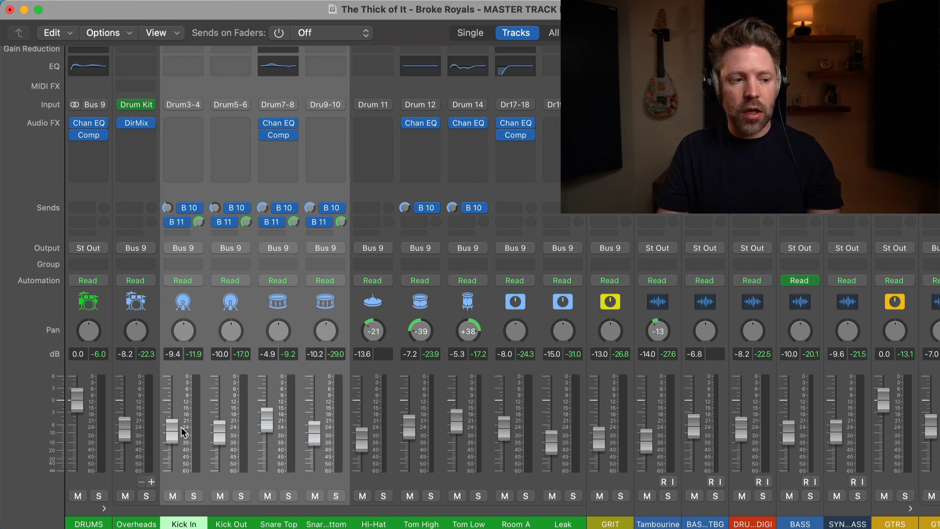
left_click(184, 225)
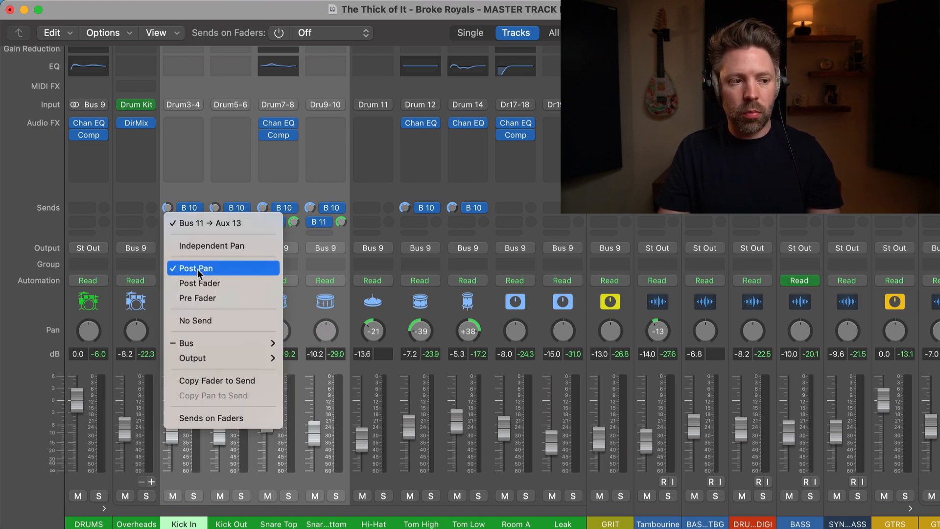
left_click(143, 209)
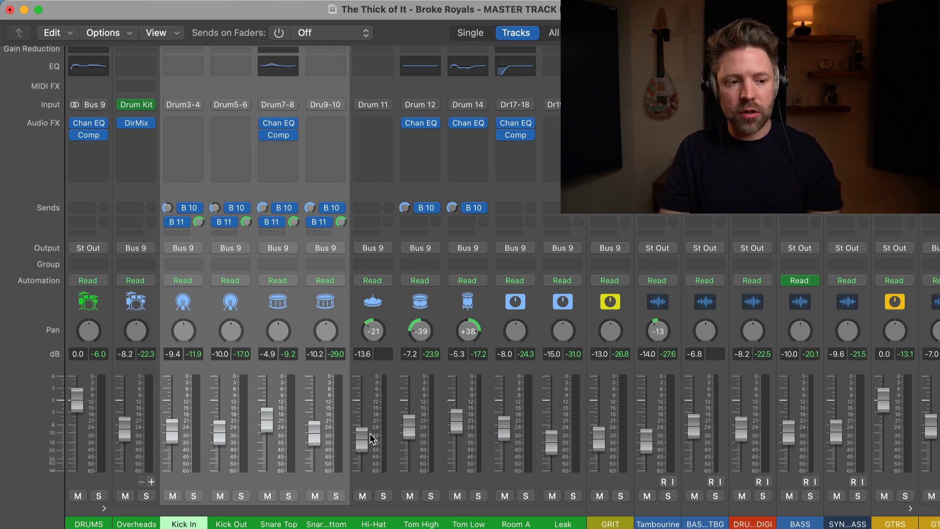
- Rename the new Aux 13 channel that receives Bus 11 as PCOMP
scroll(574, 386, "right", 15)
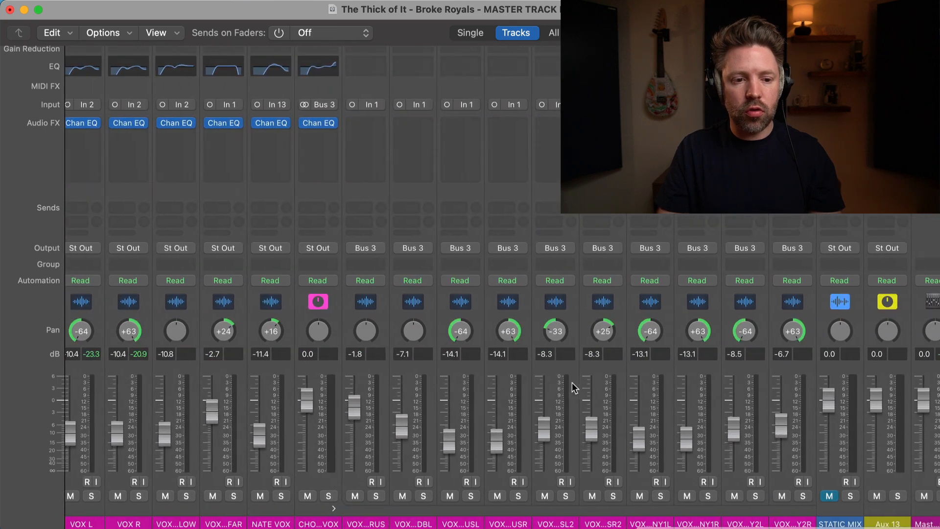
left_click(815, 482)
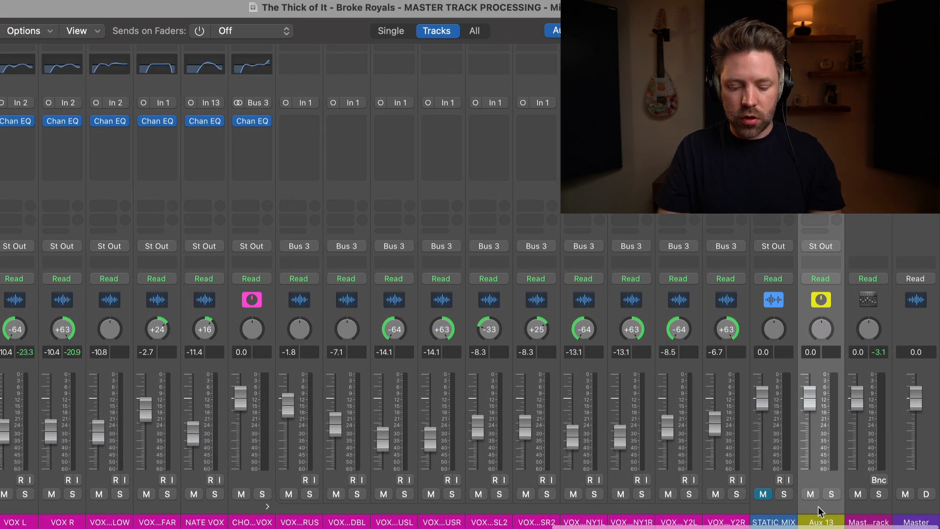
double_click(821, 520)
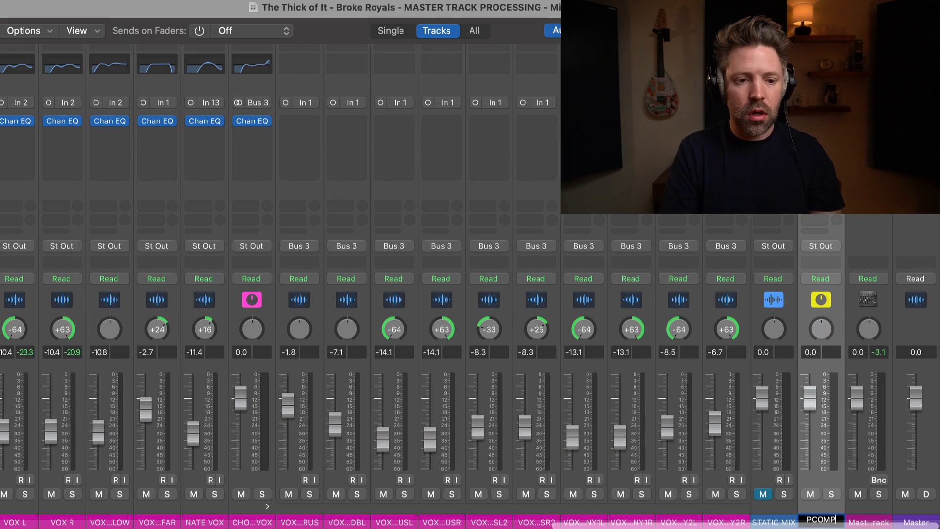
key("Return")
- Create a track for the PCOMP aux and move it between Leak and GRIT in the track list
right_click(822, 464)
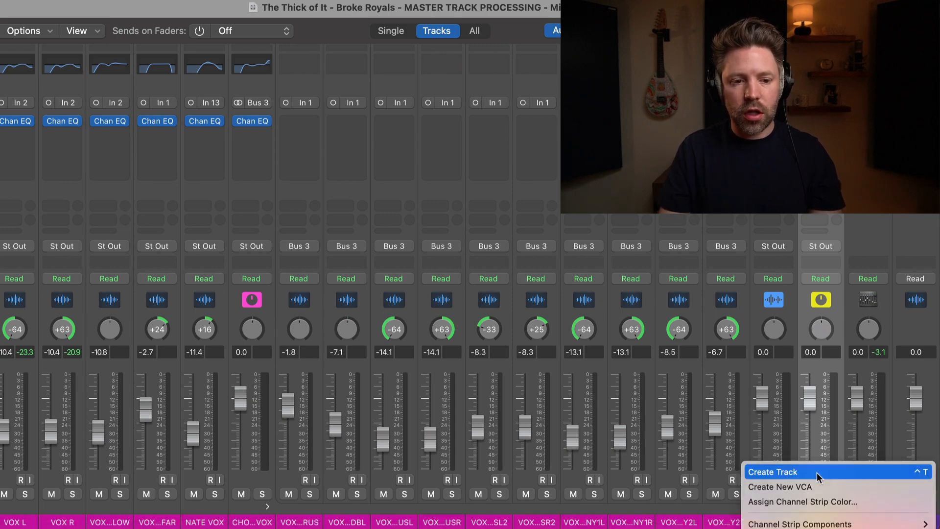
left_click(818, 472)
scroll(860, 425, "left", 20)
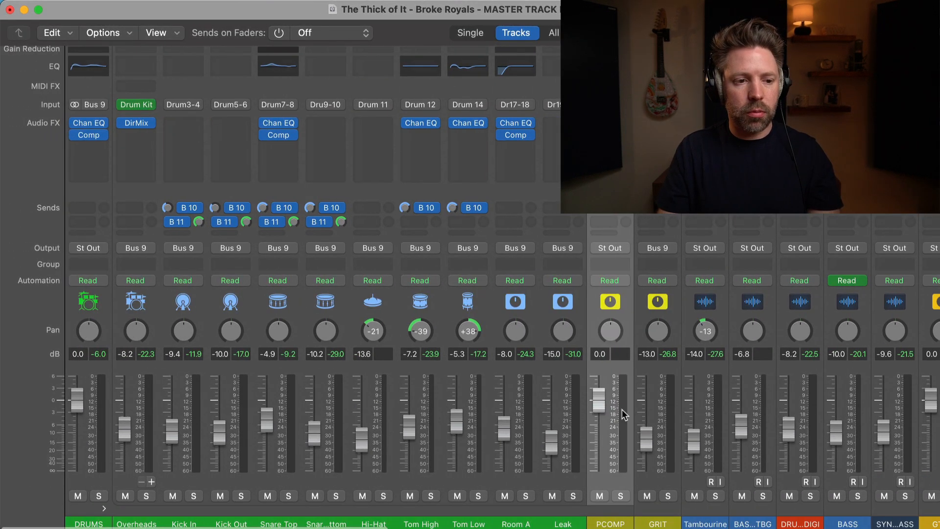
key("super+w")
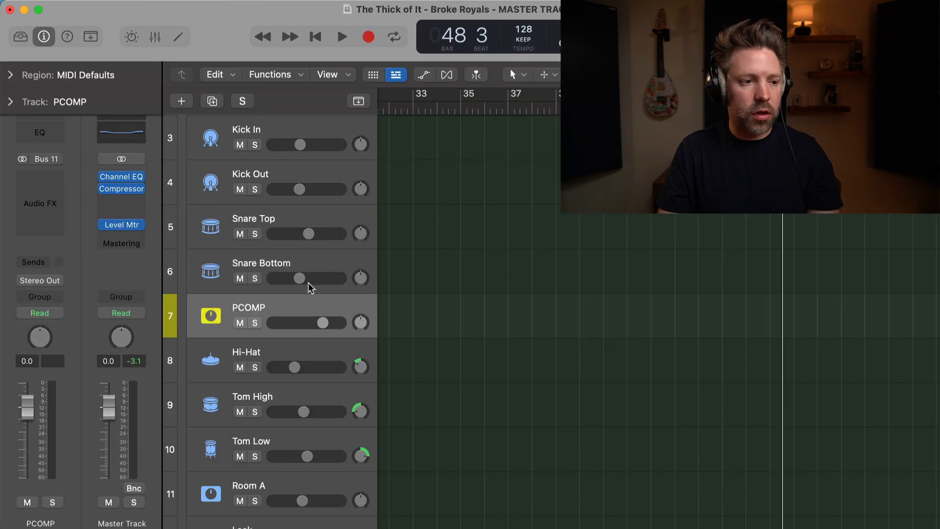
scroll(336, 312, "down", 3)
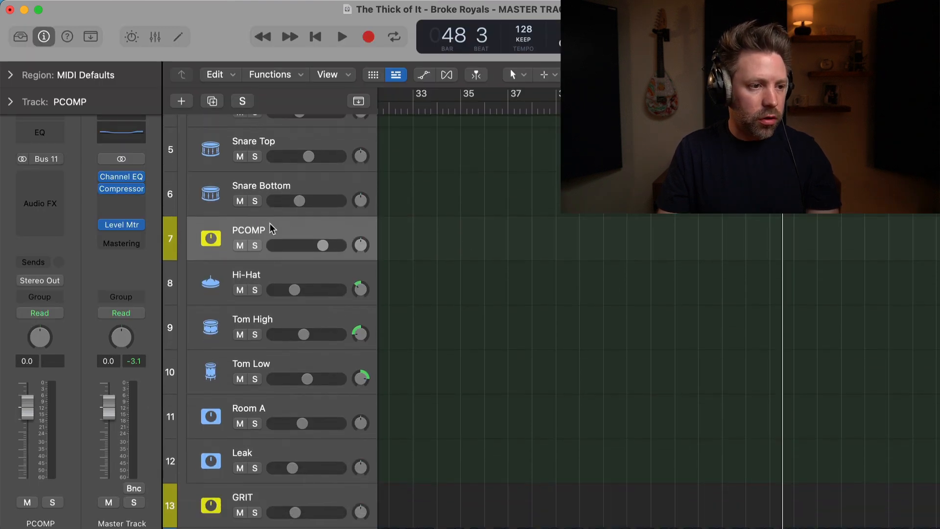
left_click_drag(271, 229, 277, 474)
- Insert a Compressor on the PCOMP channel and reposition its window clear of the mixer channels
key("super+2")
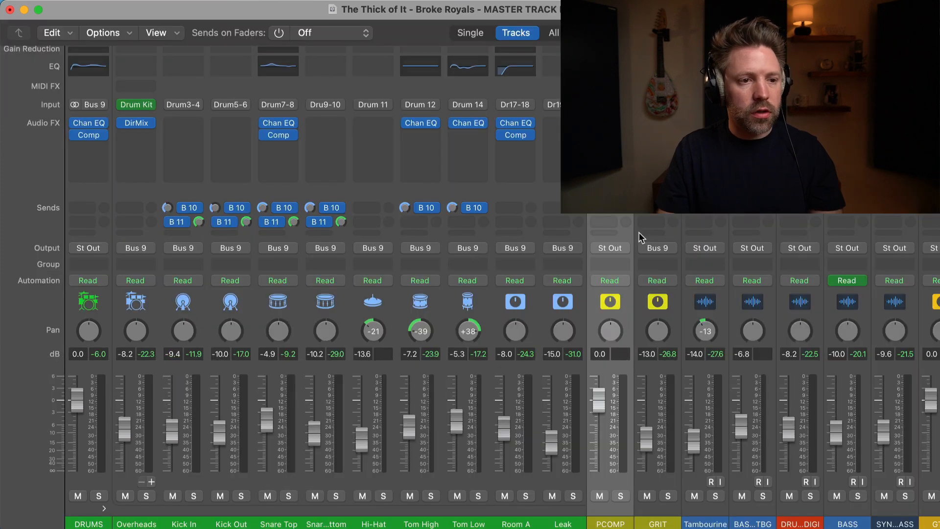
left_click(612, 129)
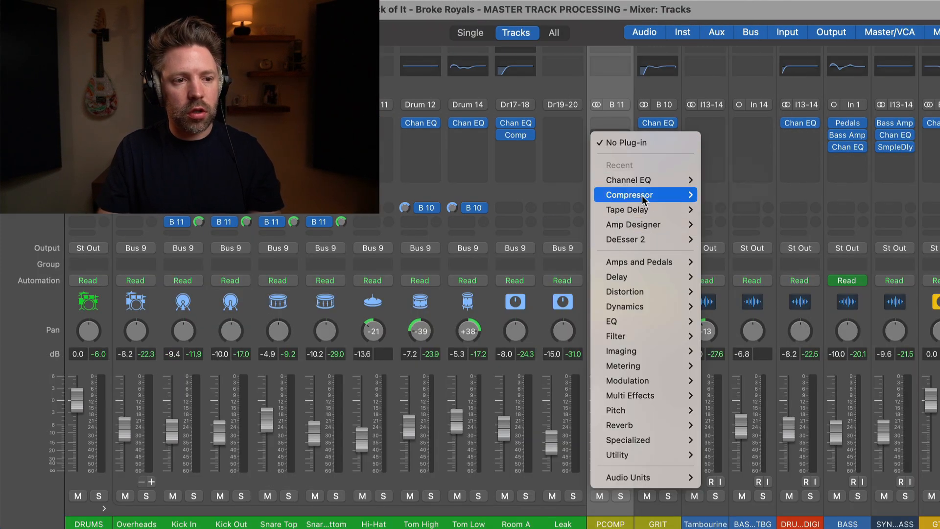
mouse_move(680, 195)
left_click(718, 196)
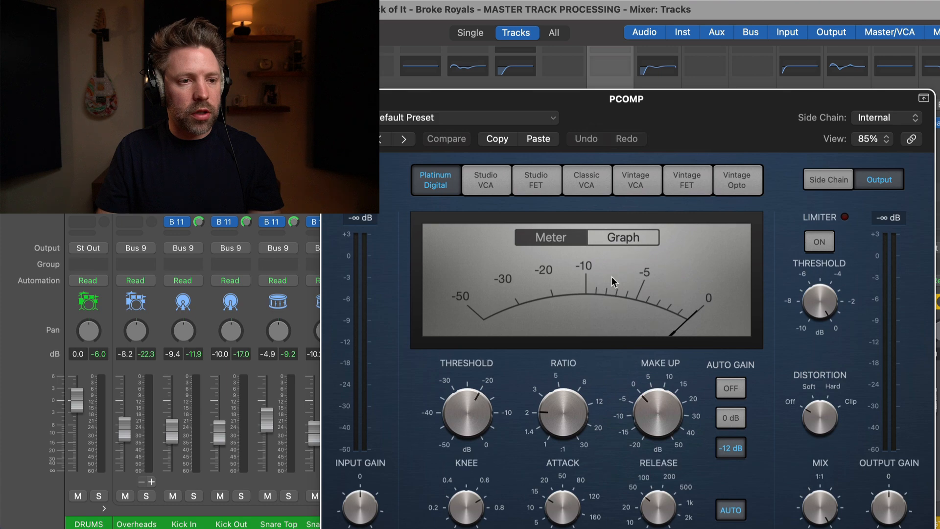
left_click_drag(612, 102, 331, 22)
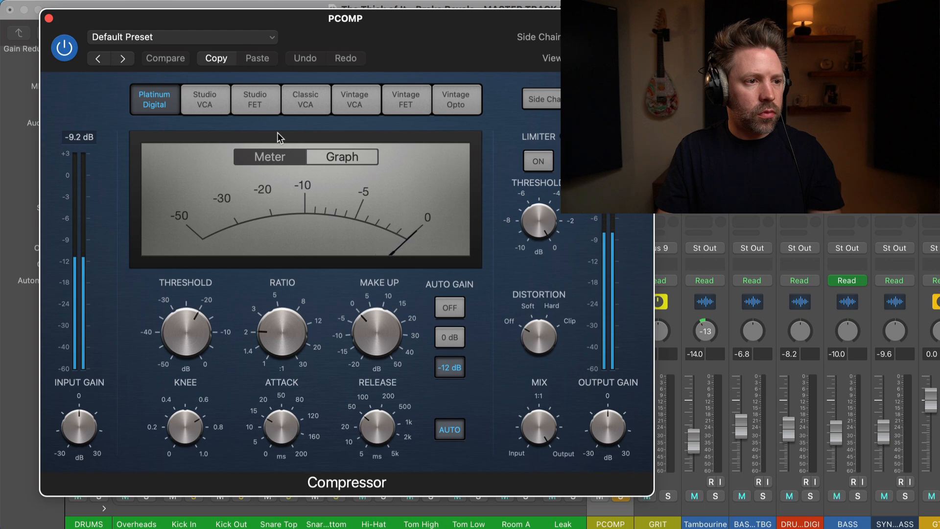
- Switch the PCOMP compressor to the Vintage VCA model, turn Auto Gain off and set the ratio to 10:1
left_click(464, 102)
left_click(360, 104)
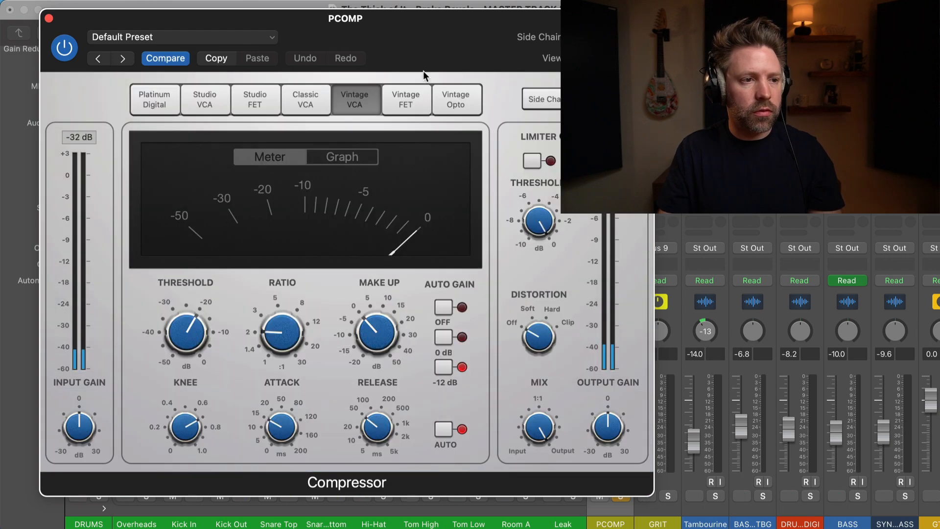
left_click_drag(423, 71, 391, 73)
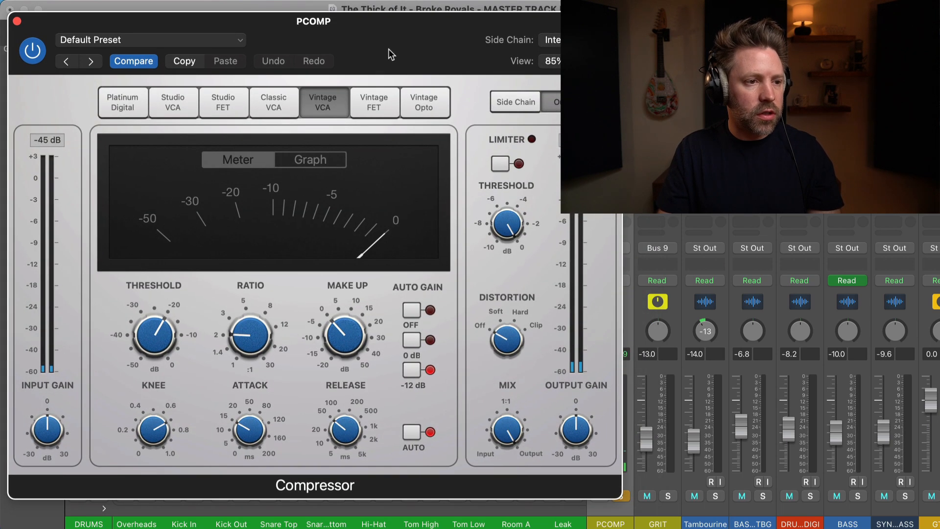
left_click(411, 310)
mouse_move(251, 336)
left_mouse_down()
mouse_move(269, 226)
mouse_move(247, 343)
left_mouse_up()
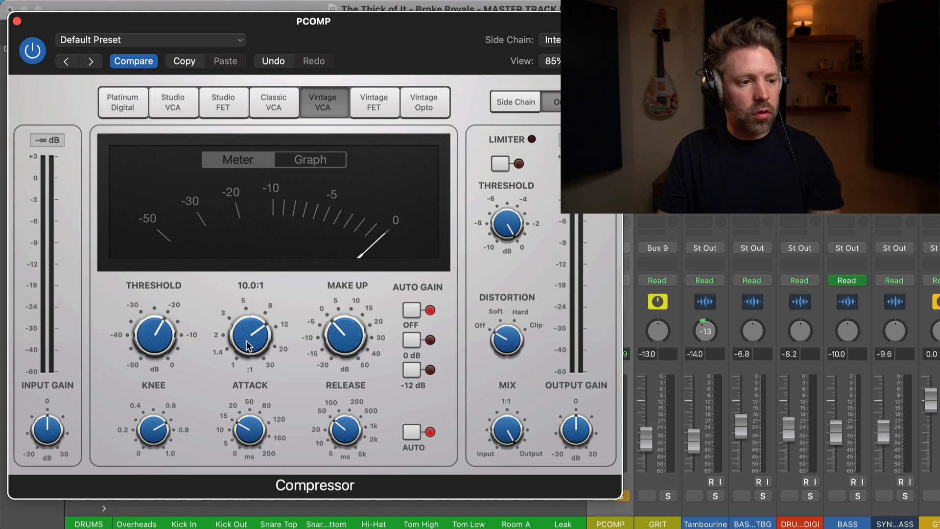
- Lower the PCOMP compressor's threshold below -23.5 dB by ear and raise its make-up gain during playback
left_click_drag(157, 332, 158, 333)
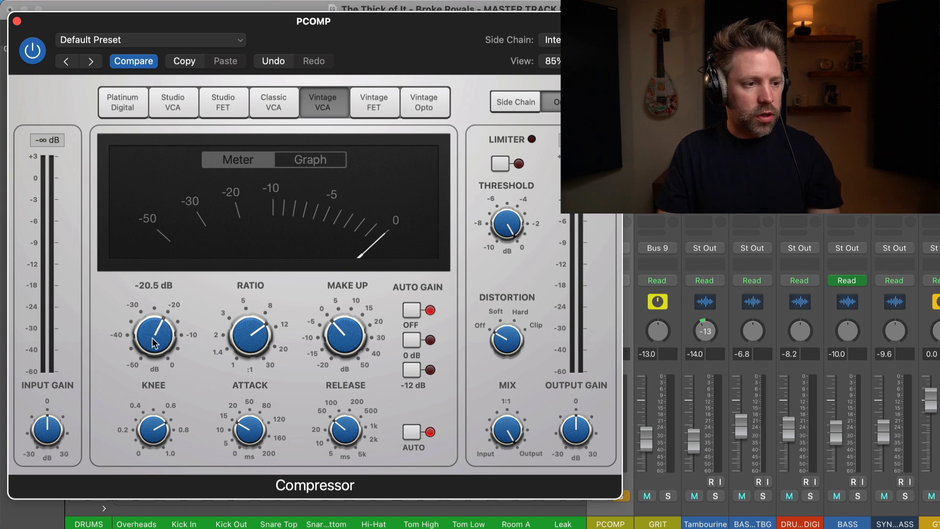
left_click_drag(157, 344, 154, 351)
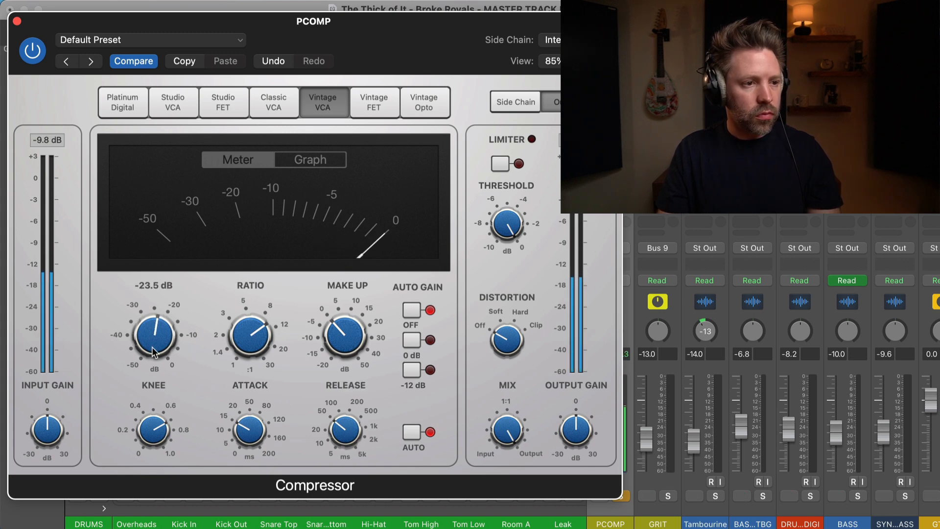
left_click_drag(158, 322, 160, 330)
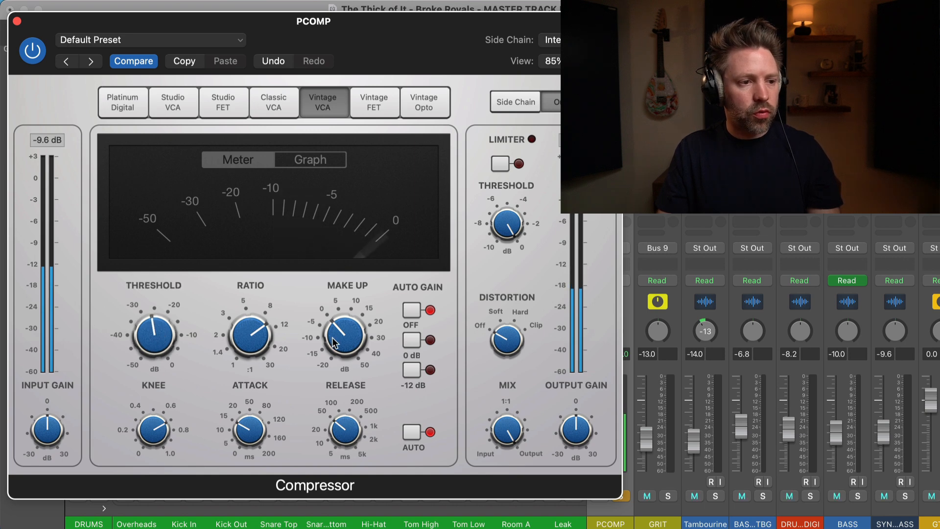
left_click_drag(345, 331, 346, 324)
left_click_drag(160, 341, 160, 346)
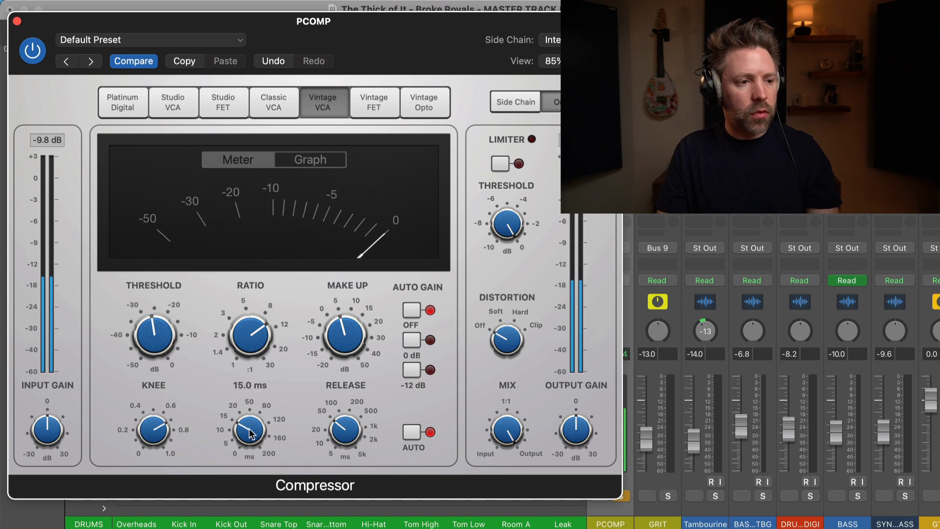
- Set the PCOMP compressor's attack to 14 ms, lengthen the release with Auto off, and fine-tune the make-up gain
left_click_drag(250, 434, 250, 435)
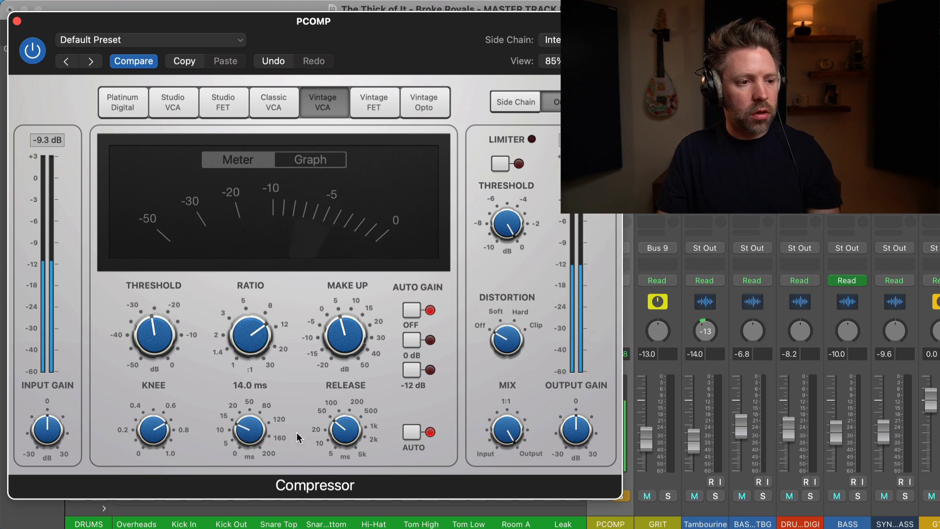
left_click_drag(330, 437, 336, 430)
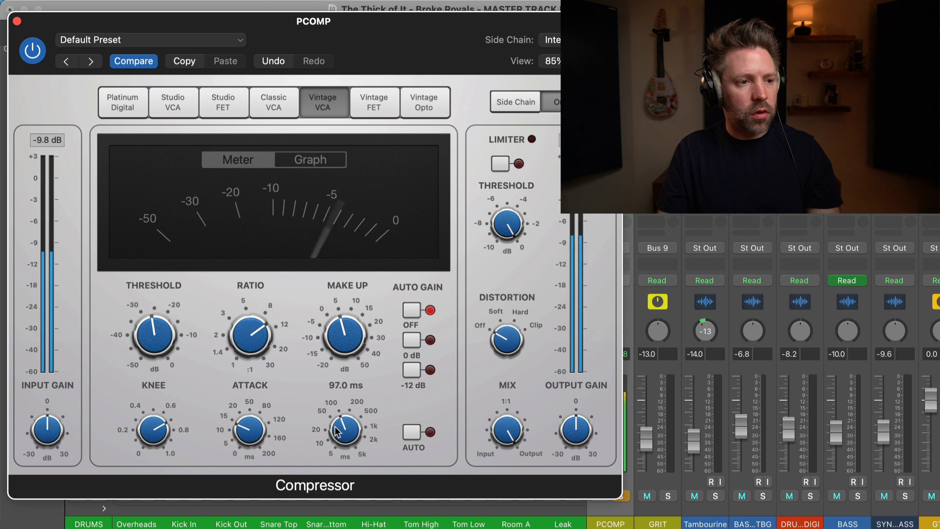
left_click_drag(334, 426, 334, 419)
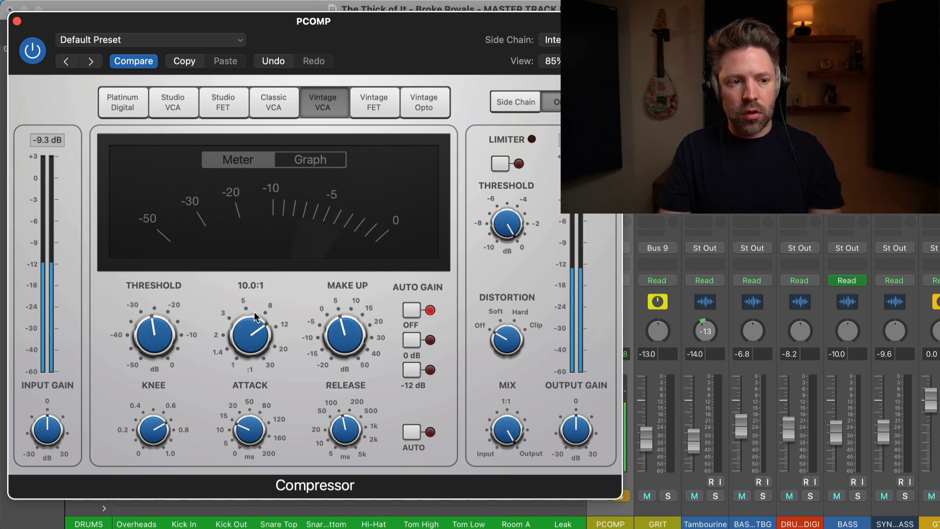
left_click_drag(345, 335, 345, 338)
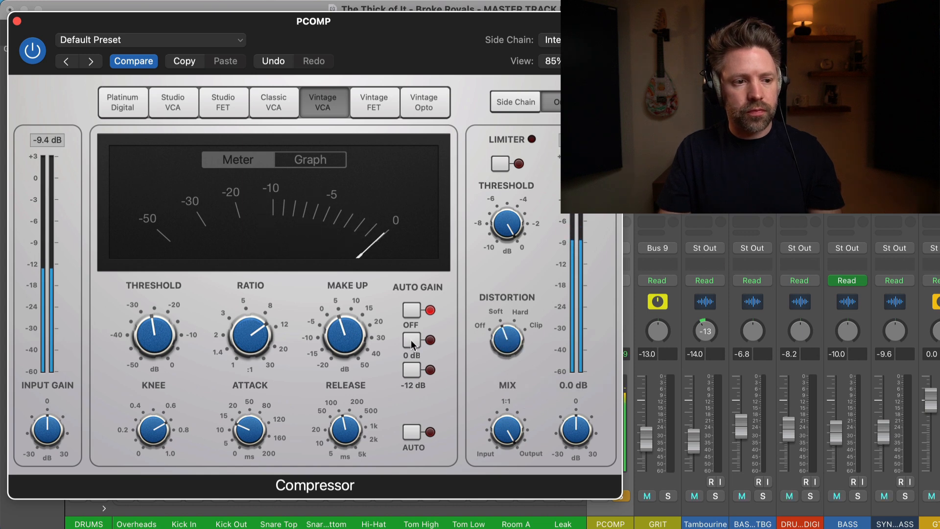
- Lower the PCOMP compressor's output gain to -3.5 dB, compare it bypassed and active, and close its window
left_click_drag(558, 427, 557, 436)
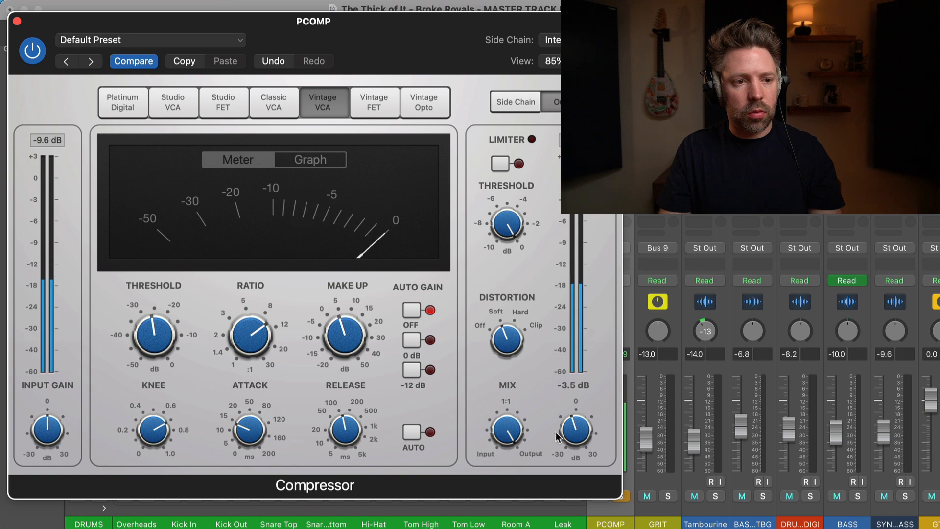
left_click(32, 58)
left_click(32, 58)
left_click(17, 21)
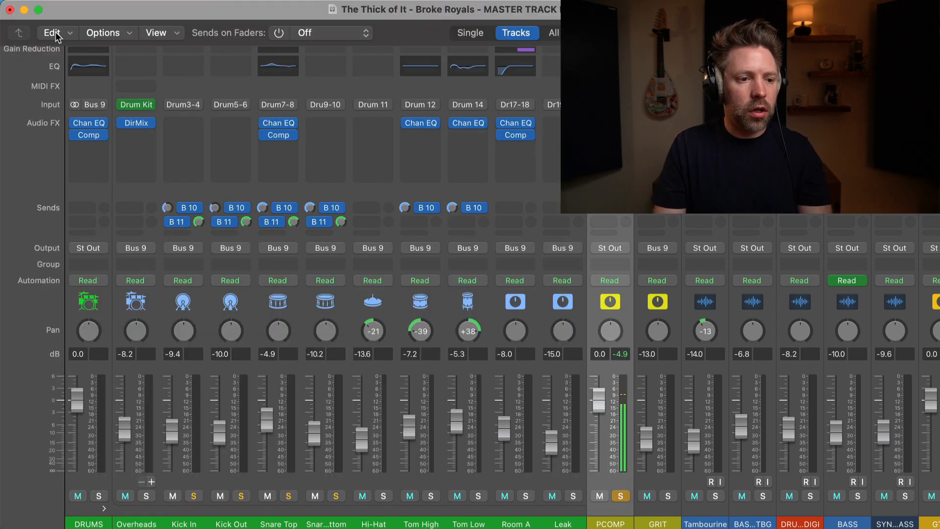
- Unsolo PCOMP and blend its fader up from silence by ear in the full mix, settling at -16.8 dB
left_click_drag(599, 404, 610, 520)
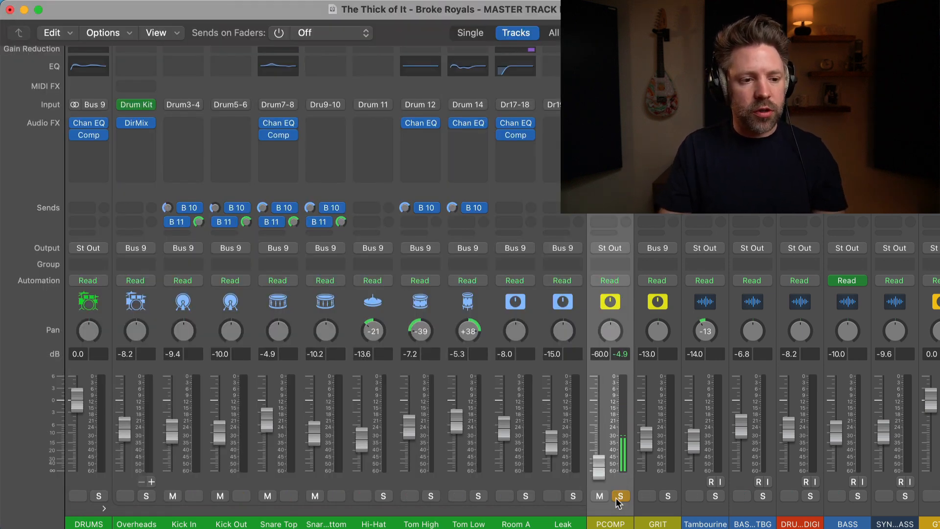
left_click(619, 497)
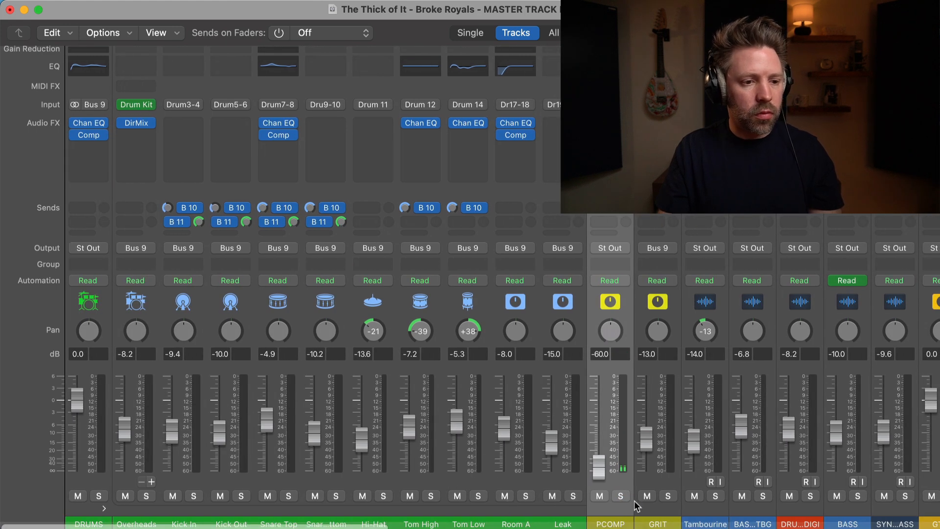
key("space")
left_click_drag(596, 475, 596, 439)
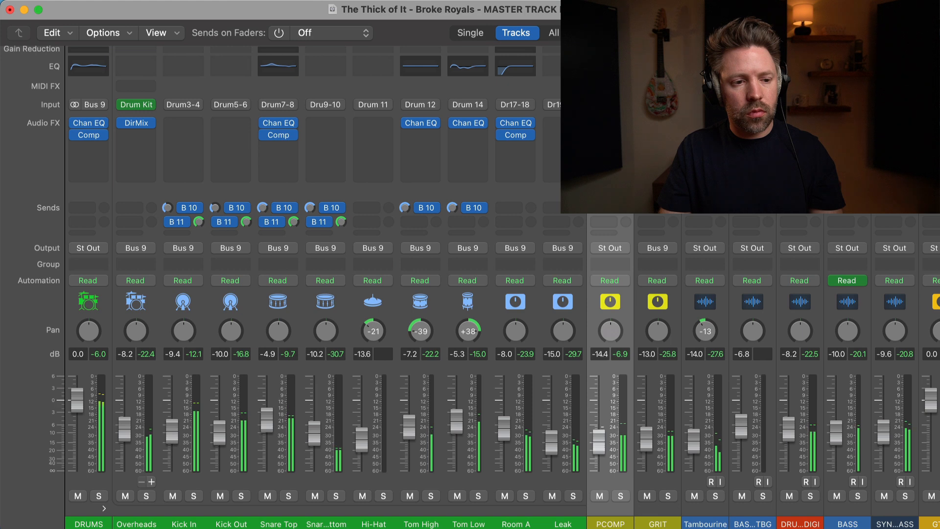
left_click_drag(599, 438, 604, 433)
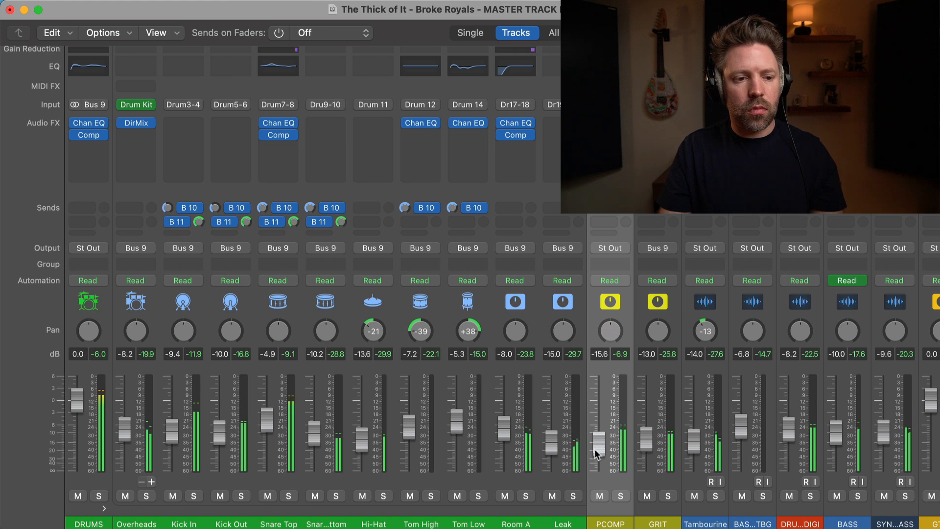
left_click_drag(596, 454, 597, 458)
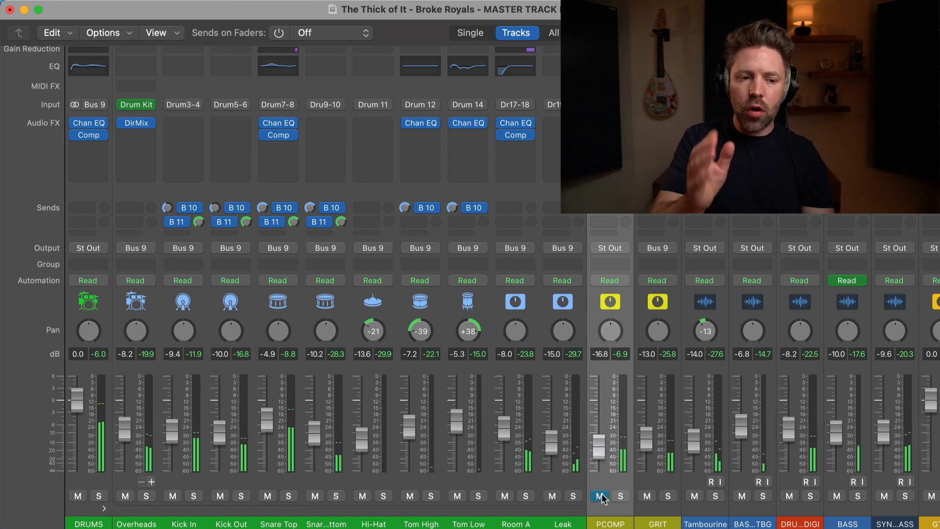
- Compare the playing mix with PCOMP muted and unmuted, leaving the channel unmuted
key("1")
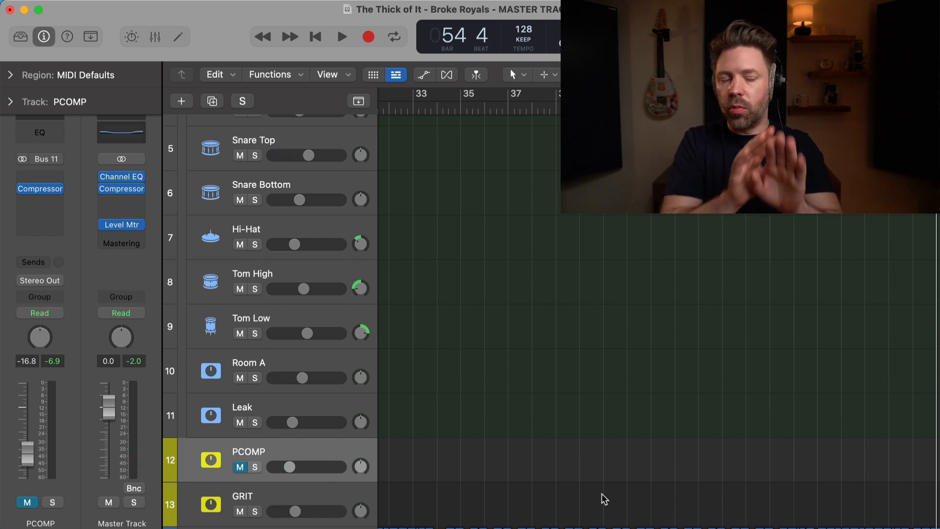
key("x")
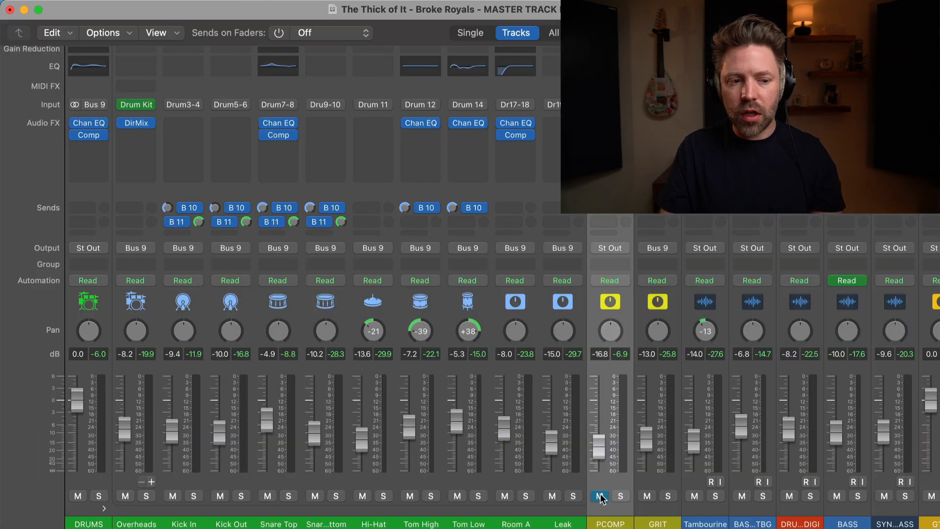
key("space")
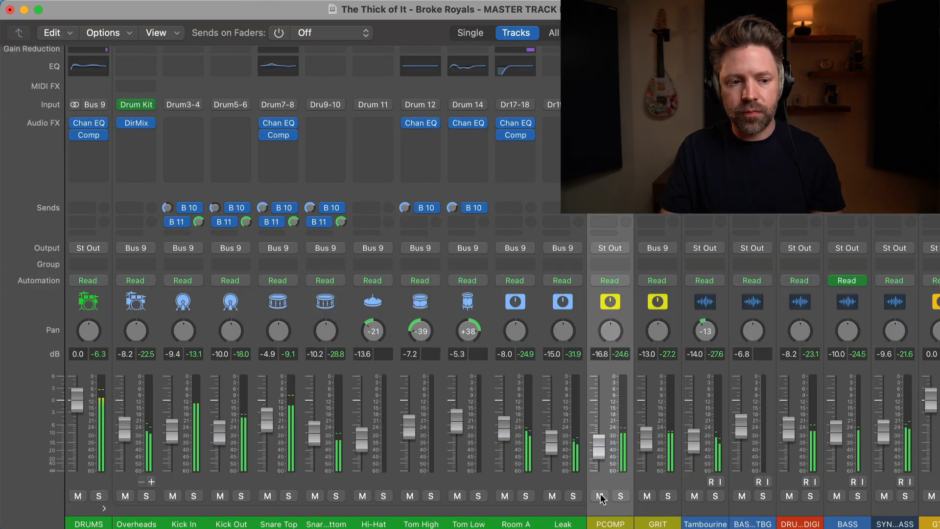
left_click(600, 496)
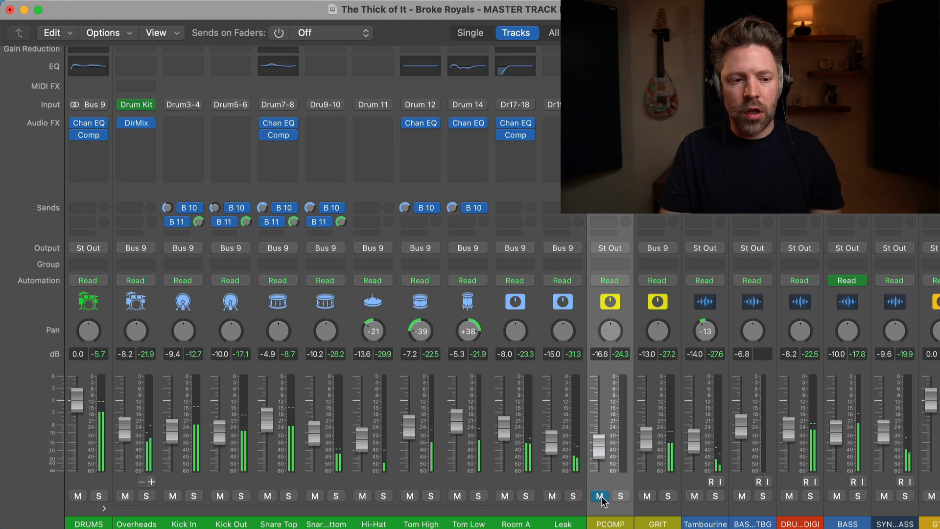
key("x")
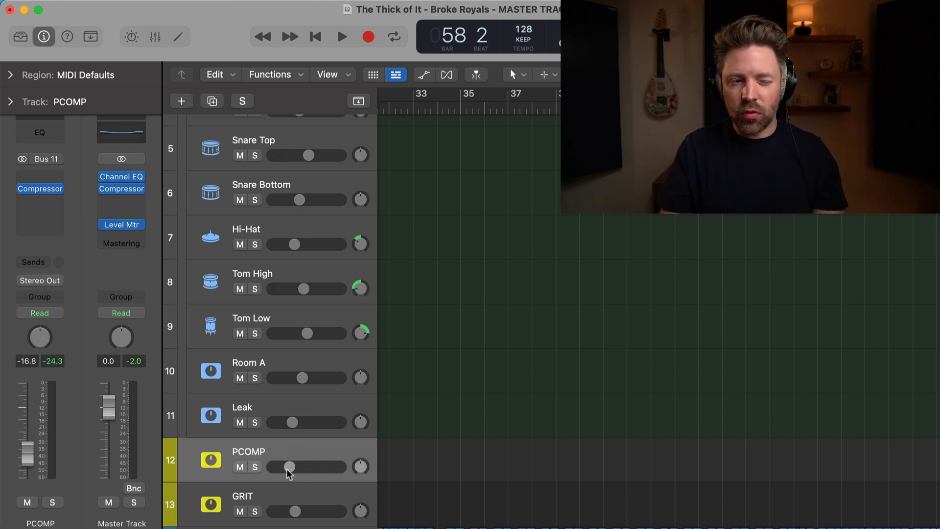
scroll(284, 464, "up", 1)
key("x")
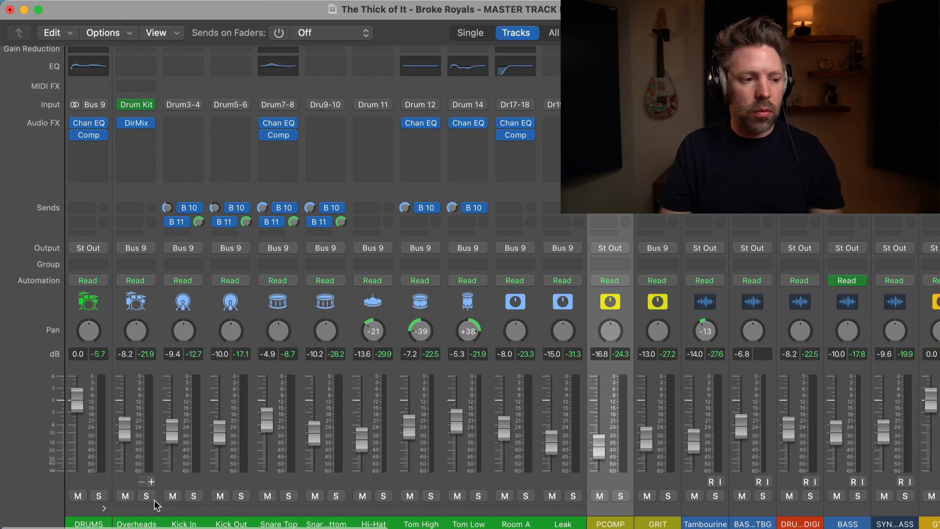
- Select the DRUMS through Leak channels, audition them soloed, and compare their compressors bypassed and active in the full mix
left_click(561, 483)
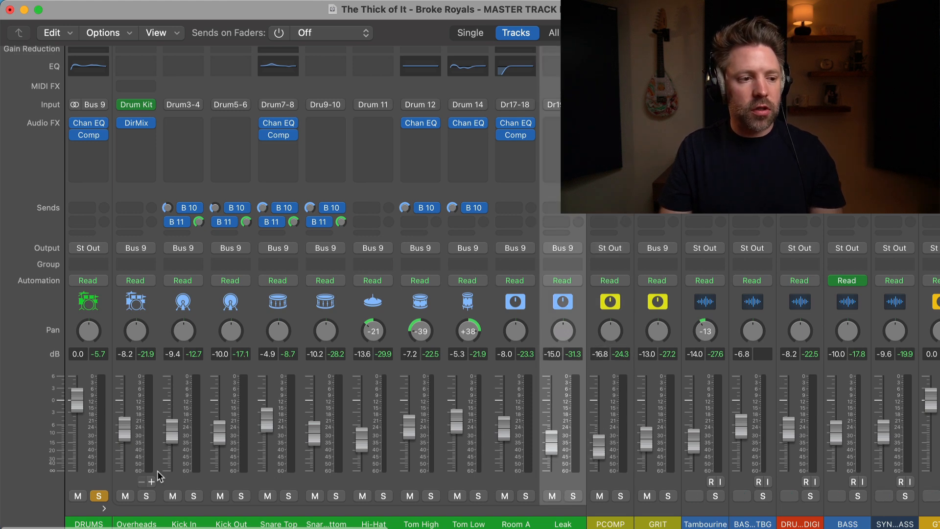
left_click(79, 478, "shift")
key("s")
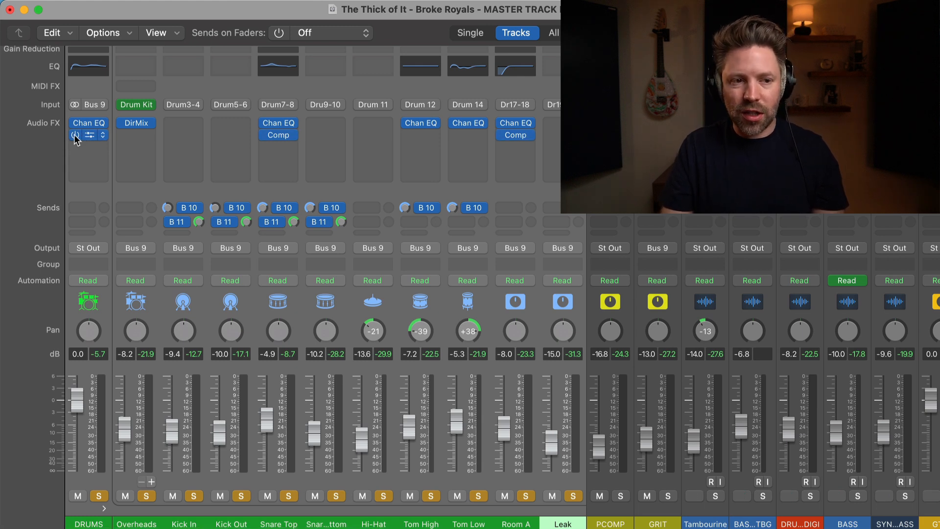
key("space")
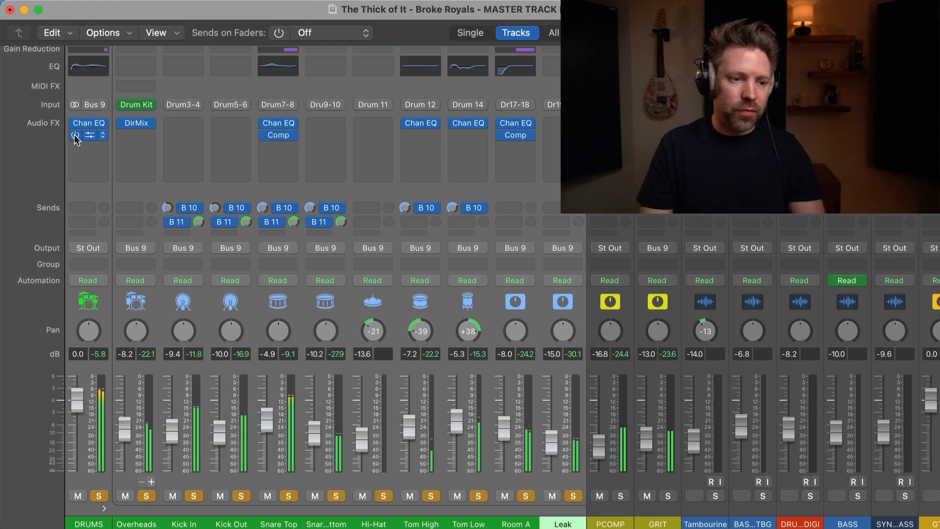
key("s")
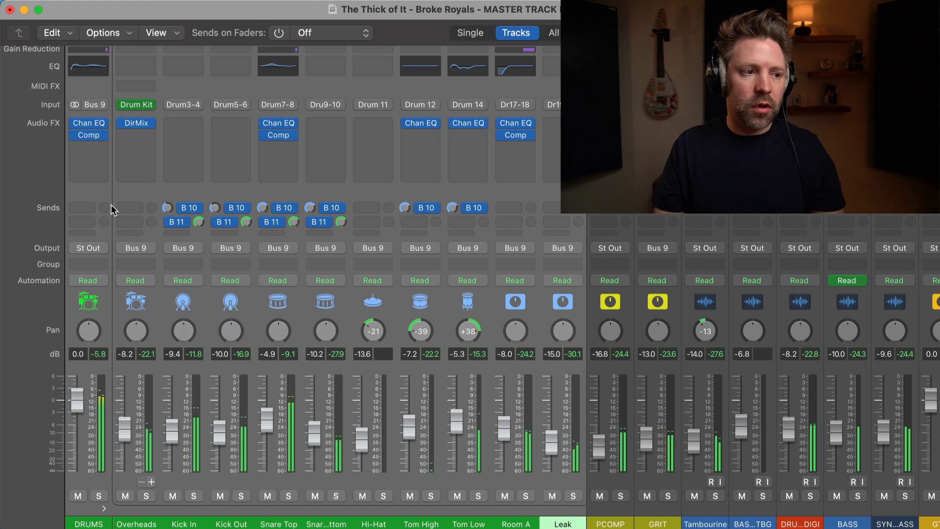
left_click(76, 135)
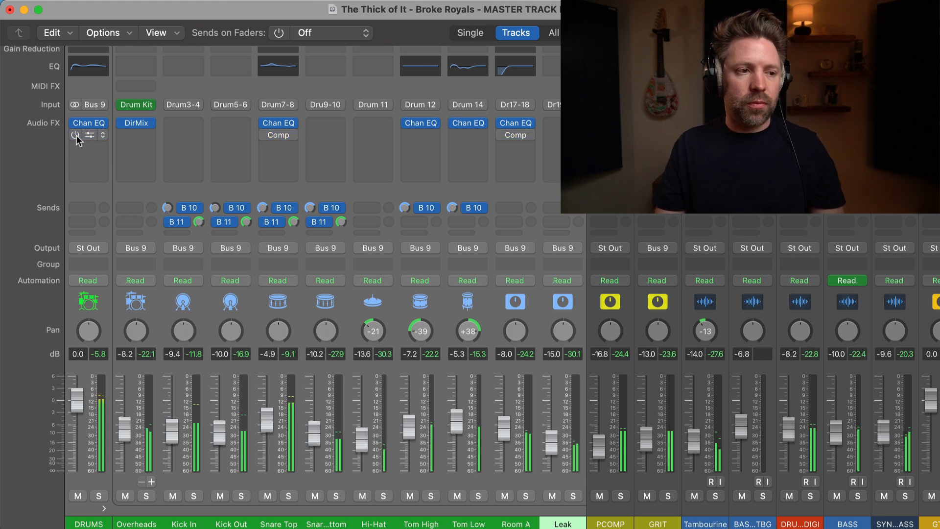
left_click(76, 135)
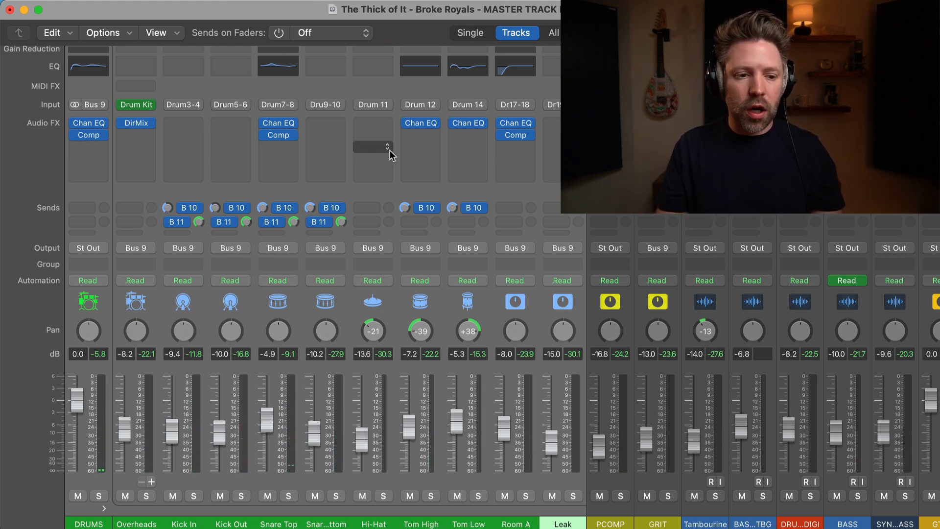
- Solo the BASS track, turn on cycle playback in the arrangement, and listen briefly to the bass alone
scroll(578, 346, "right", 4)
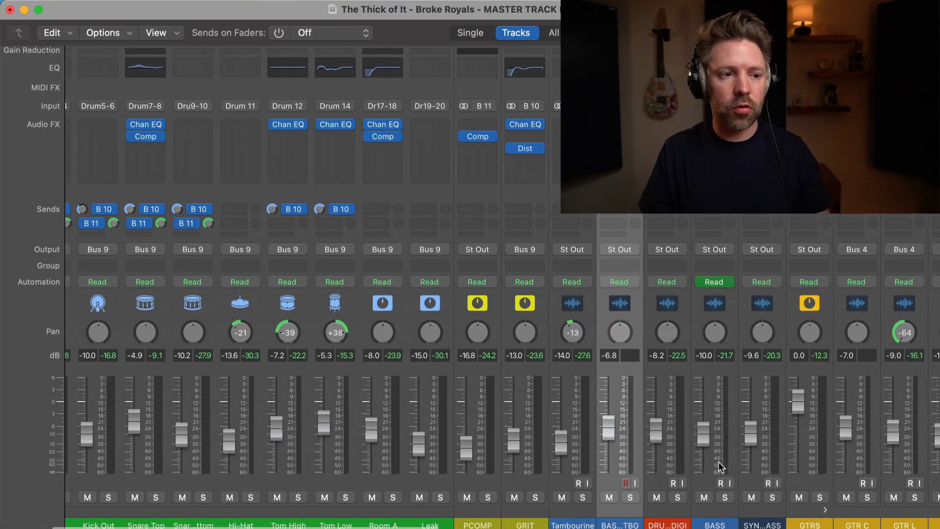
scroll(718, 461, "right", 1)
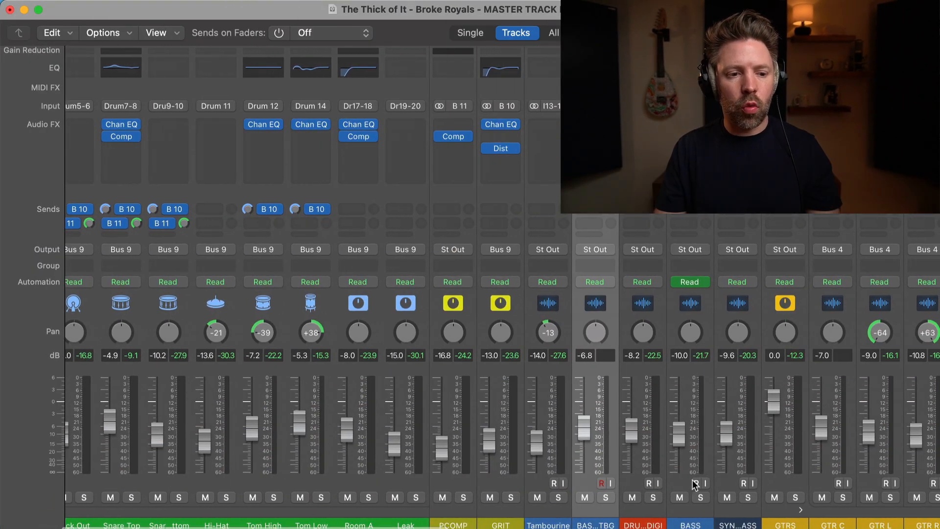
left_click(685, 479)
scroll(680, 478, "right", 2)
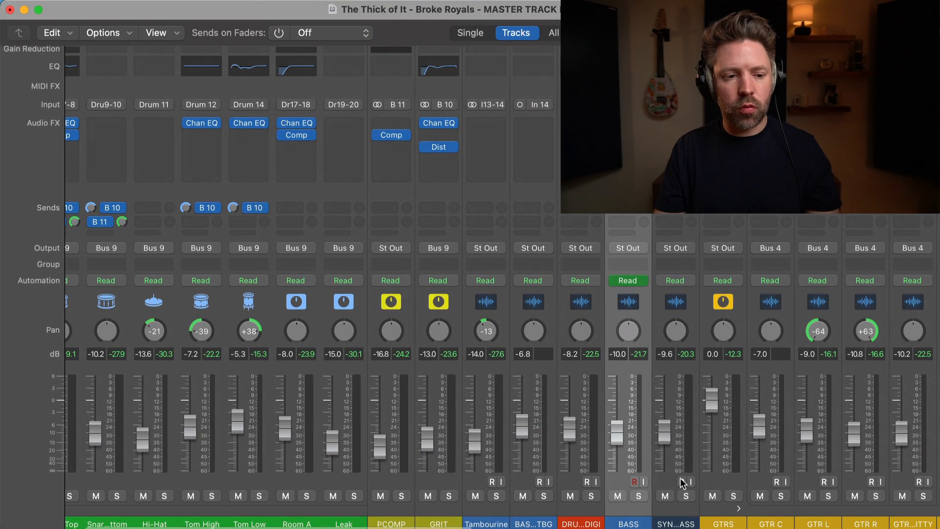
left_click(637, 496)
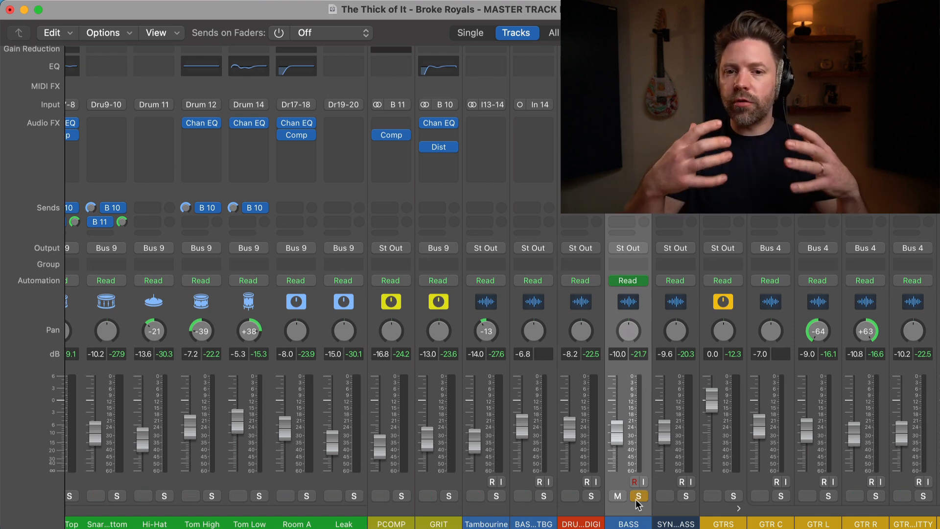
key("x")
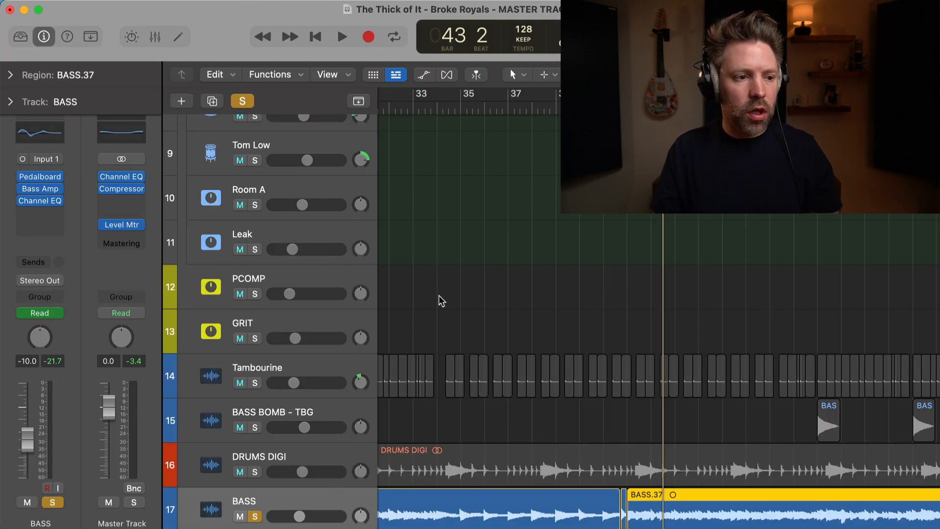
scroll(440, 299, "down", 3)
key("c")
key("space")
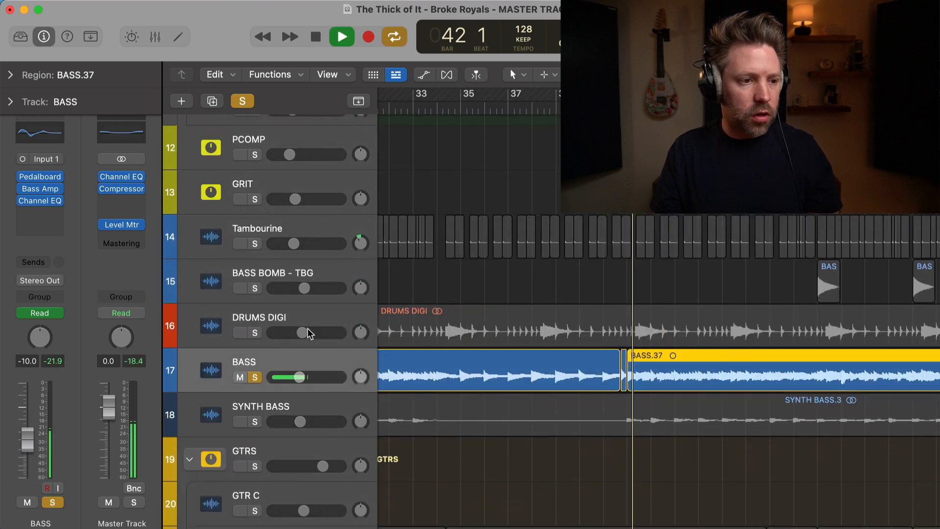
key("space")
- Insert a Compressor after the Channel EQ on the BASS track and switch it to the Studio FET model
left_click(40, 213)
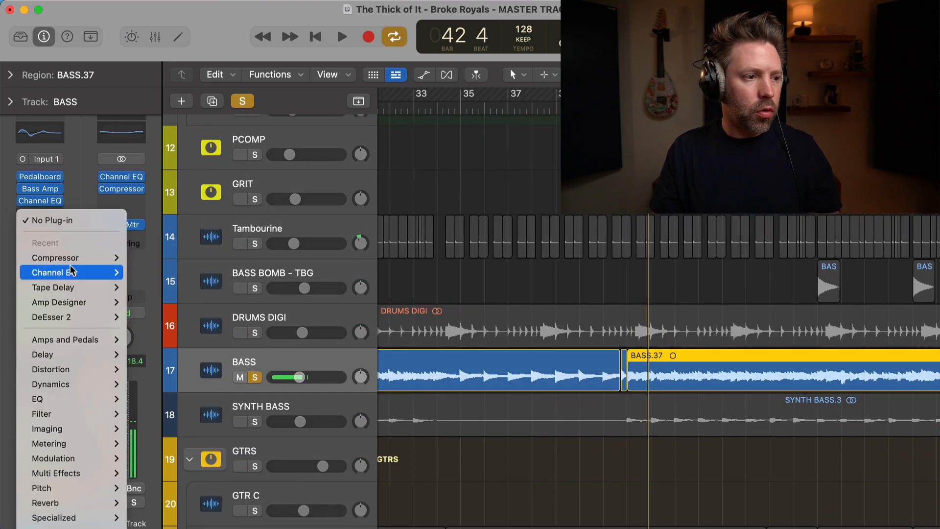
mouse_move(74, 258)
left_click(140, 258)
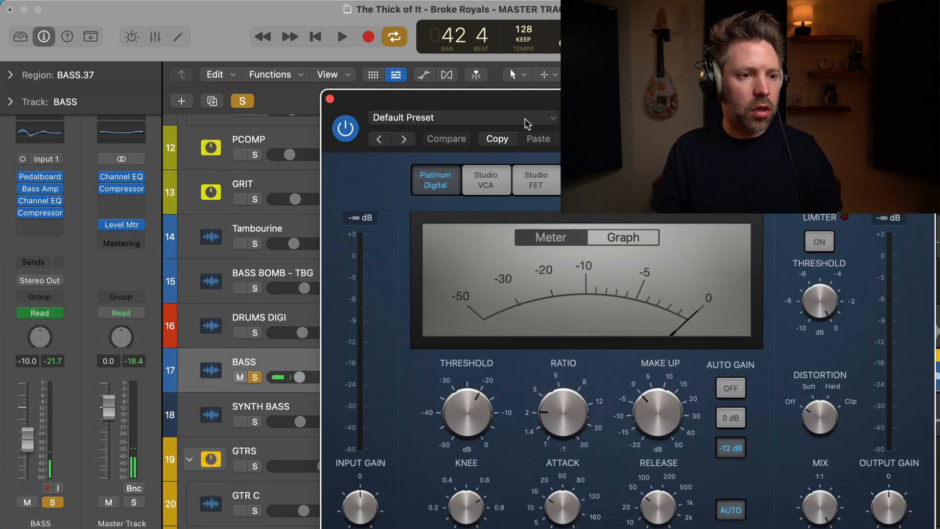
left_click_drag(495, 103, 198, 28)
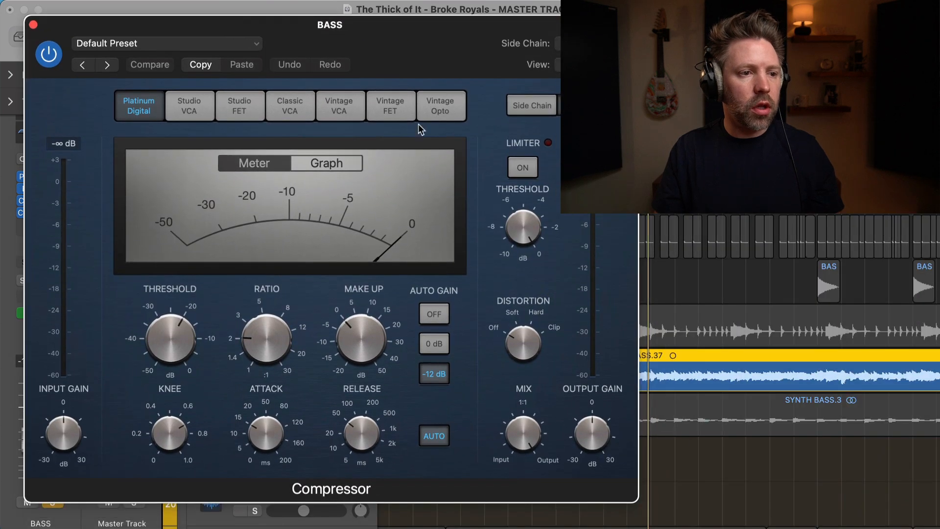
left_click(460, 102)
left_click_drag(428, 42, 425, 51)
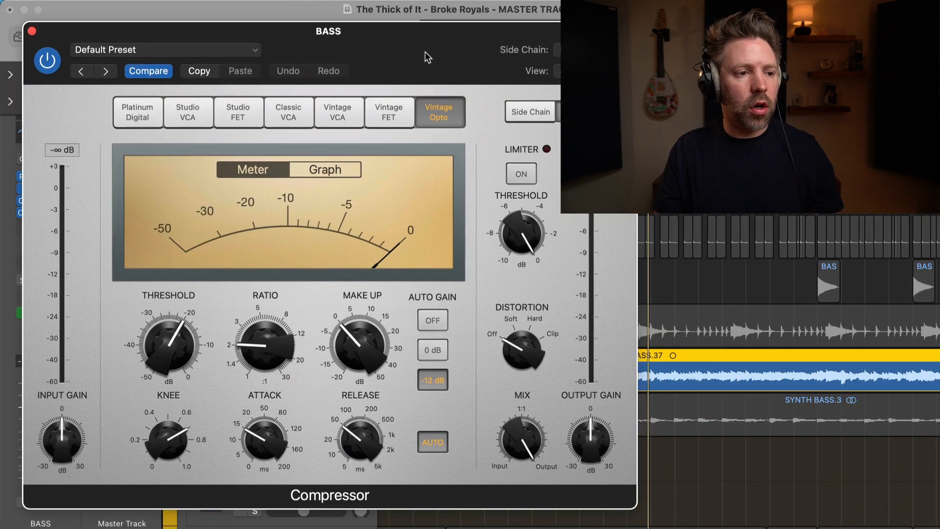
left_click(235, 116)
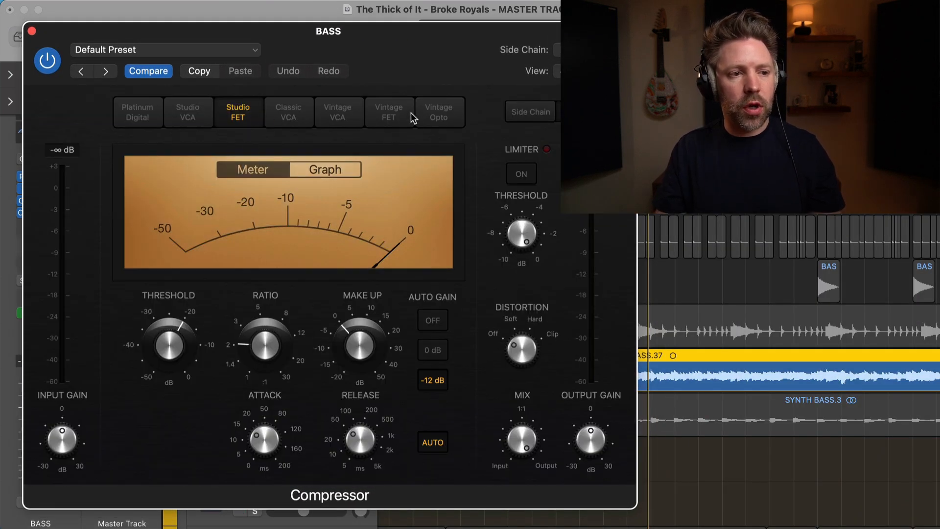
- Raise the BASS compressor's ratio slightly and set its attack to 2.0 ms
mouse_move(228, 349)
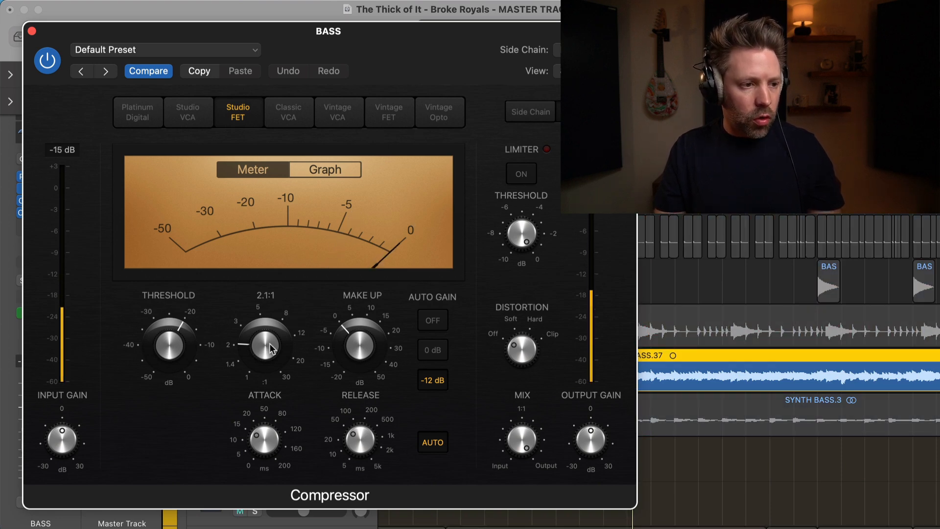
left_click_drag(271, 319, 270, 321)
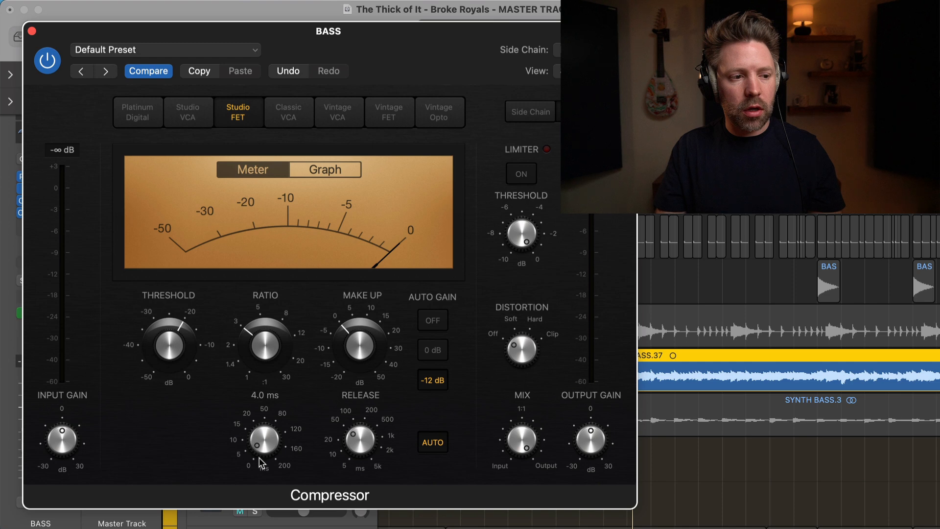
left_click_drag(260, 460, 259, 462)
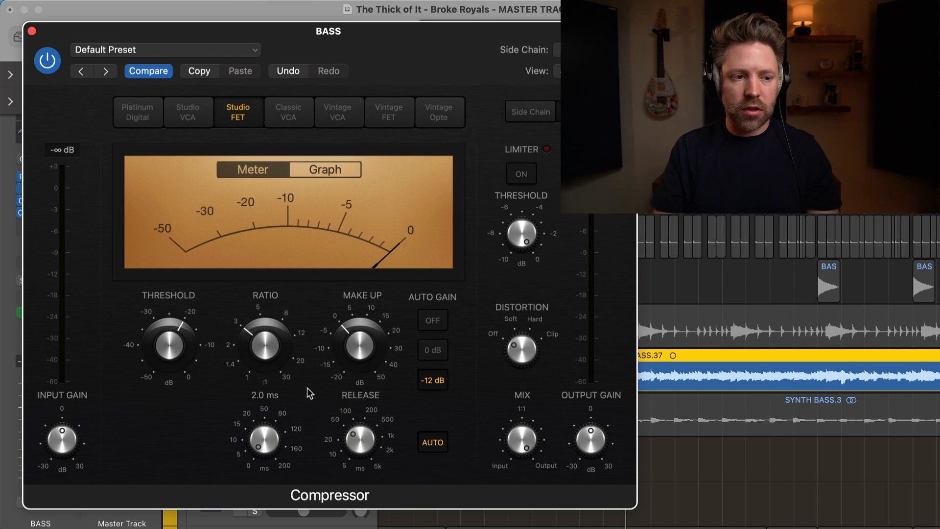
- Compare the BASS compressor's auto release off and on during playback, keep it on, and set the make-up gain to 2.0 dB
key("space")
left_click(427, 443)
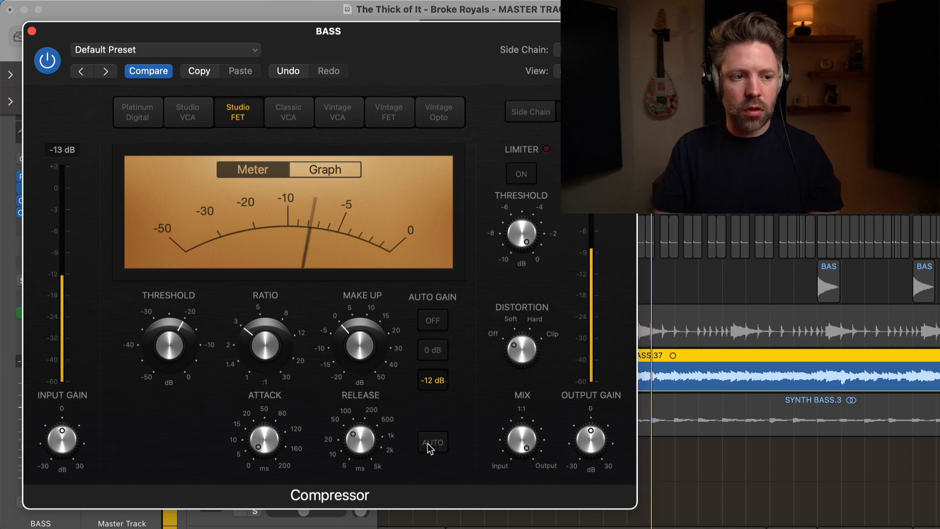
left_click(427, 442)
left_click_drag(349, 346, 349, 342)
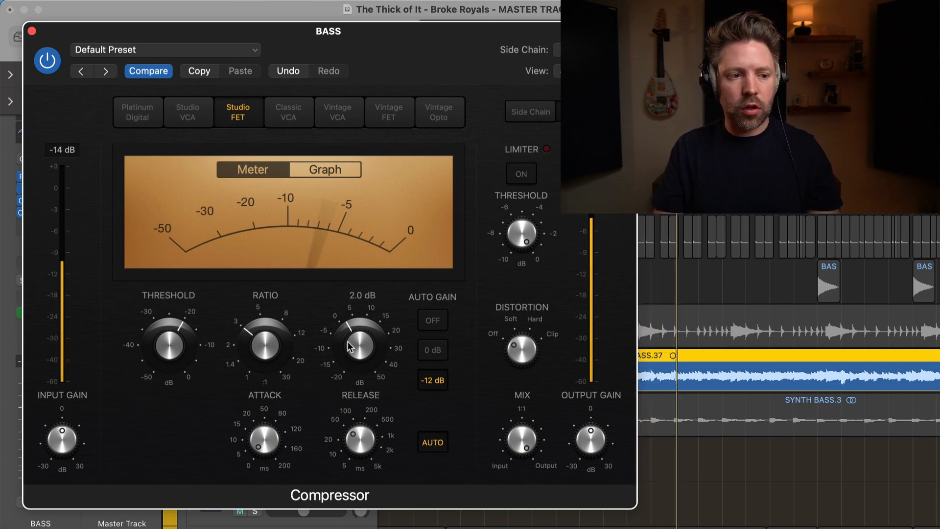
- Raise the BASS compressor's threshold, set the make-up gain to 2.5 dB with auto gain off, and compare against bypass
mouse_move(184, 336)
left_mouse_down()
mouse_move(194, 325)
mouse_move(173, 349)
mouse_move(175, 342)
left_mouse_up()
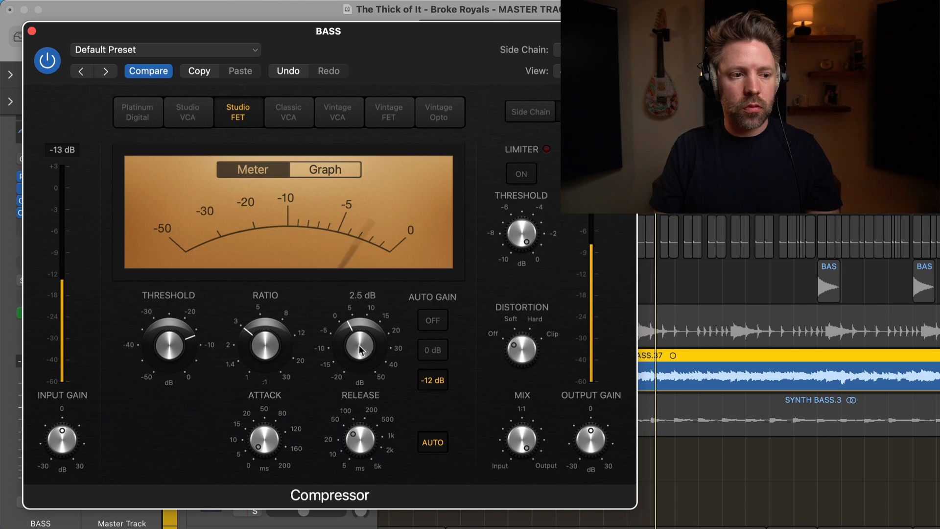
key("space")
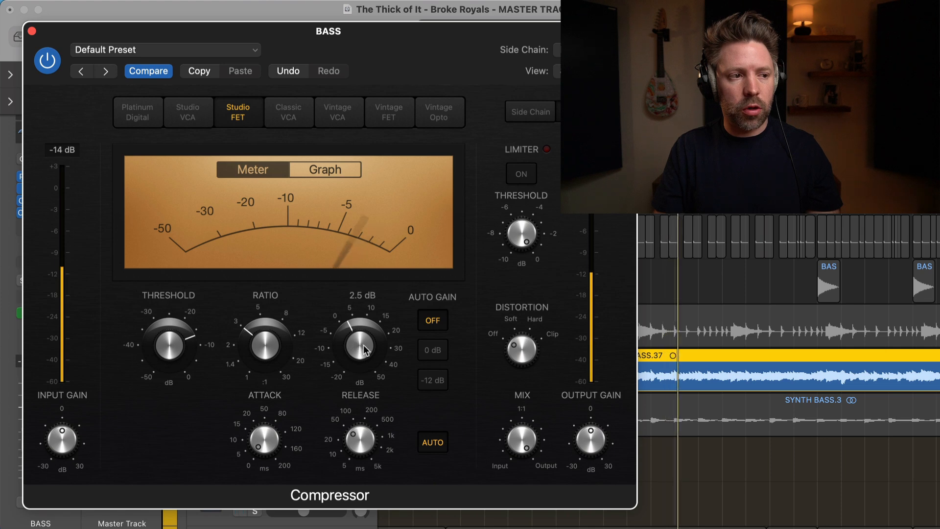
left_click(47, 59)
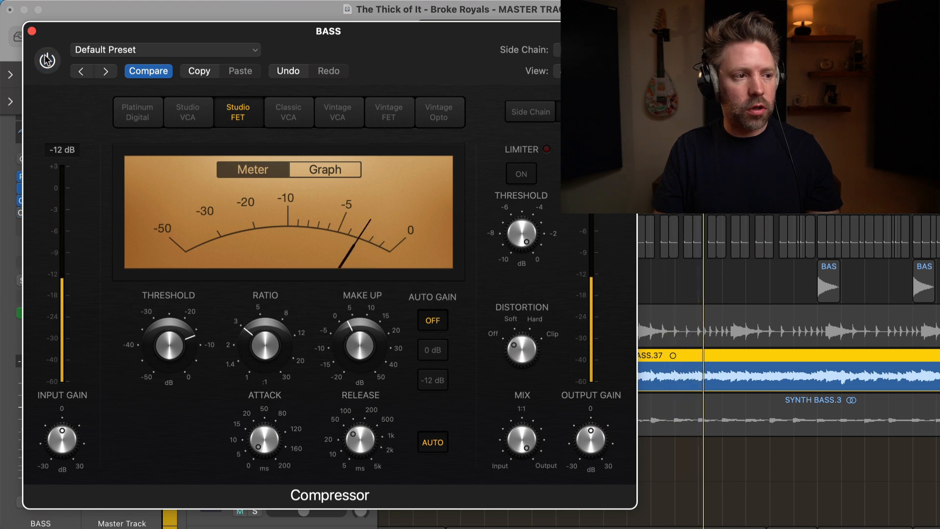
left_click(47, 60)
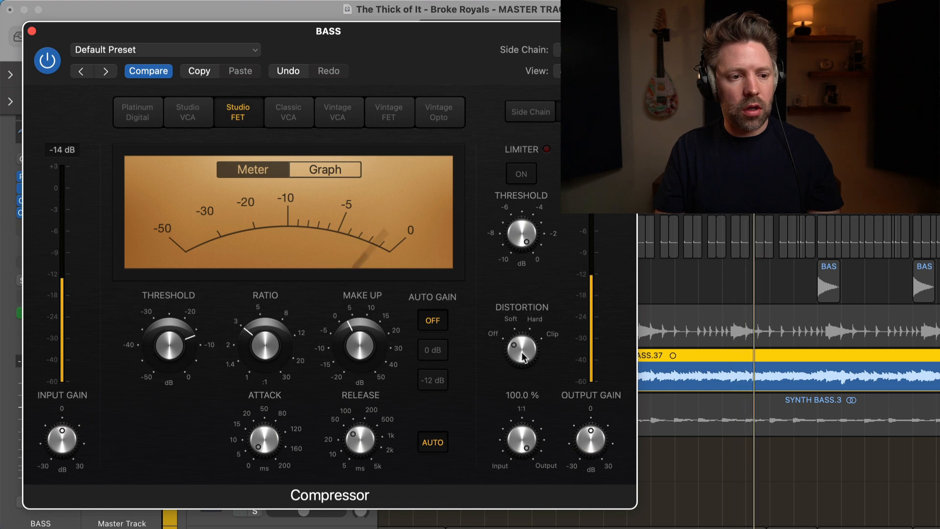
- Set the BASS compressor's distortion to Soft, unsolo the bass and play the full mix
left_click_drag(522, 345, 522, 336)
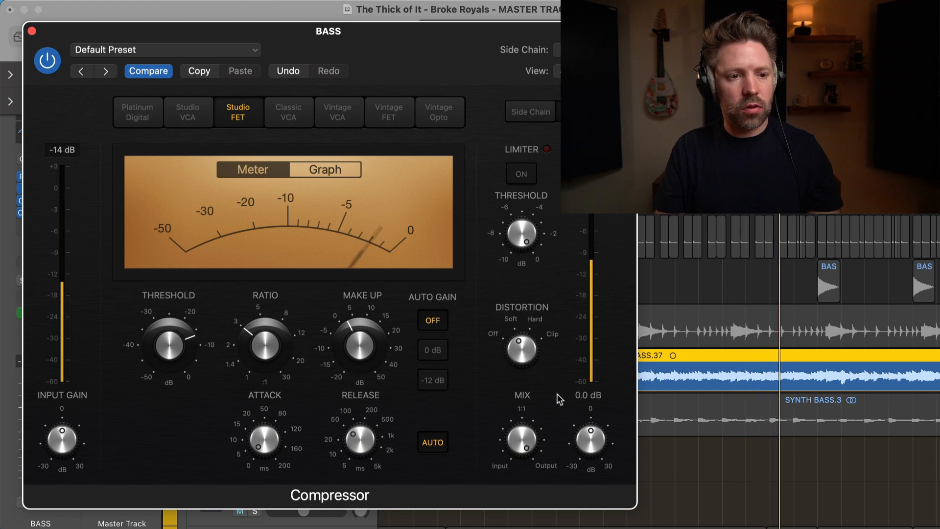
key("s")
key("space")
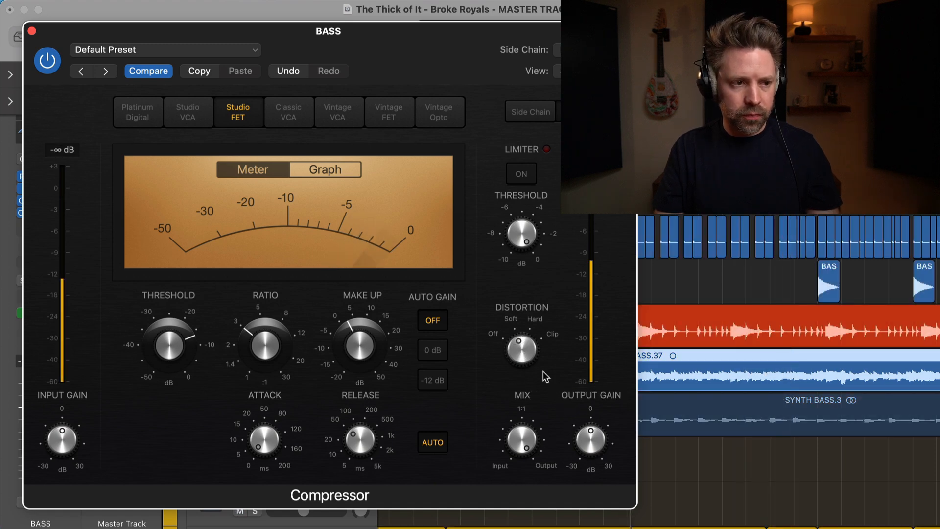
key("space")
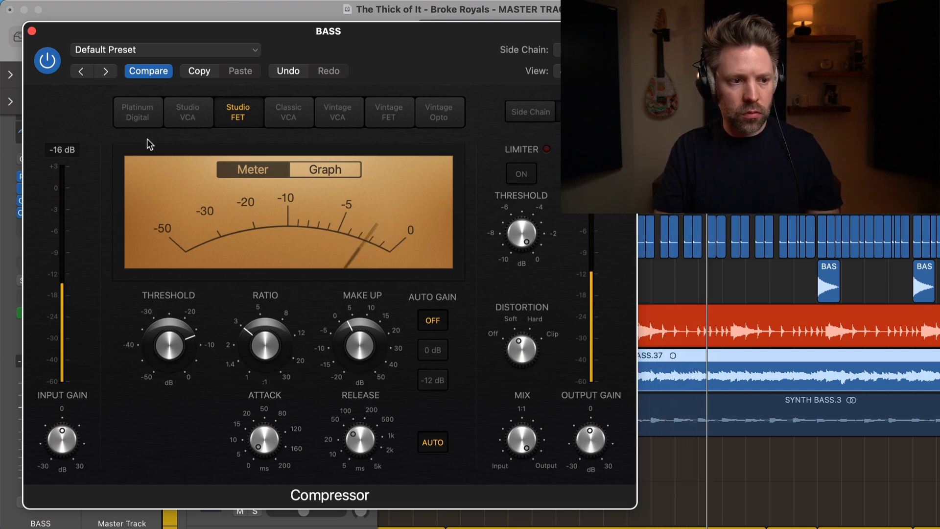
- Compare the BASS compressor bypassed and active, both in the full mix and with the bass soloed
left_click(46, 62)
left_click(46, 64)
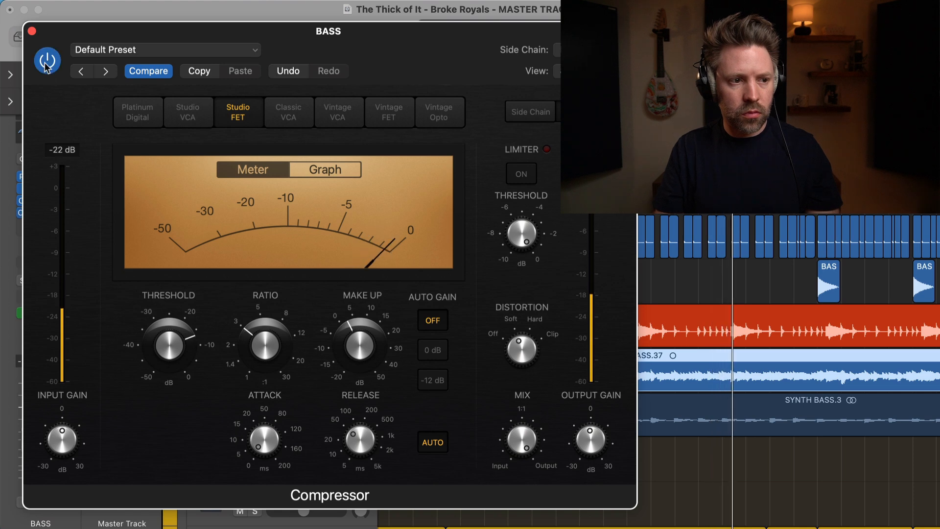
key("ctrl+s")
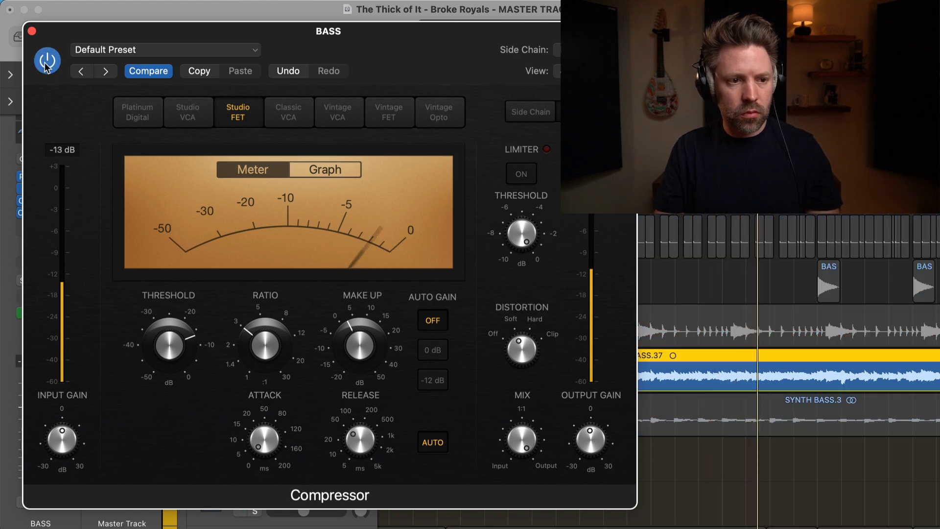
left_click(46, 62)
left_click(47, 63)
key("ctrl+s")
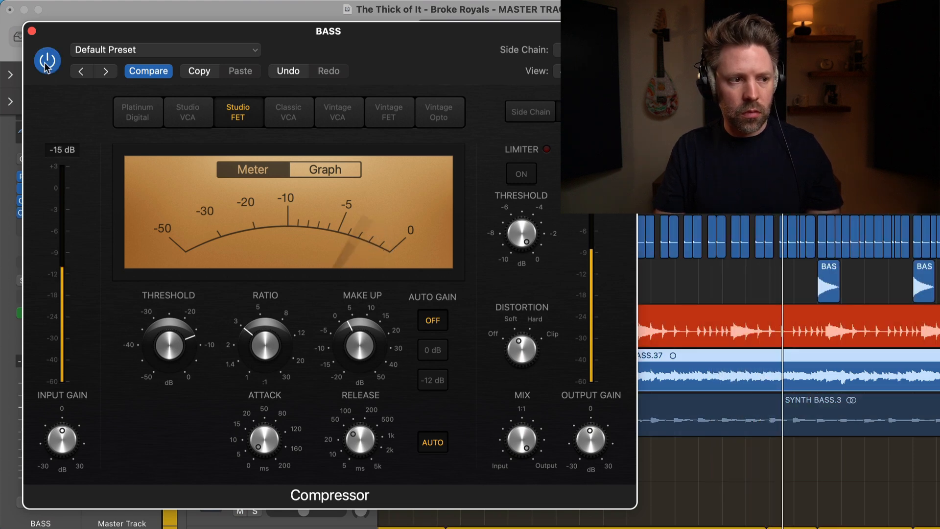
- Raise the BASS track's volume to -8.4 dB and lower its compressor's output gain slightly
left_click_drag(118, 33, 204, 35)
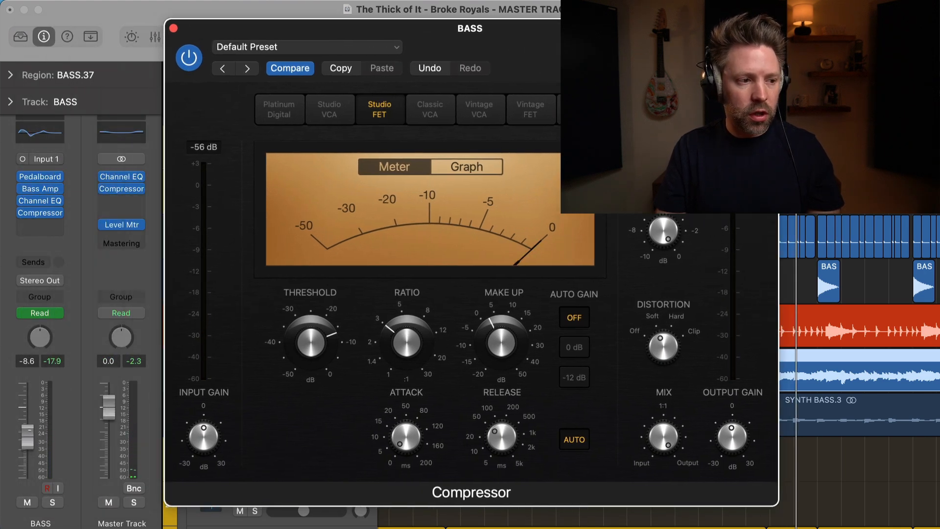
left_click(30, 435)
left_click(731, 443)
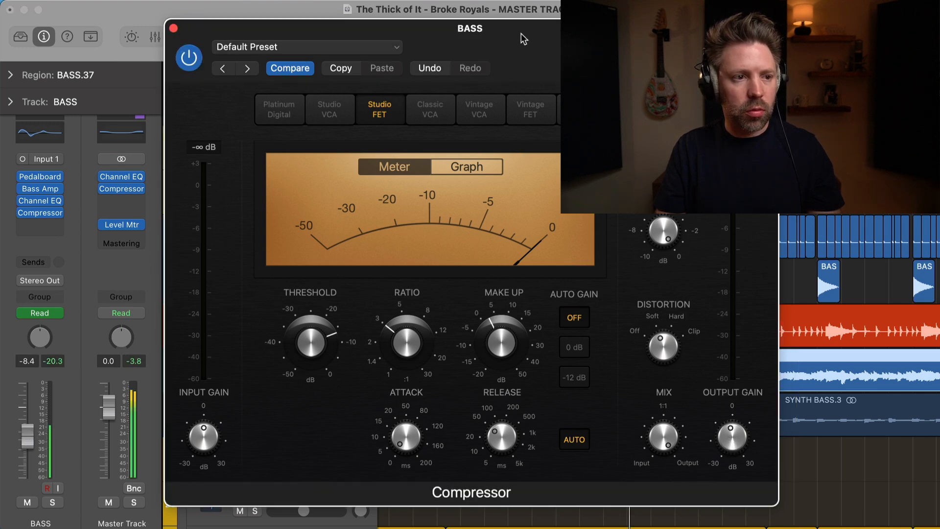
left_click_drag(523, 39, 366, 39)
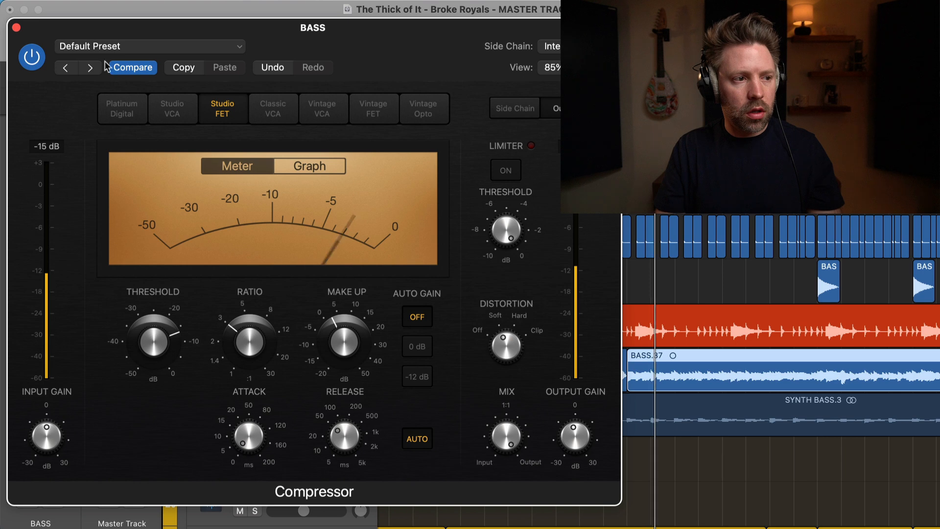
- Play the full mix and repeatedly compare it with the BASS compressor bypassed and active
left_click(32, 58)
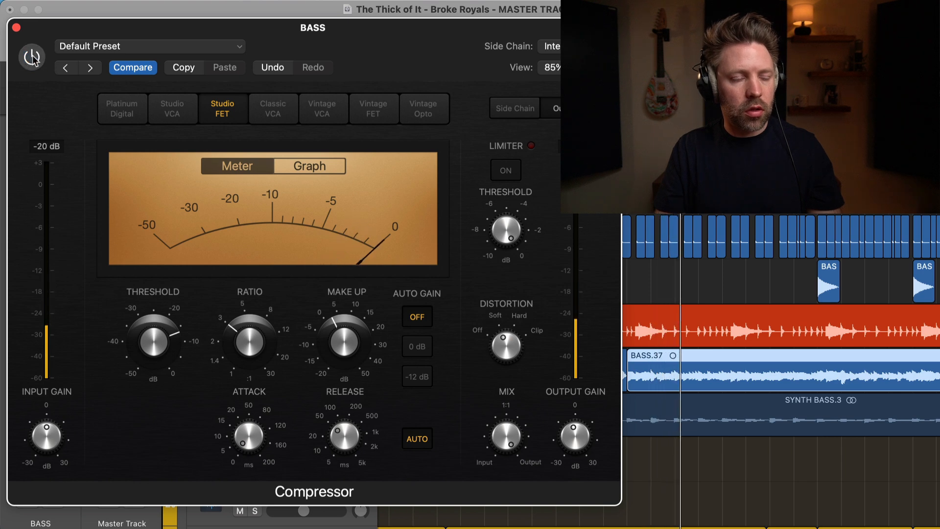
left_click(32, 57)
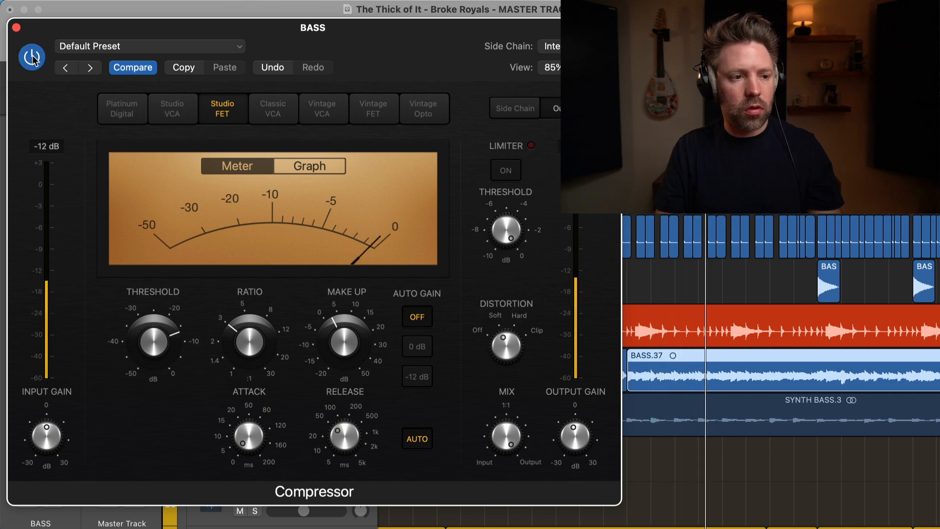
left_click(32, 58)
left_click(32, 57)
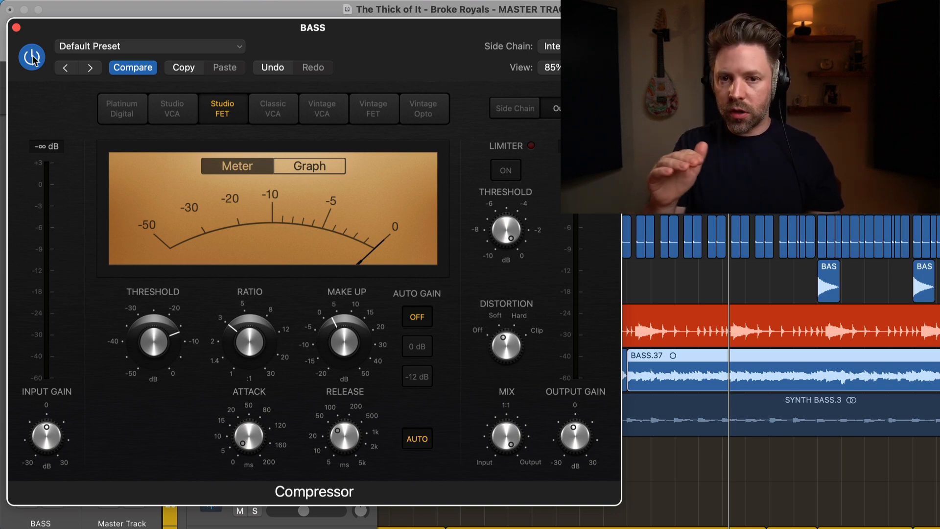
key("space")
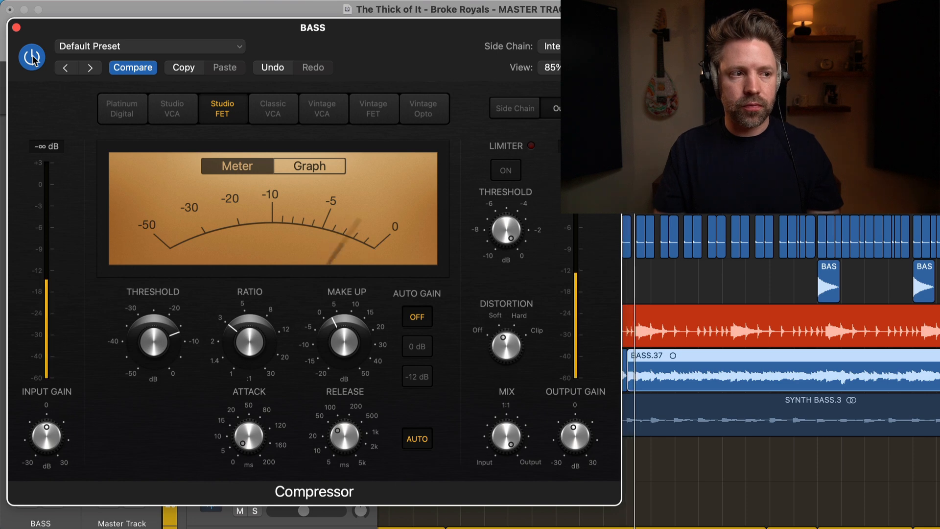
left_click(33, 58)
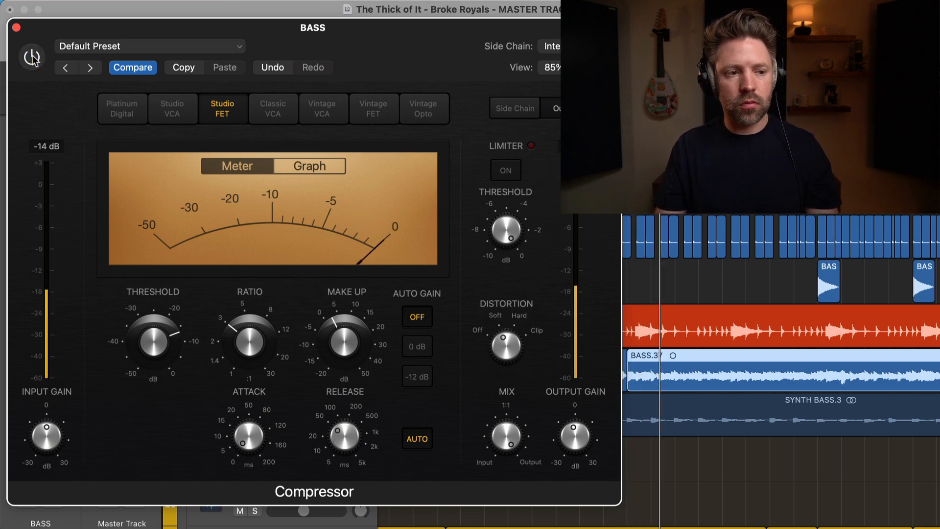
left_click(32, 58)
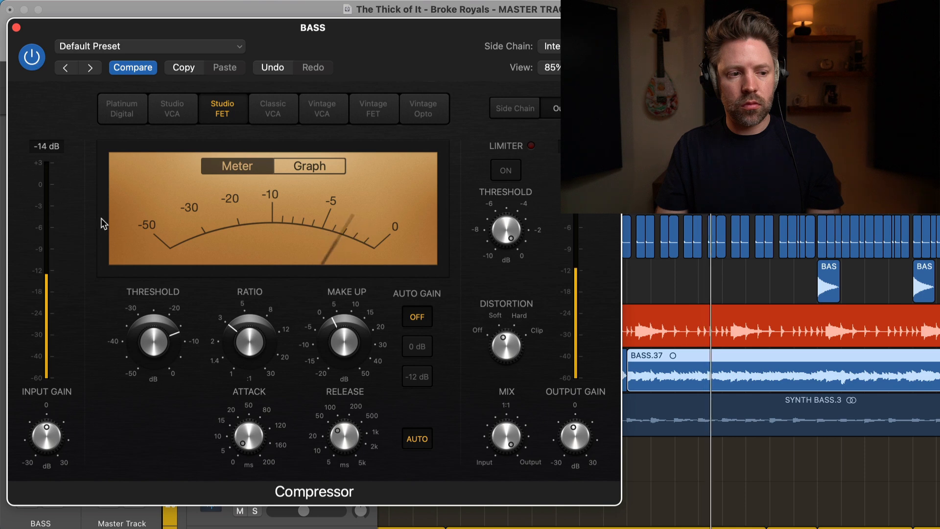
- Solo the bass, set its compressor's attack to 9.5 ms and lower the threshold to -20.0 dB
mouse_move(250, 446)
key("s")
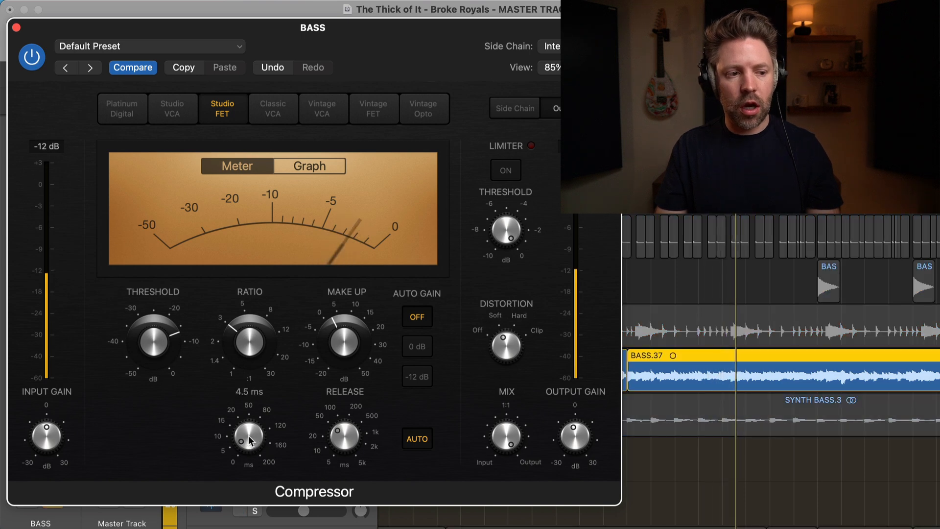
left_click_drag(250, 441, 249, 429)
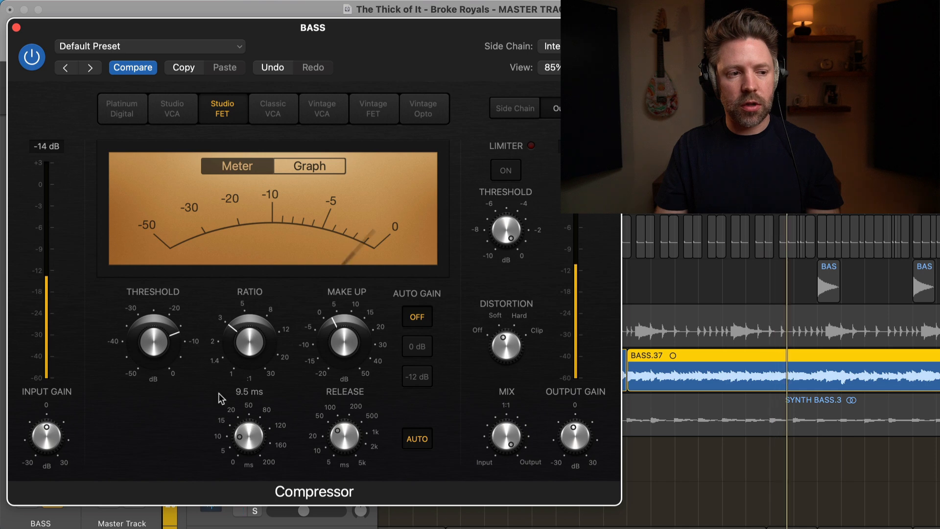
left_click_drag(146, 345, 146, 371)
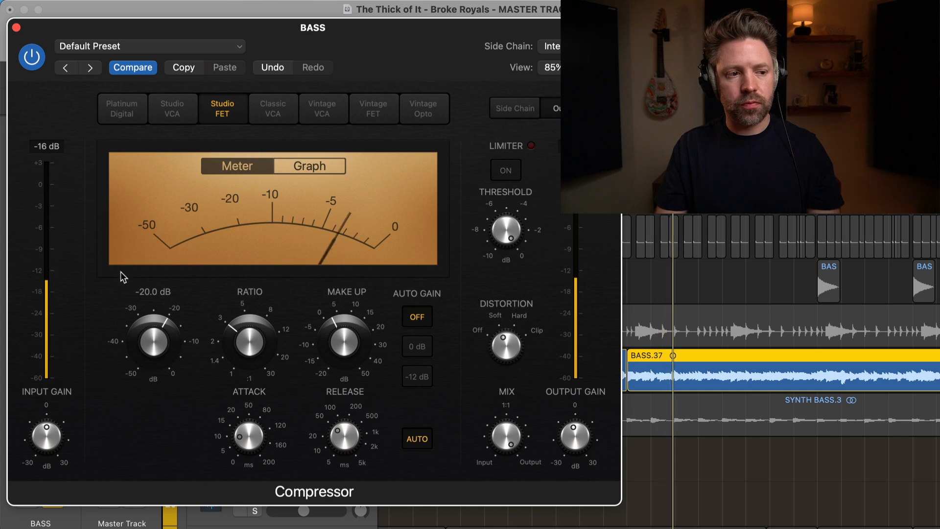
- Trim the BASS compressor's attack to 9.0 ms and compare it bypassed and active, soloed and in the full mix
left_click(35, 58)
left_click(37, 61)
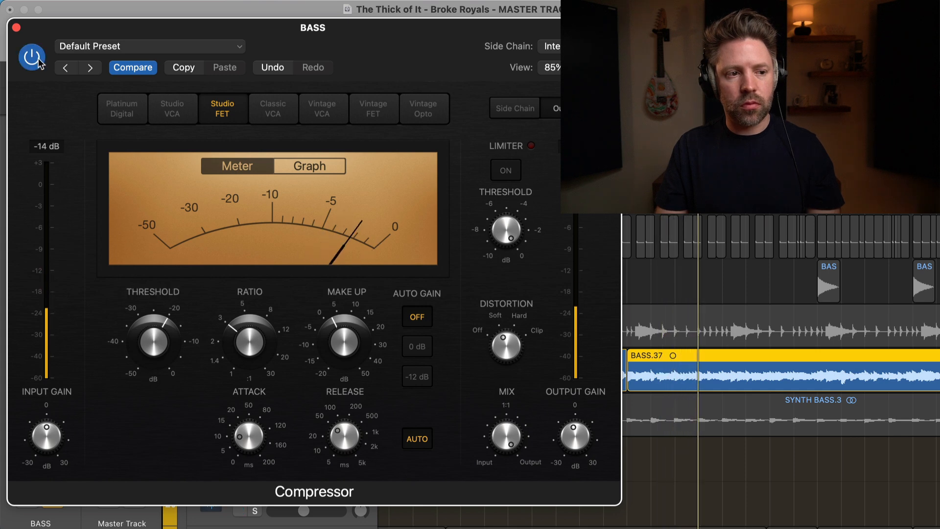
mouse_move(239, 439)
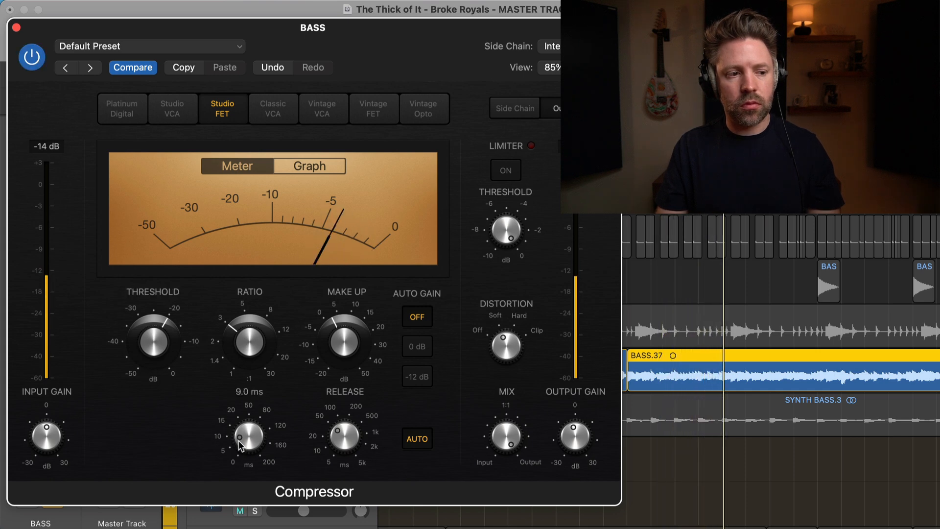
left_click(30, 60)
left_click(31, 61)
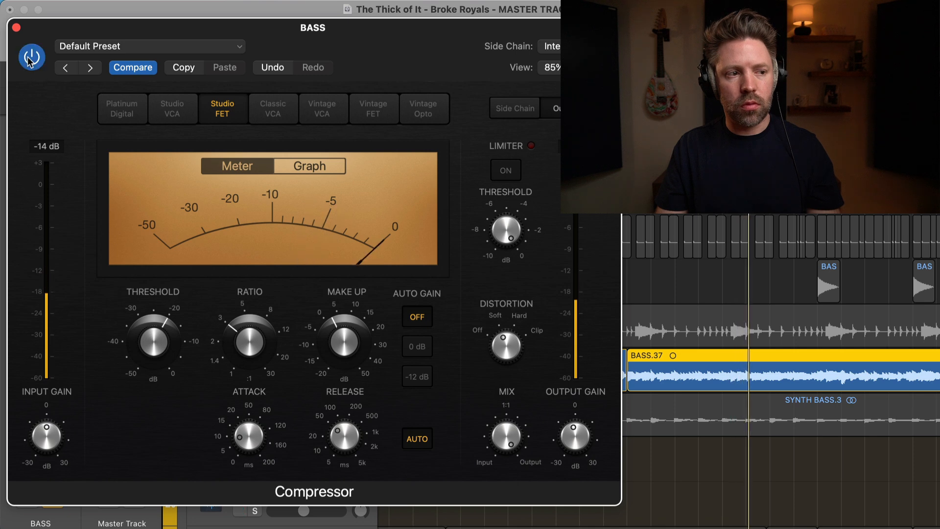
key("s")
left_click(30, 59)
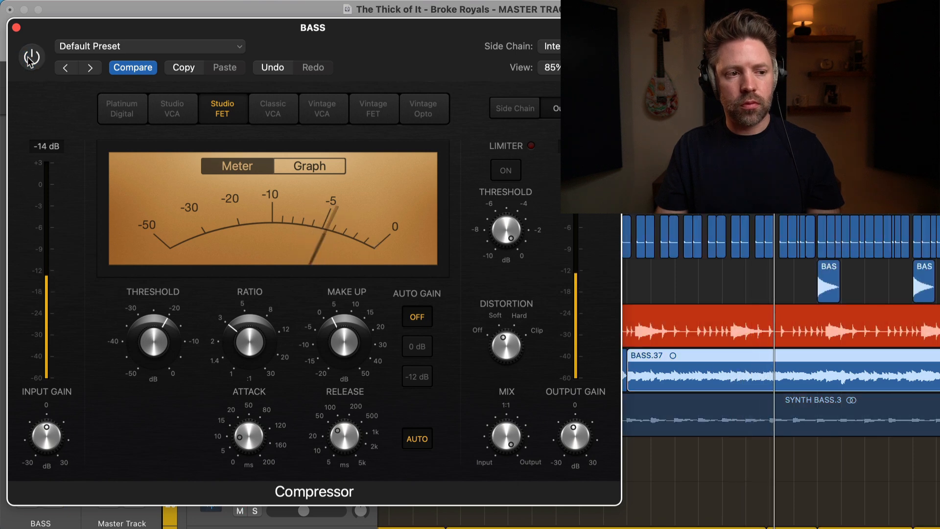
left_click(30, 60)
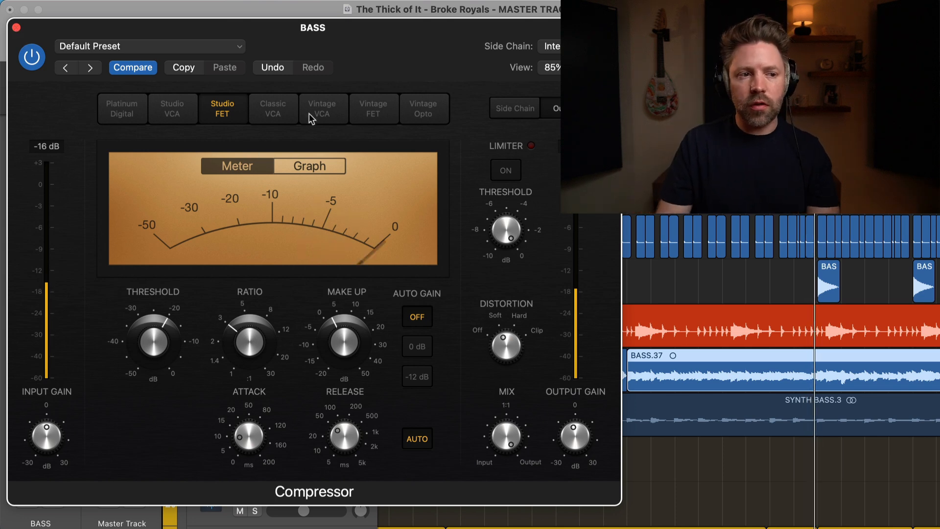
- Close the BASS compressor and turn off cycle playback
left_click(13, 26)
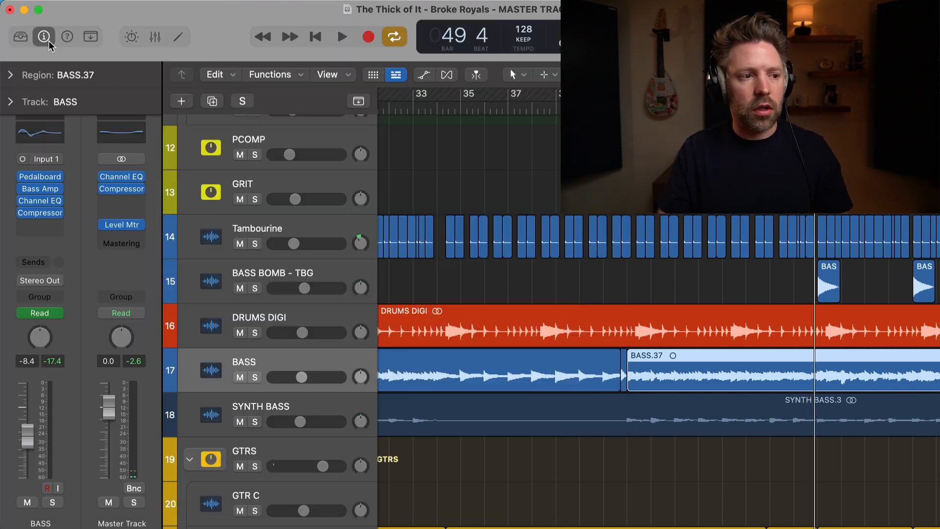
scroll(445, 265, "right", 3)
scroll(445, 264, "down", 2)
scroll(449, 266, "down", 3)
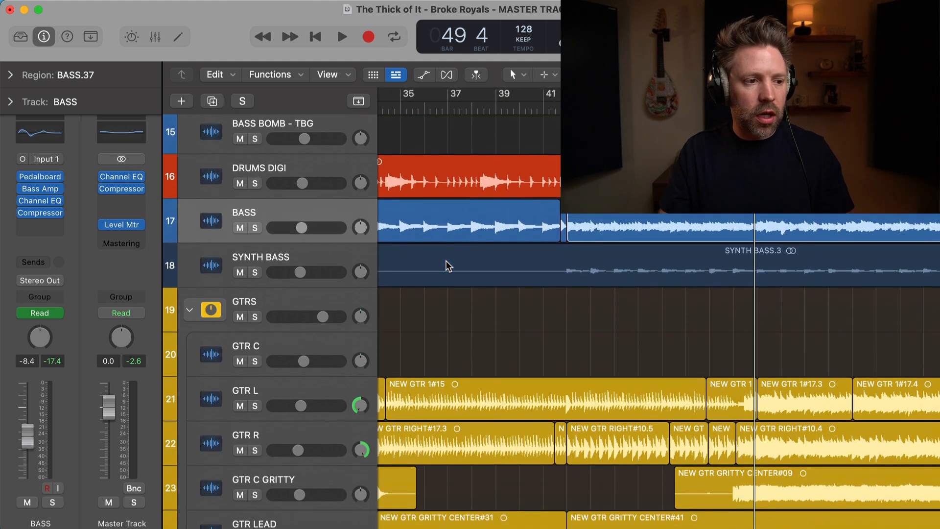
- Insert a Dual Mono Compressor after the Channel EQ on the GTRS track, keeping its window clear of the guitar regions
left_click(305, 294)
scroll(580, 374, "down", 1)
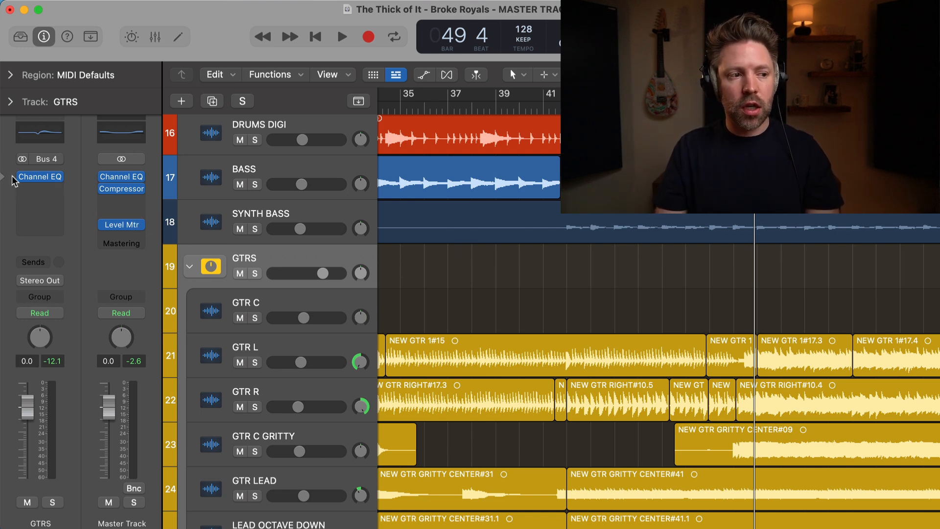
left_click(22, 189)
mouse_move(55, 234)
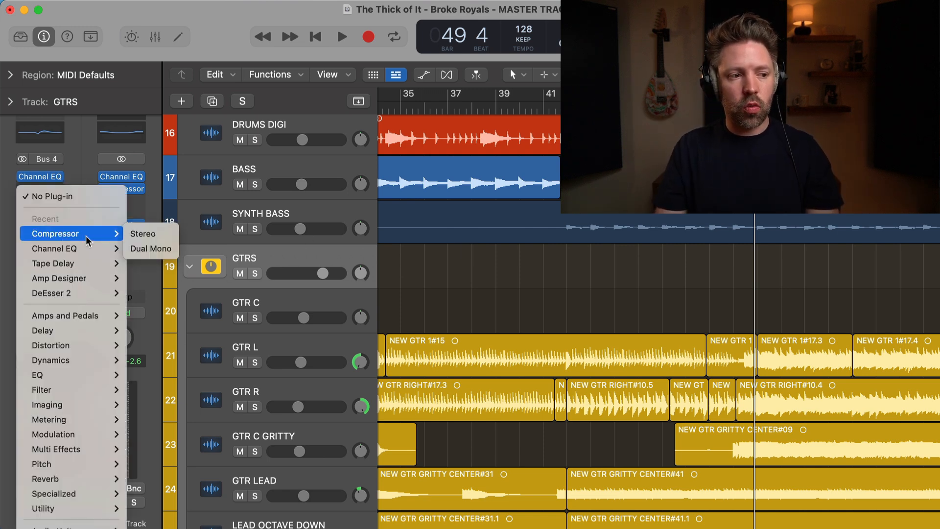
left_click(145, 250)
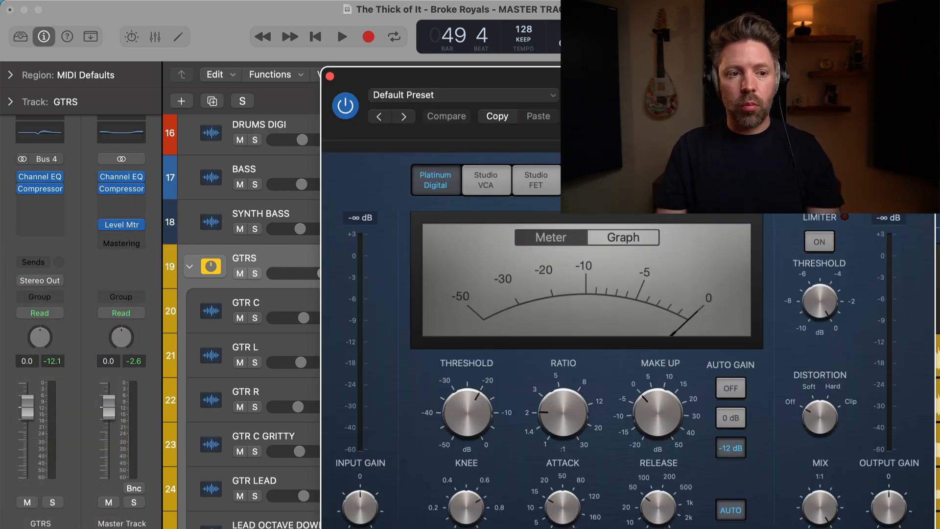
left_click_drag(675, 79, 354, 26)
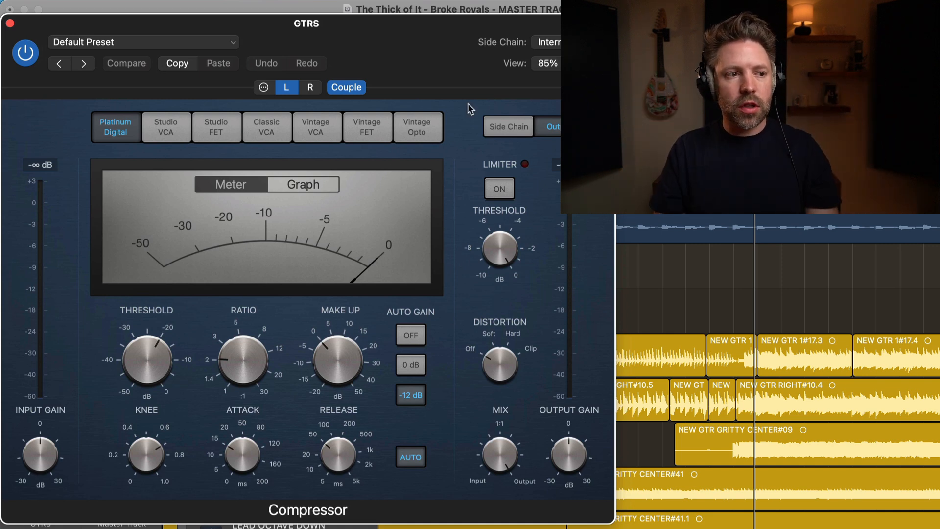
left_click_drag(414, 25, 438, 25)
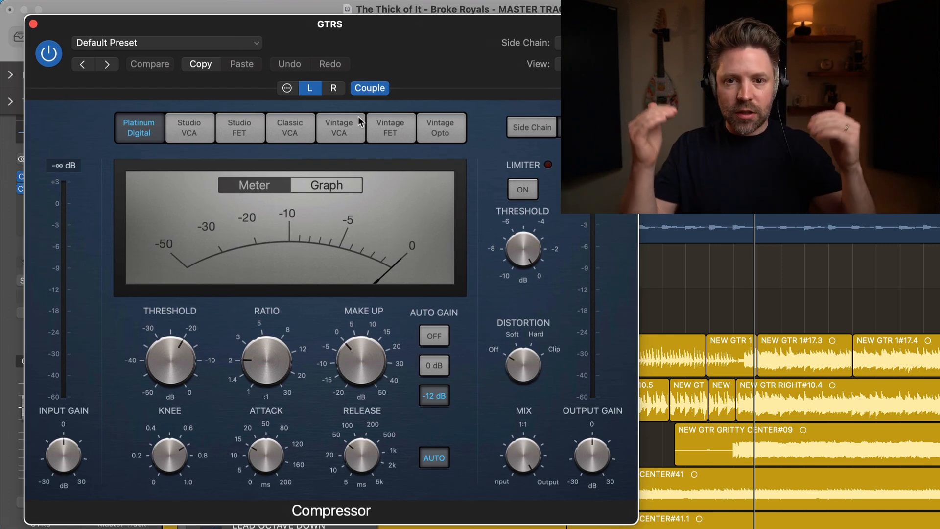
key("i")
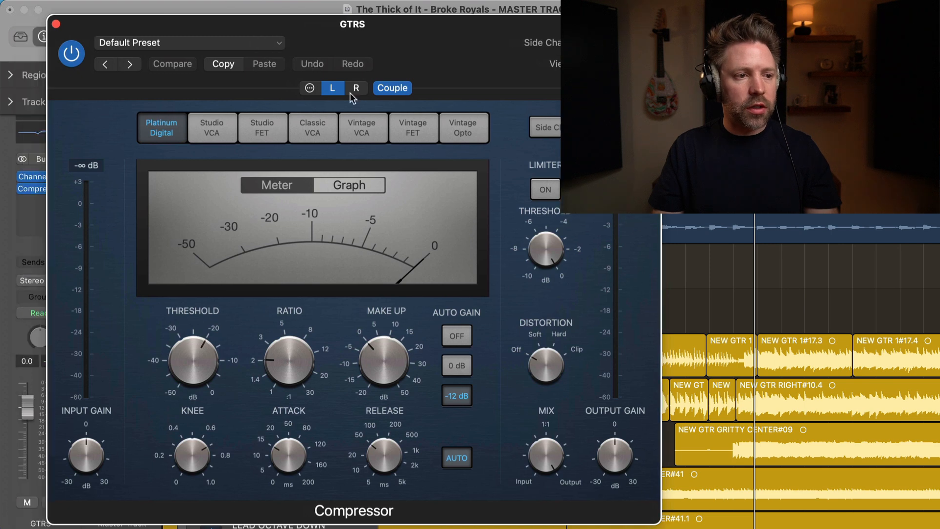
- Turn off auto gain on the GTRS compressor, switch it to the Studio FET model and adjust its attack during playback
left_click(465, 334)
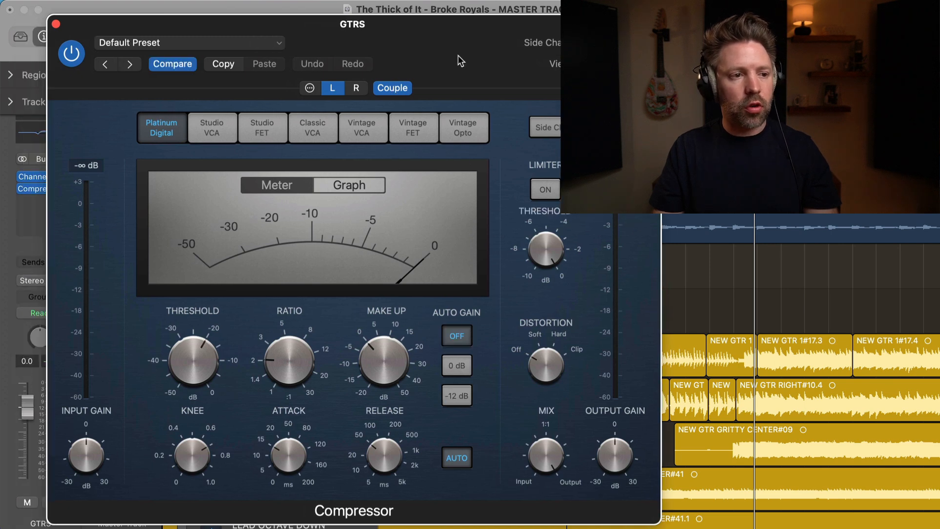
key("i")
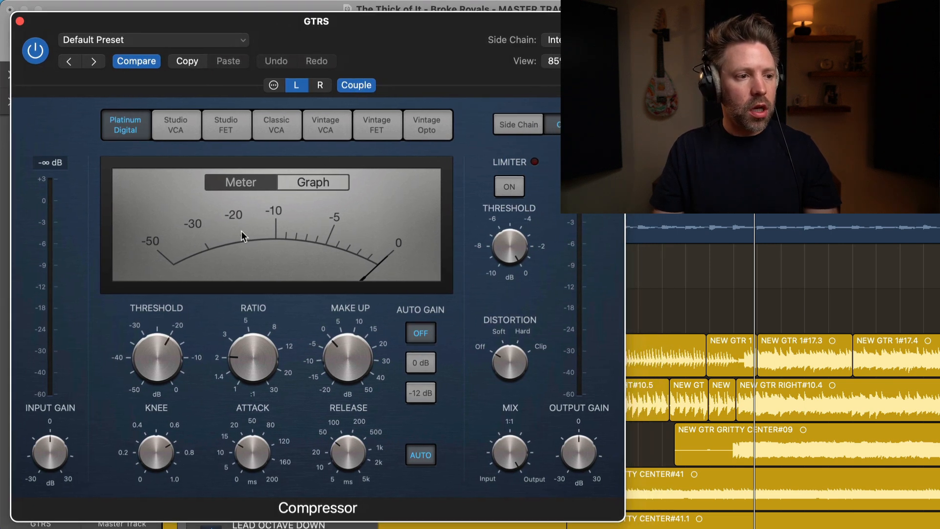
left_click(226, 126)
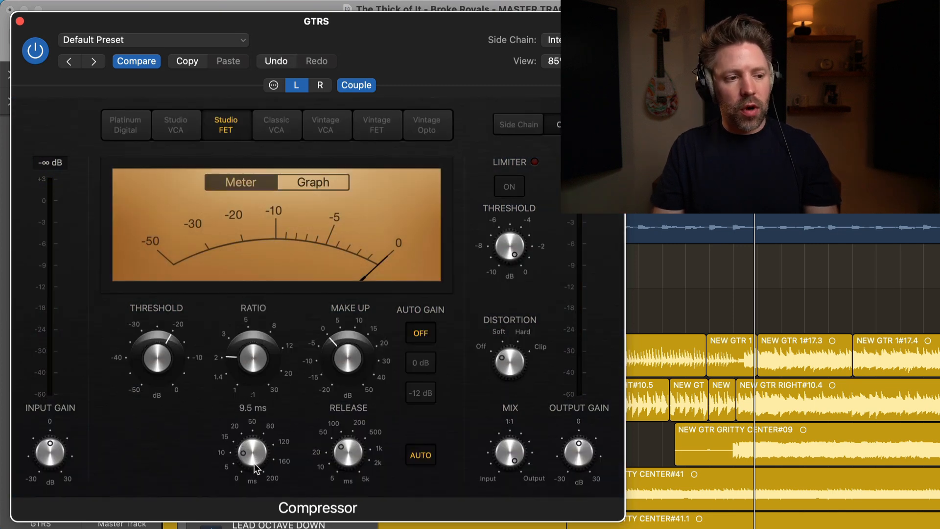
left_click_drag(254, 467, 254, 460)
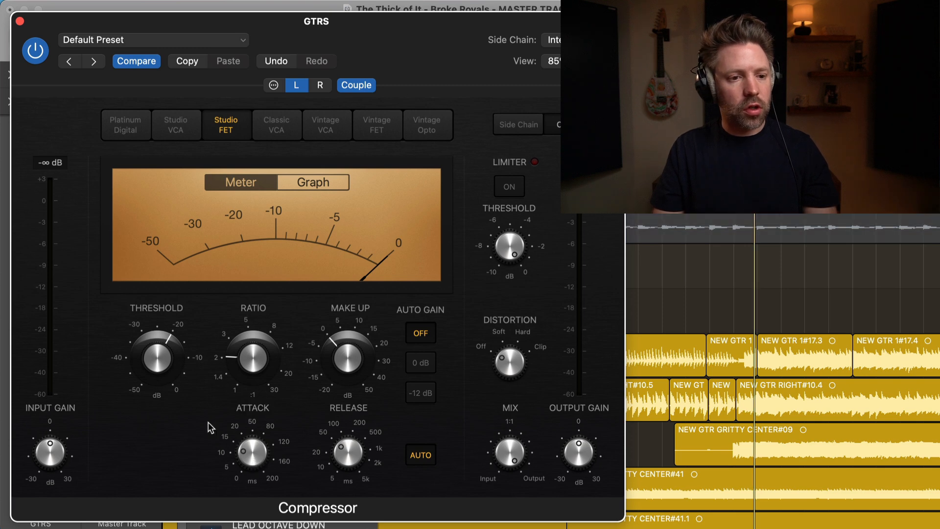
key("space")
key("space")
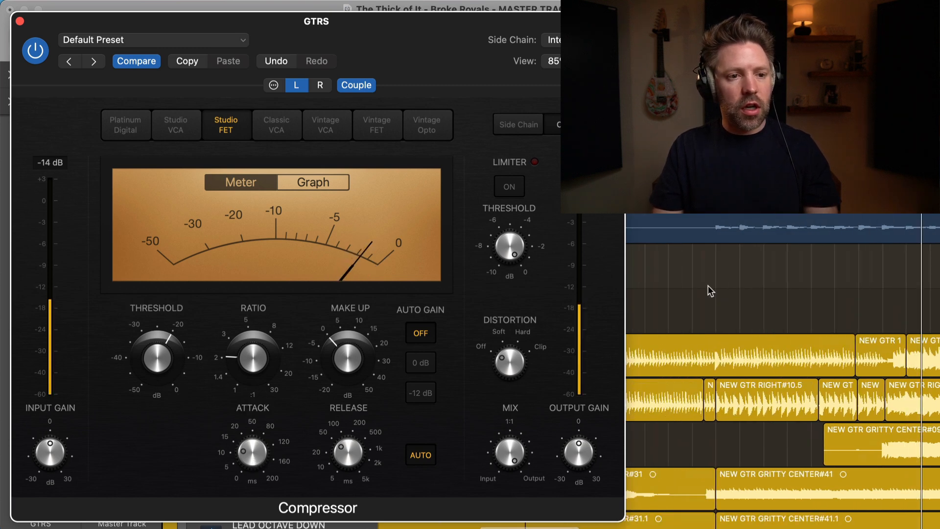
key("space")
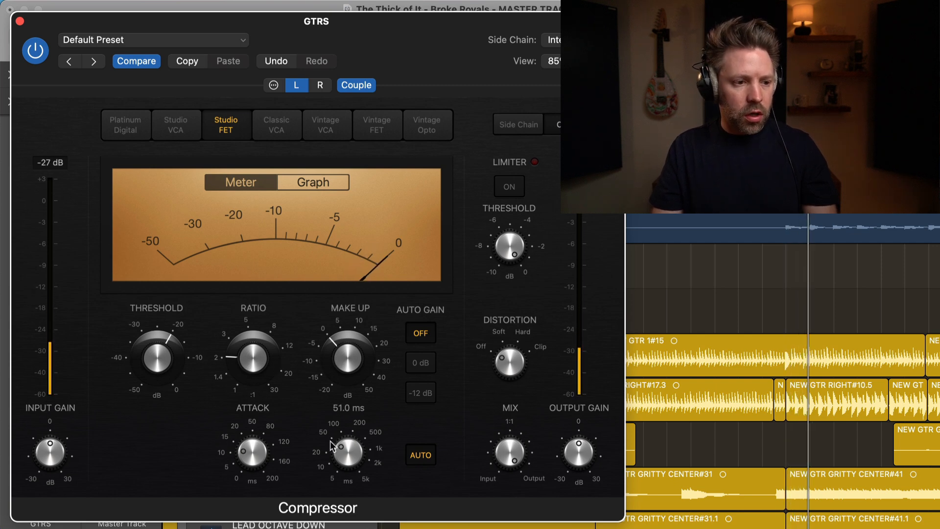
- Lower the GTRS compressor's threshold with an attack of about 11.5 ms, and add slight distortion with a small output gain cut
left_click_drag(160, 368, 160, 380)
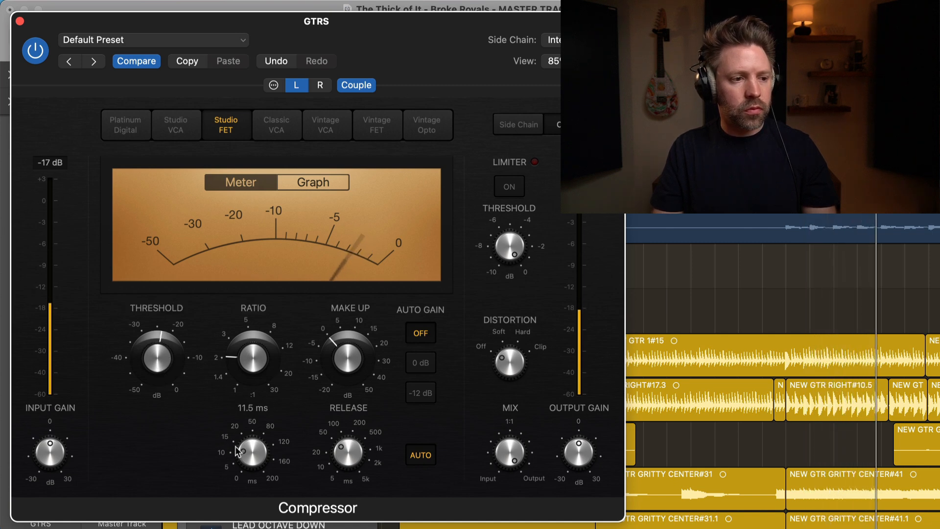
left_click_drag(240, 451, 240, 449)
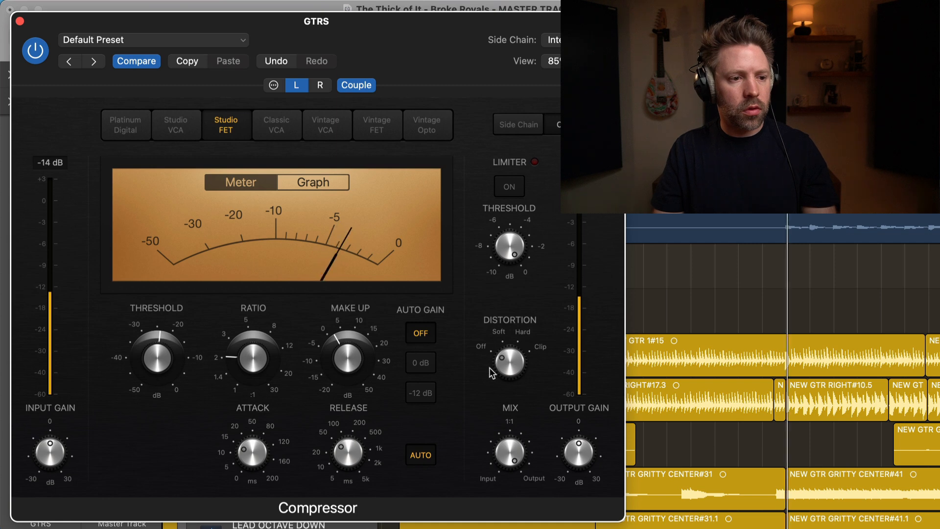
left_click_drag(503, 360, 506, 351)
left_click_drag(577, 455, 578, 461)
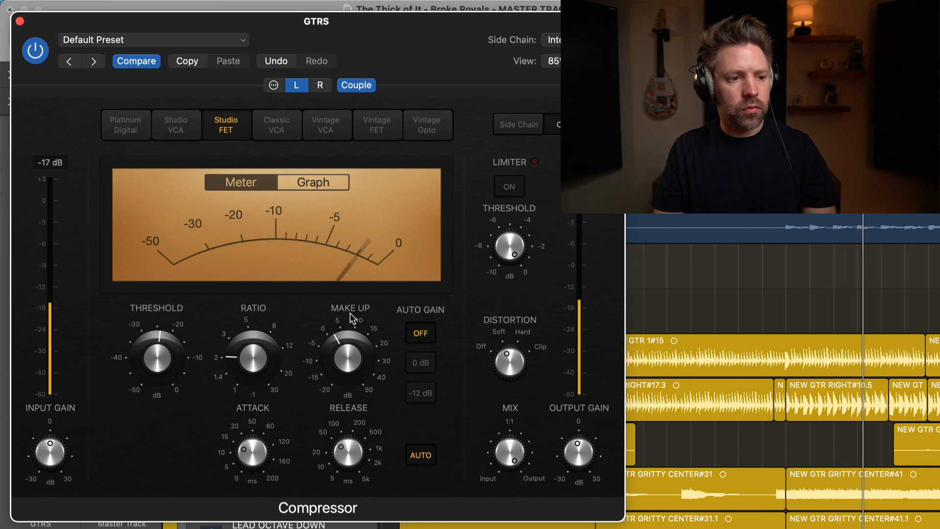
- Compare the guitar group with the GTRS compressor bypassed and active, leaving the compressor on
left_click(41, 52)
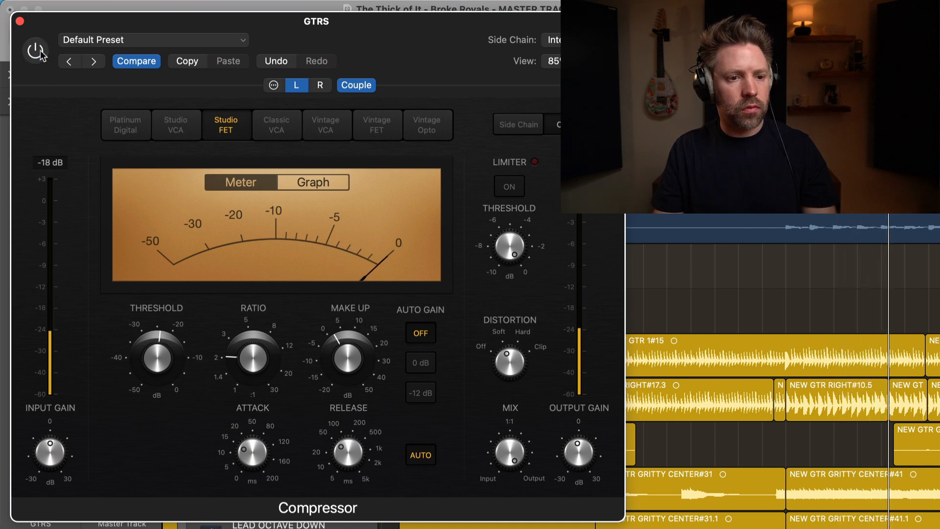
left_click(42, 55)
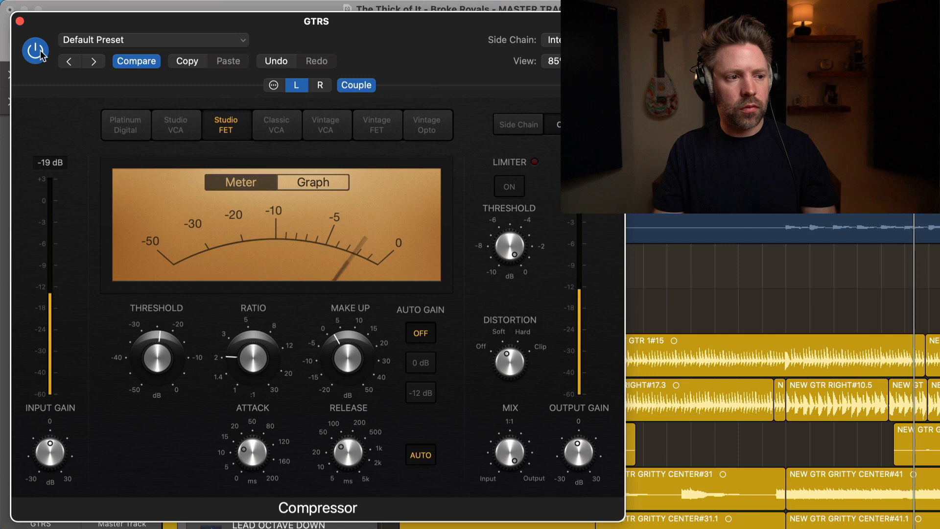
left_click(42, 54)
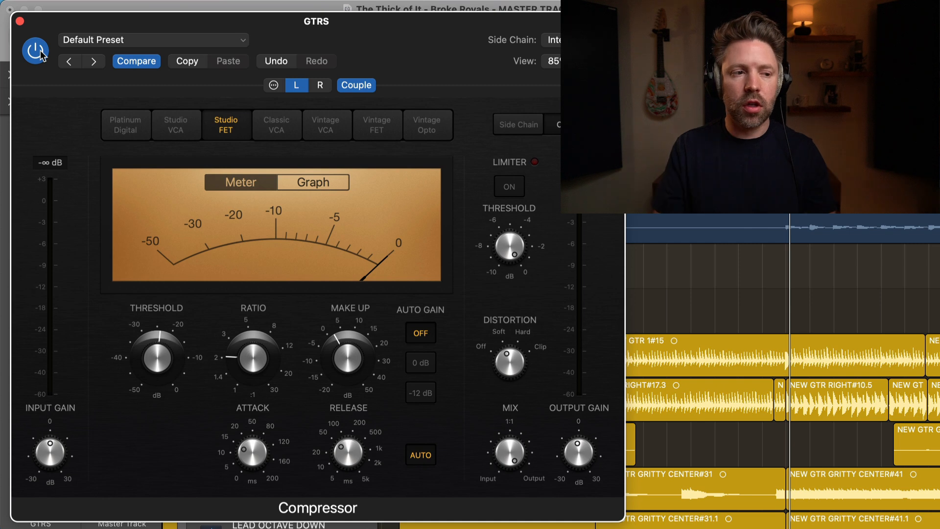
key("space")
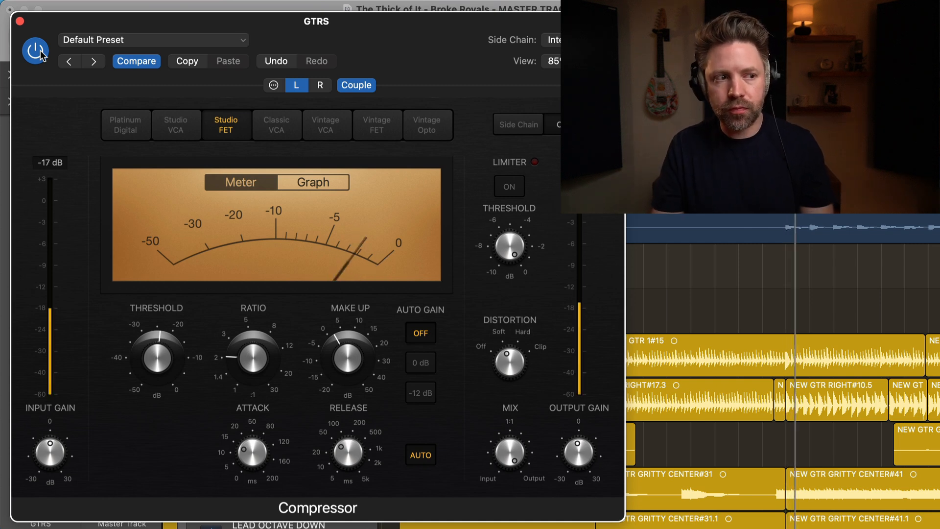
left_click(41, 53)
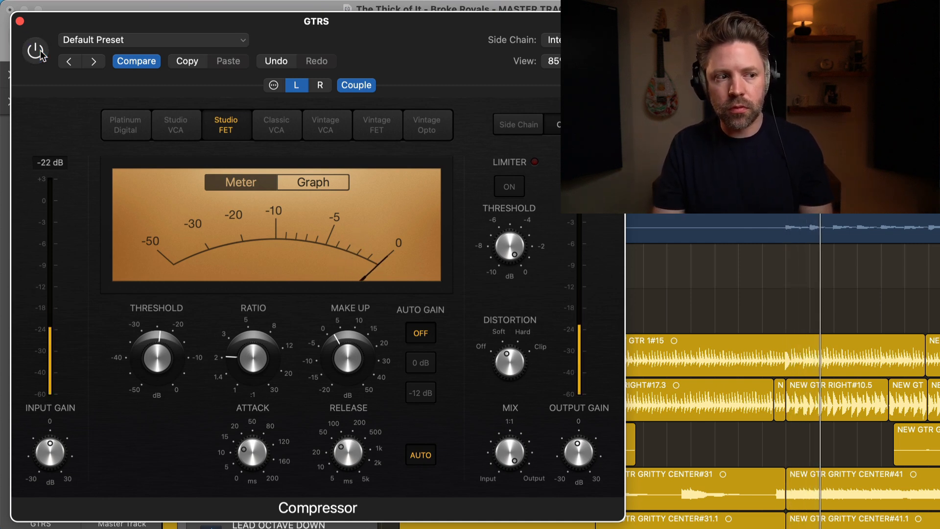
left_click(41, 54)
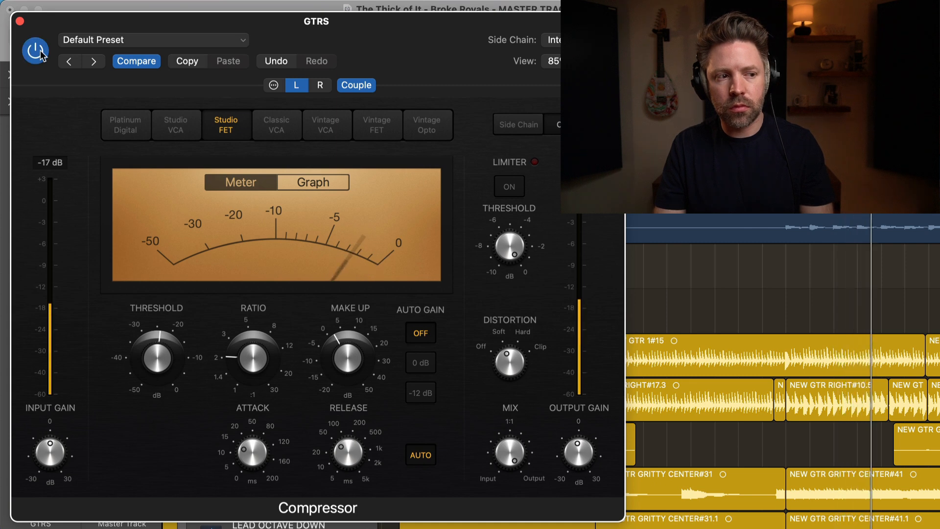
left_click(42, 54)
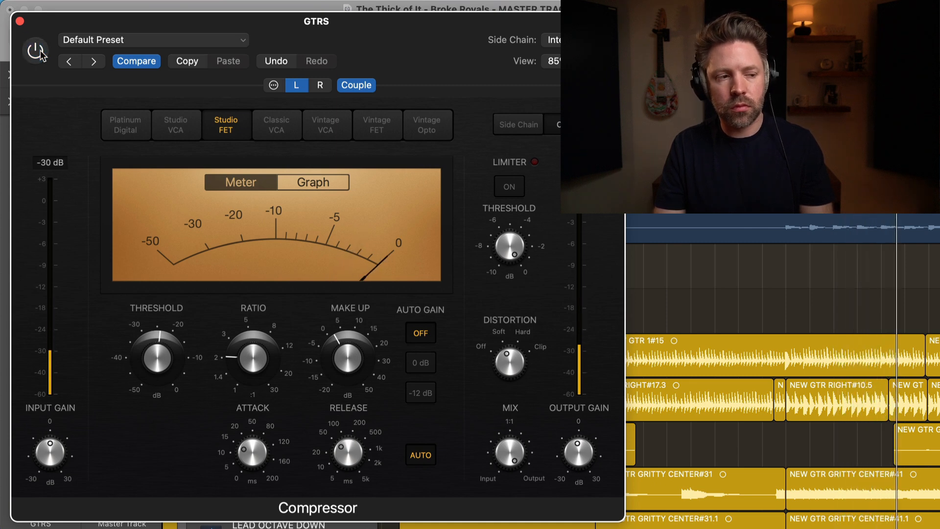
left_click(42, 54)
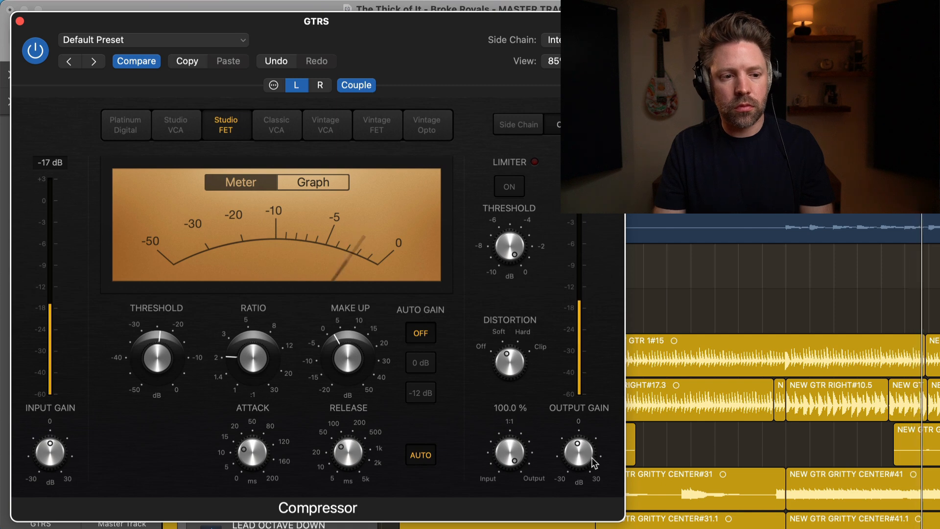
mouse_move(578, 458)
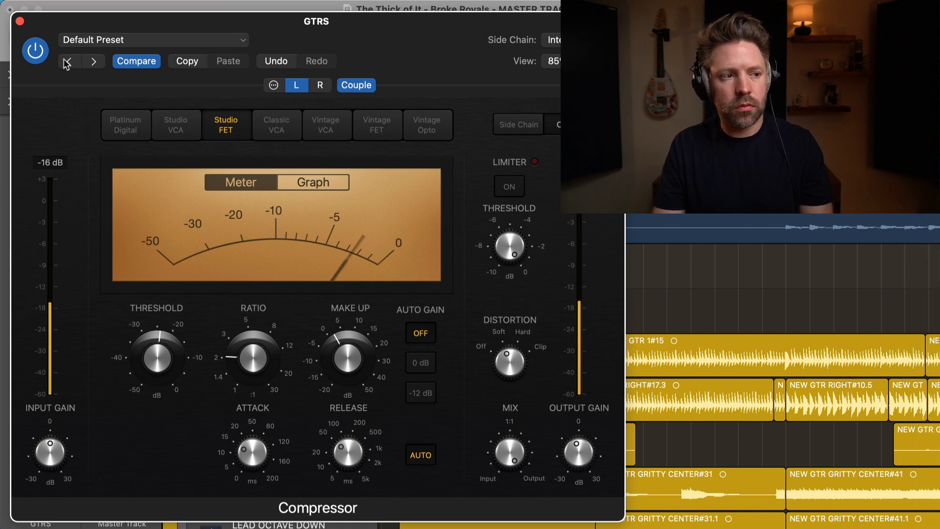
left_click(35, 51)
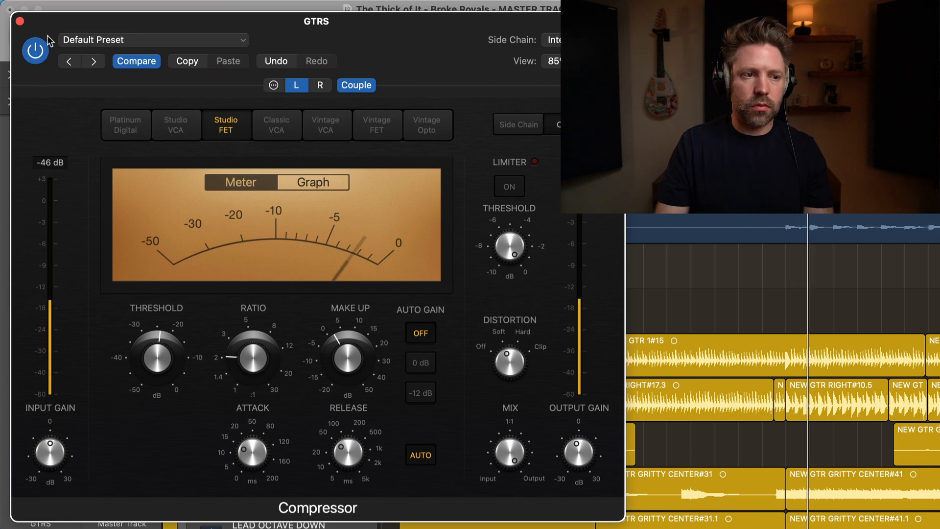
- Close the GTRS compressor, turn off cycle playback and place the playhead at bar 49, just before the piano entry
left_click(20, 21)
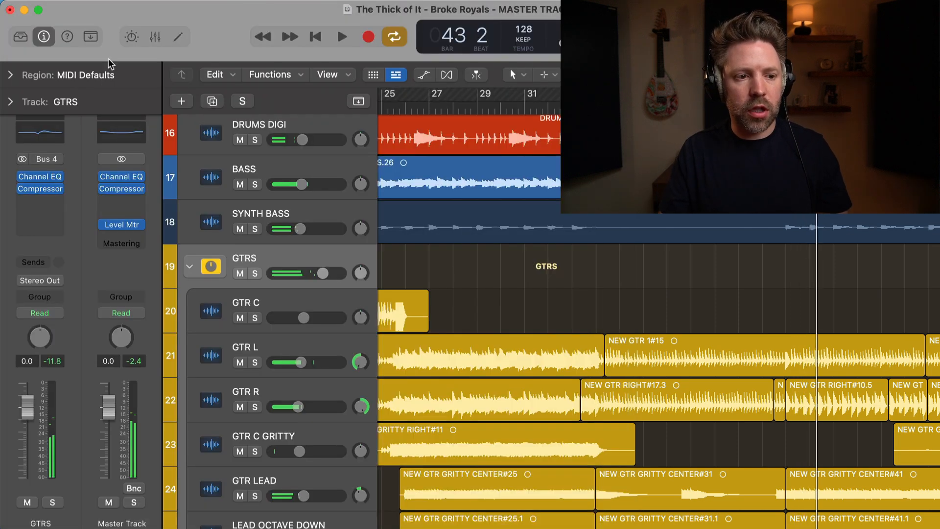
scroll(474, 266, "down", 3)
scroll(485, 263, "down", 12)
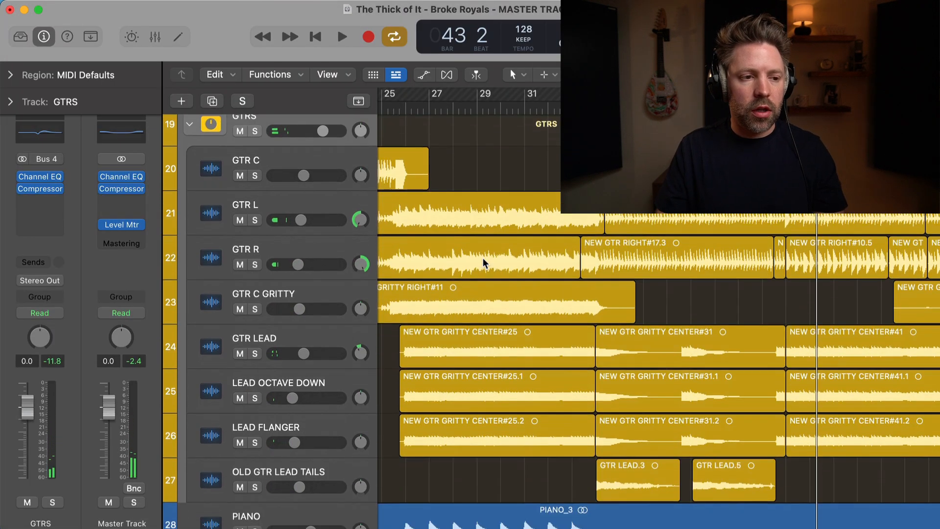
scroll(484, 263, "down", 3)
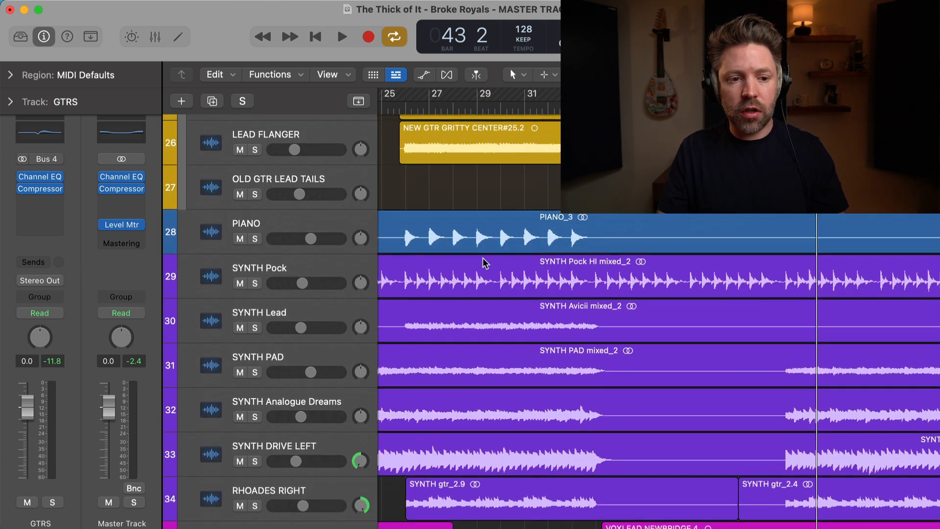
scroll(483, 266, "right", 6)
key("c")
left_click(715, 108)
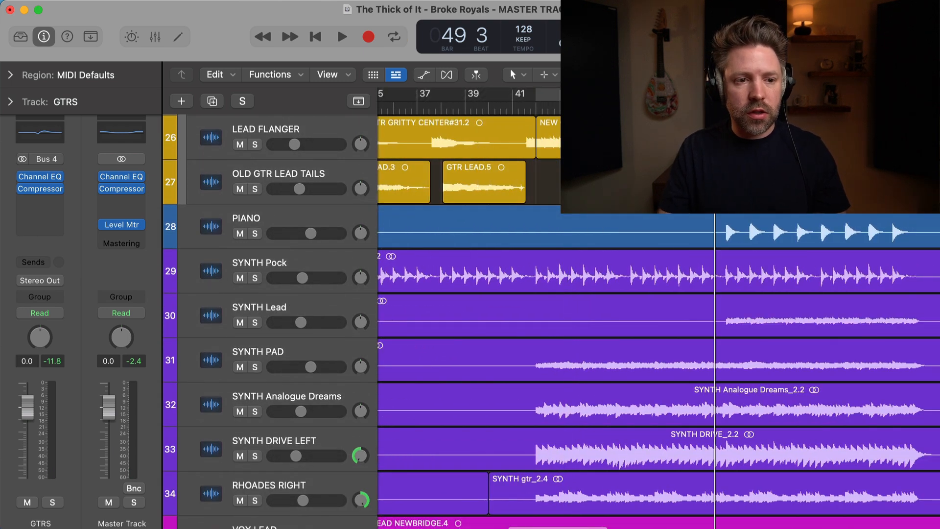
- Select the PIANO track and audition it soloed and in the full mix
left_click(336, 226)
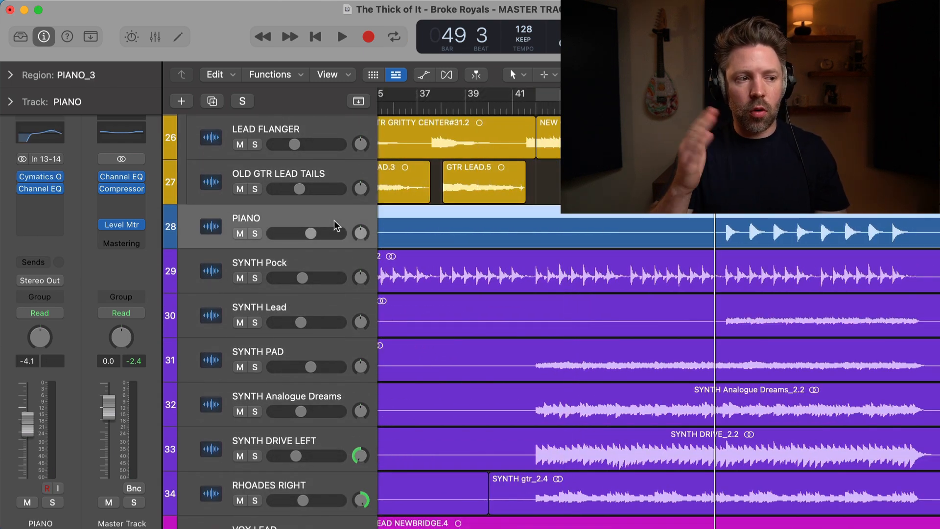
key("space")
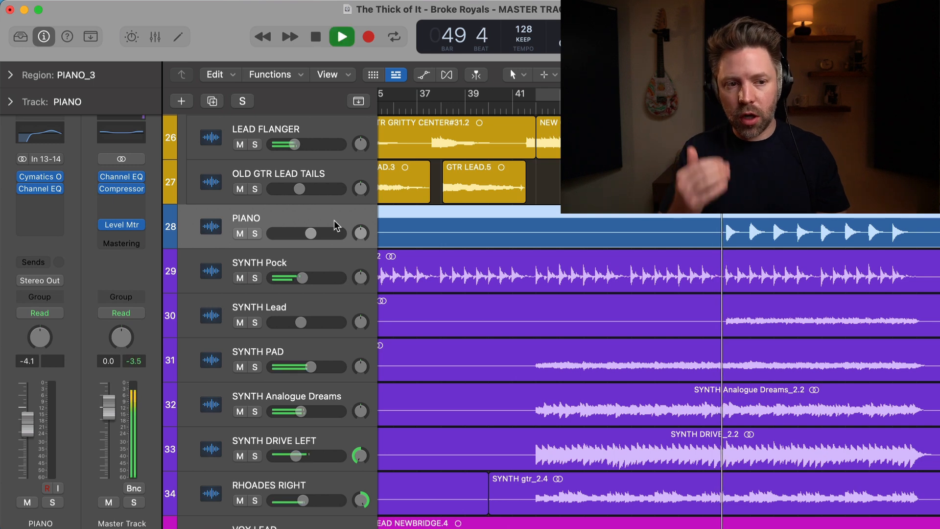
scroll(530, 248, "right", 2)
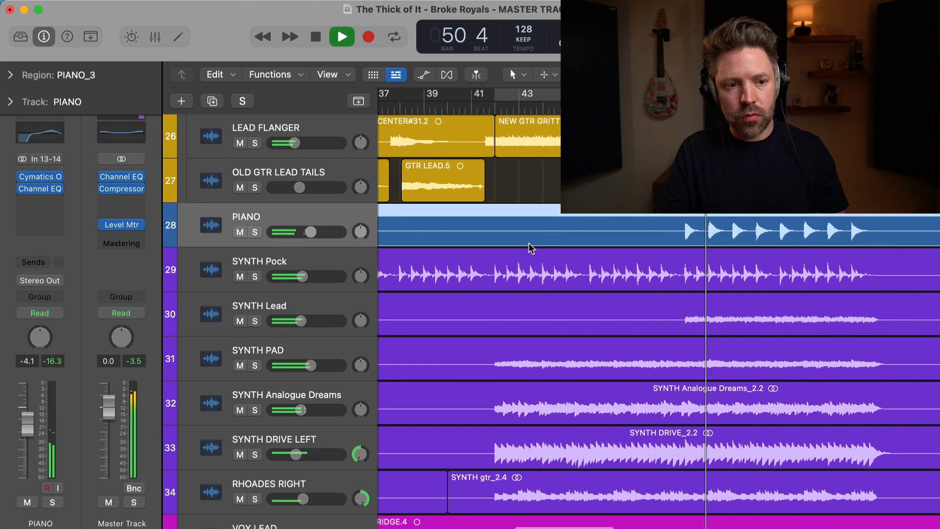
key("s")
scroll(483, 264, "right", 1)
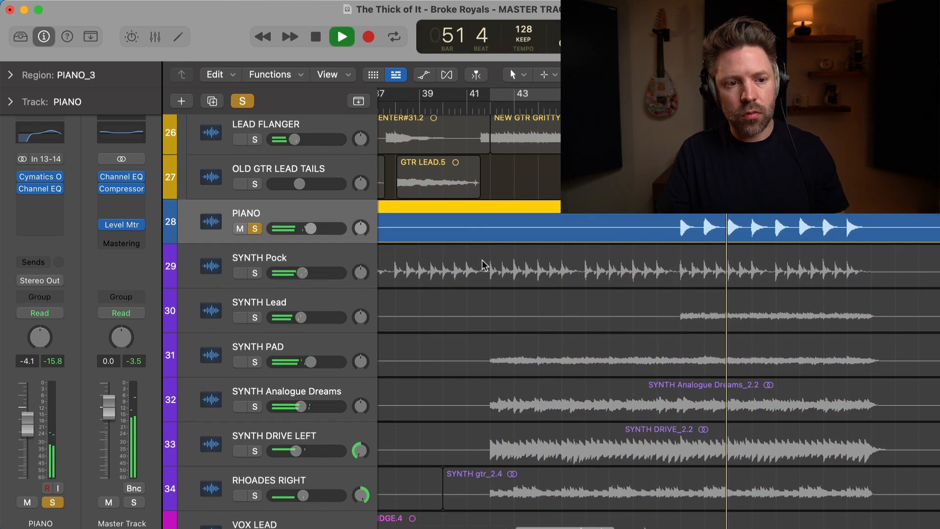
key("s")
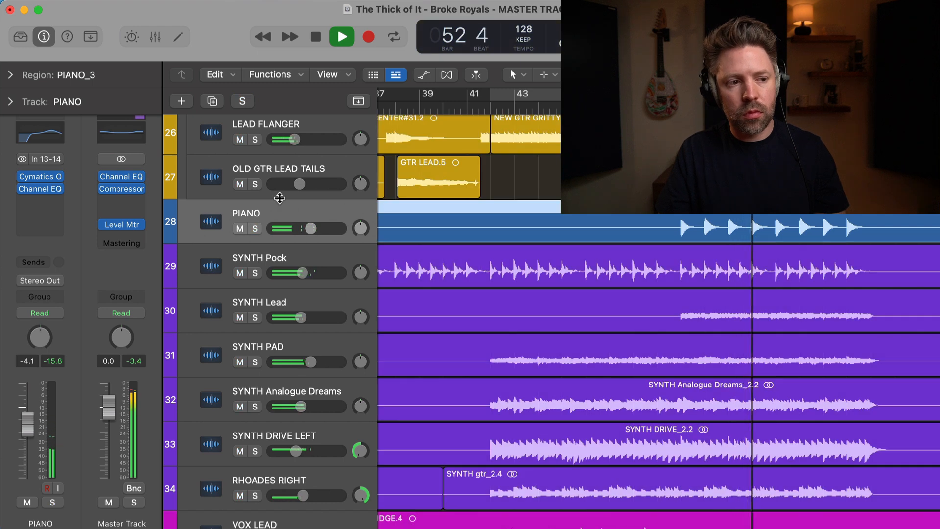
- Insert a stereo Compressor after the Channel EQ on the PIANO track and switch it to the Vintage Opto model
left_click(43, 202)
mouse_move(76, 246)
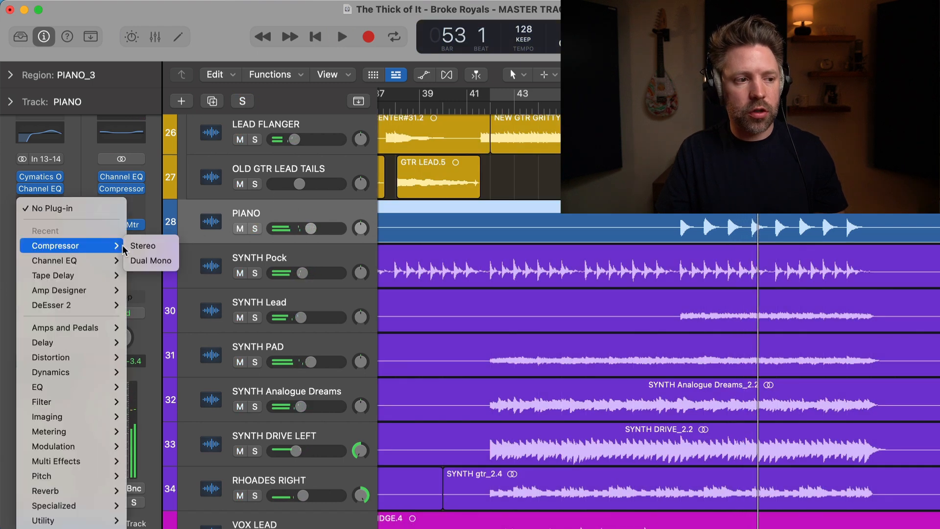
left_click(140, 246)
left_click_drag(632, 122, 336, 64)
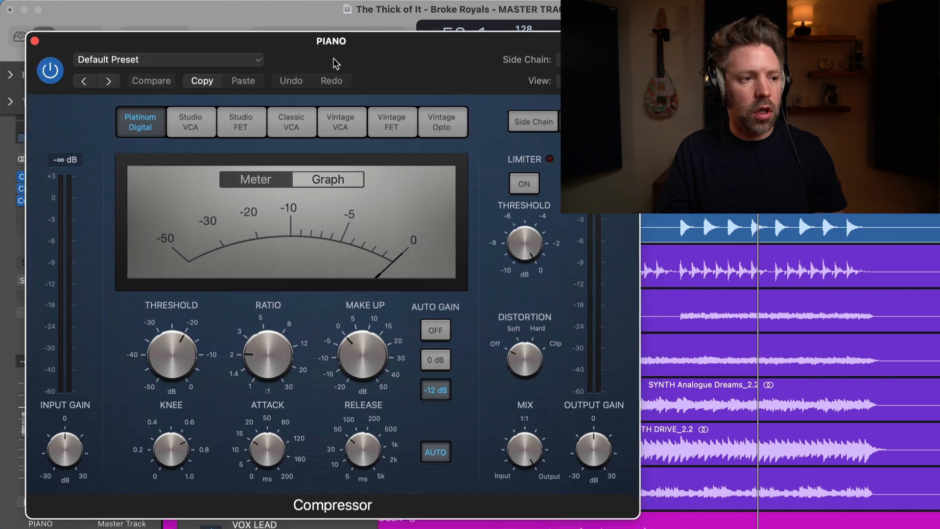
left_click(443, 123)
- While playing from the piano entry, set the PIANO compressor to a ratio of about 3:1, auto gain off and threshold -24.5 dB
left_click(680, 105)
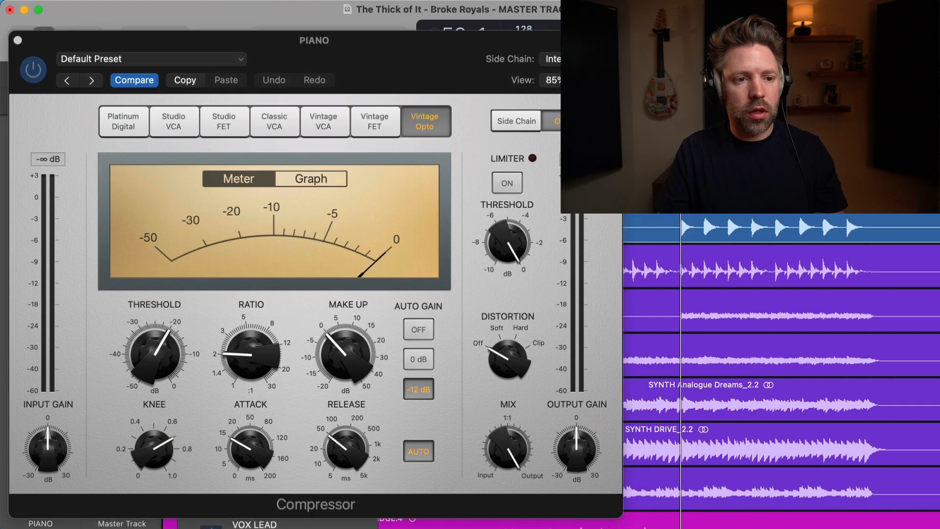
key("space")
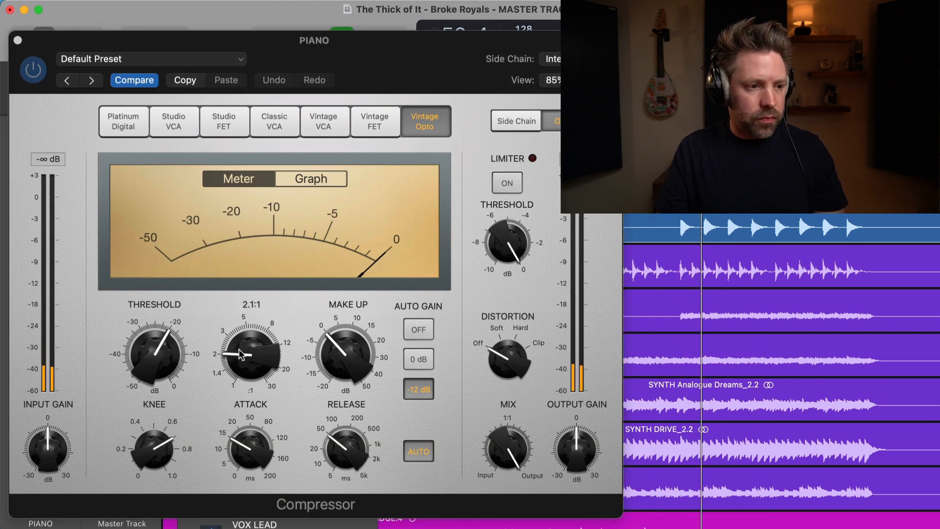
left_click_drag(226, 351, 226, 338)
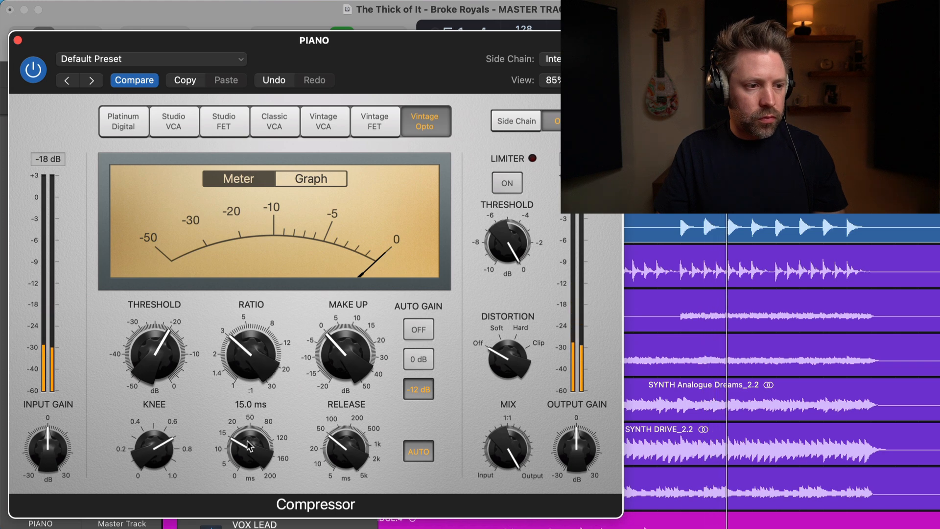
left_click(418, 331)
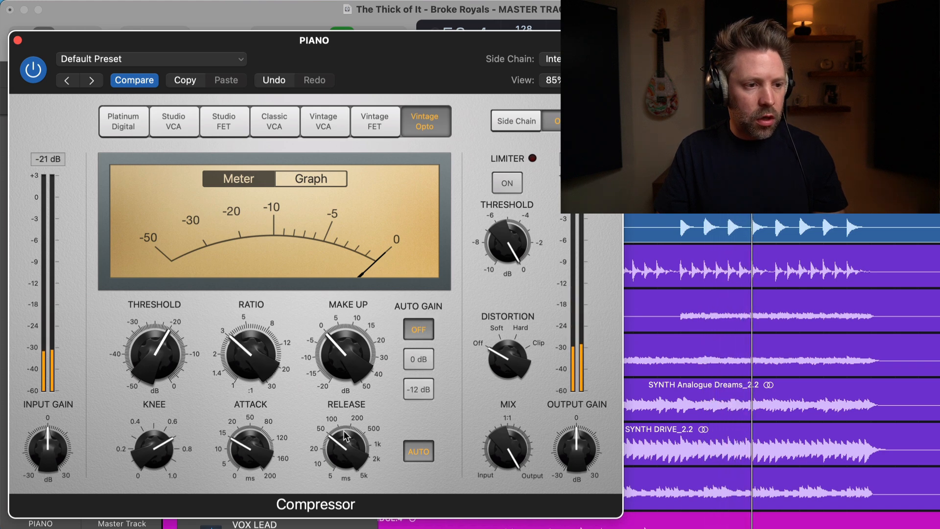
left_click_drag(146, 360, 149, 374)
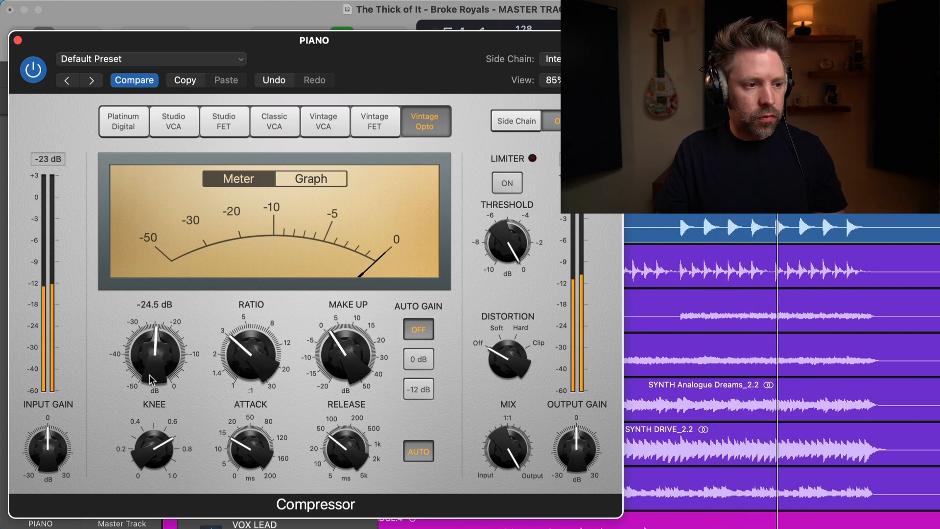
- Lower the PIANO compressor's threshold to -32.5 dB and set its make-up gain to 3.5 dB during playback
left_click_drag(159, 343, 159, 375)
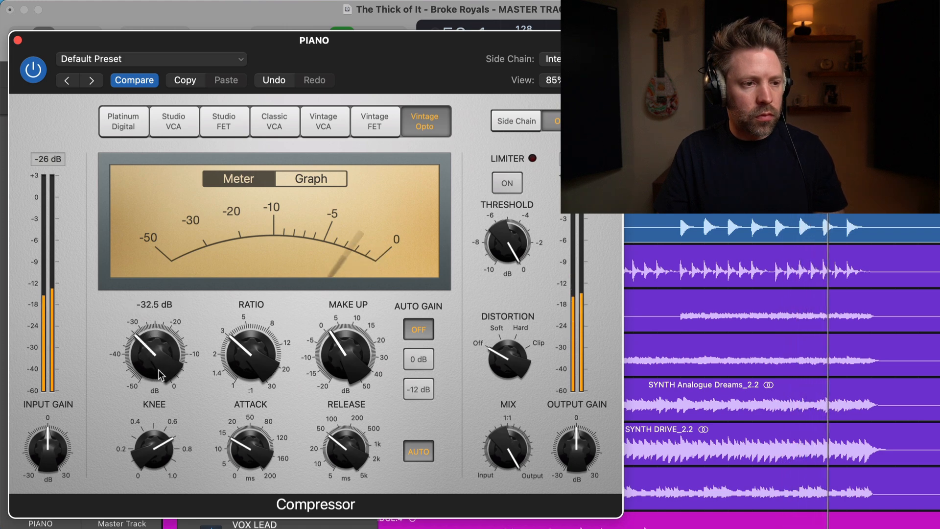
mouse_move(344, 358)
left_mouse_down()
mouse_move(346, 349)
mouse_move(346, 359)
left_mouse_up()
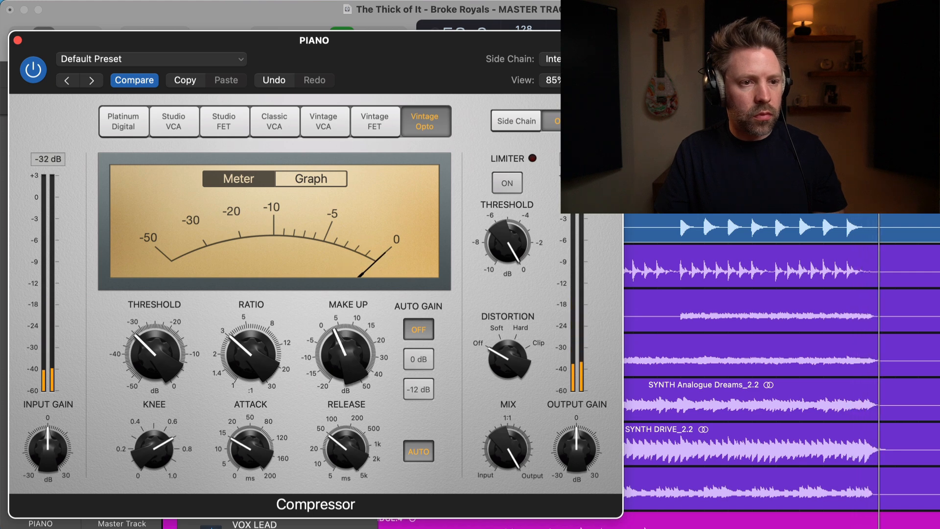
left_click_drag(348, 363, 349, 362)
left_click(348, 361)
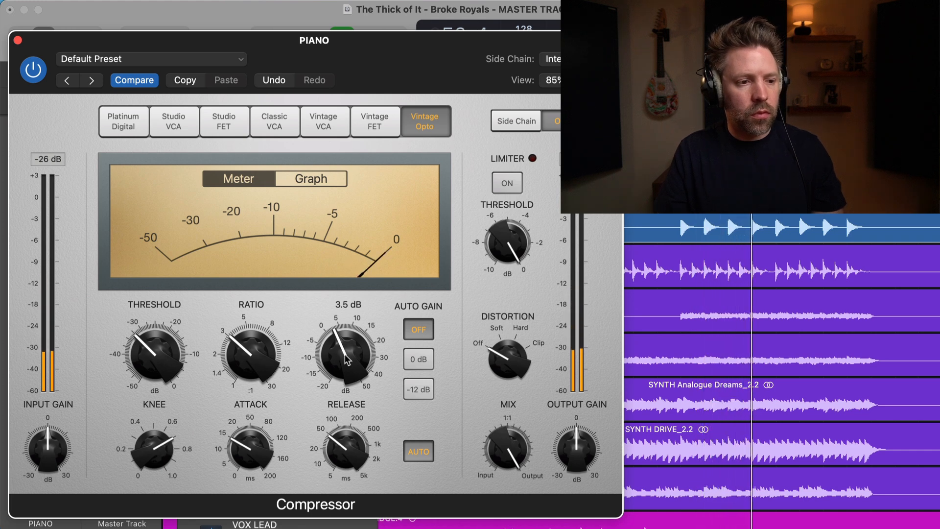
- Compare the piano with its compressor bypassed and engaged, both soloed and in the full mix
left_click(38, 79)
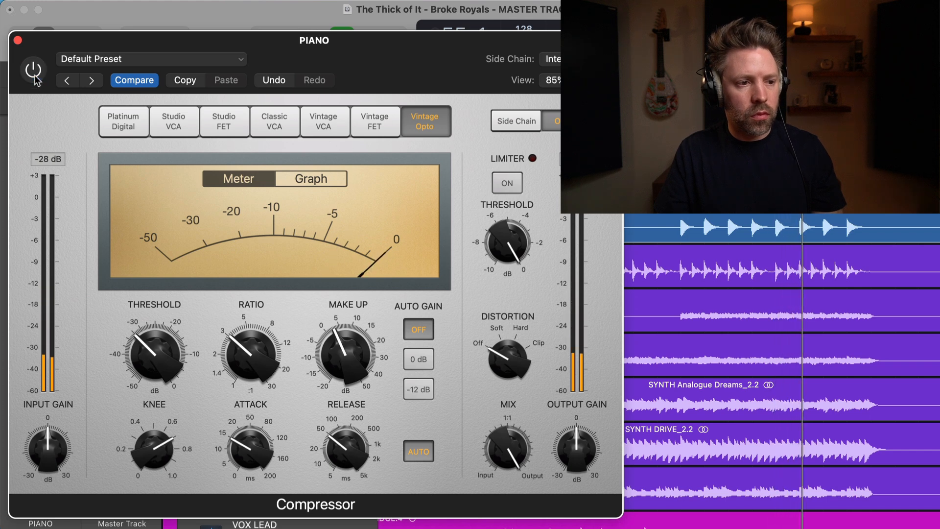
key("s")
left_click(36, 80)
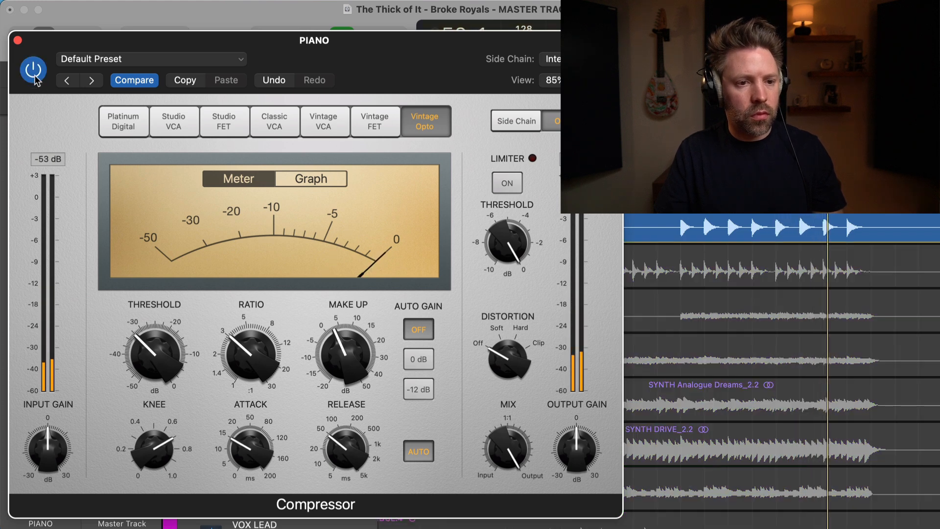
key("s")
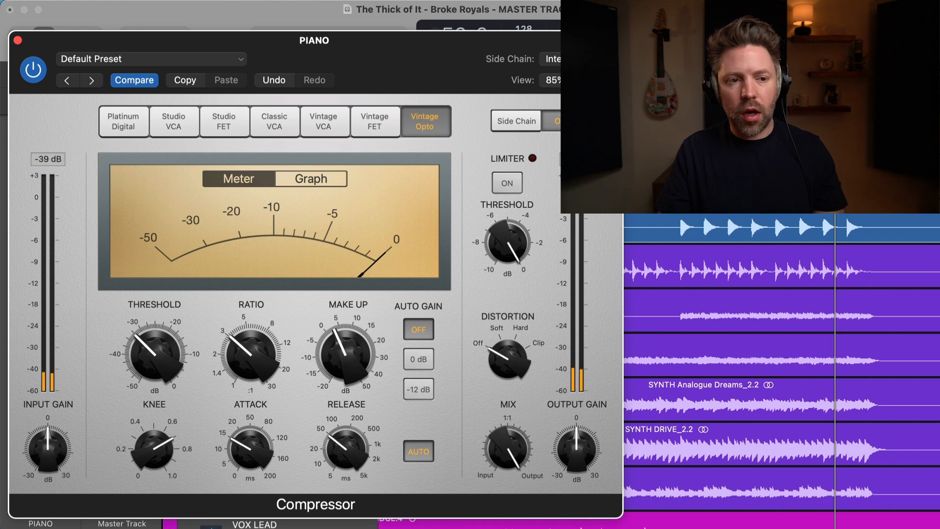
left_click(34, 69)
left_click(35, 70)
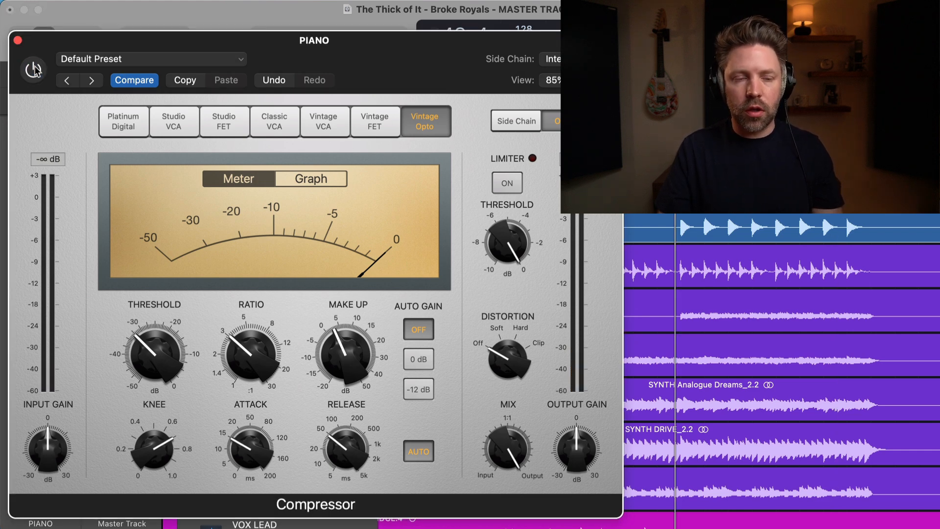
key("s")
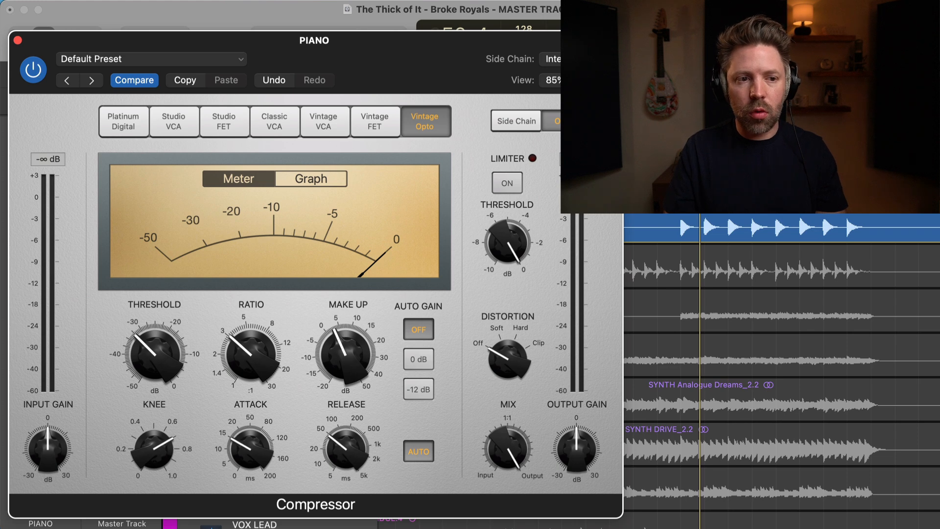
left_click(35, 70)
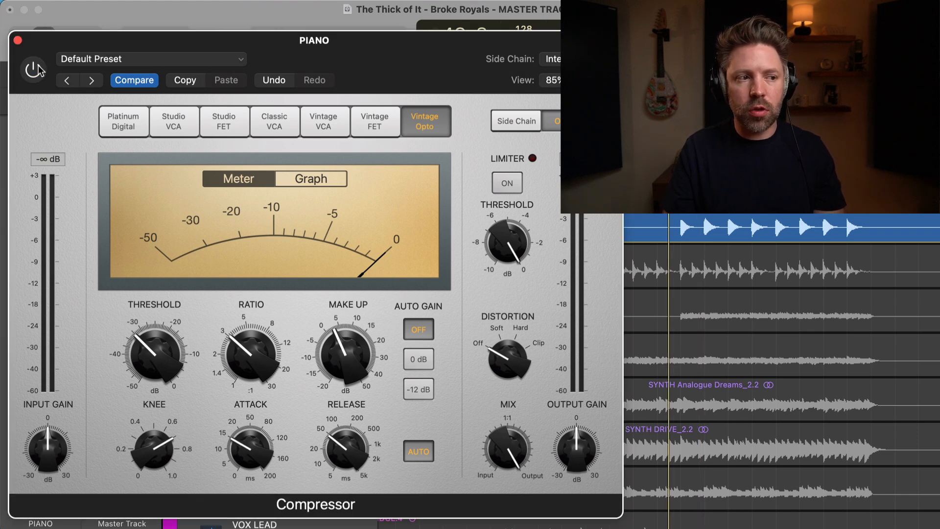
key("s")
key("space")
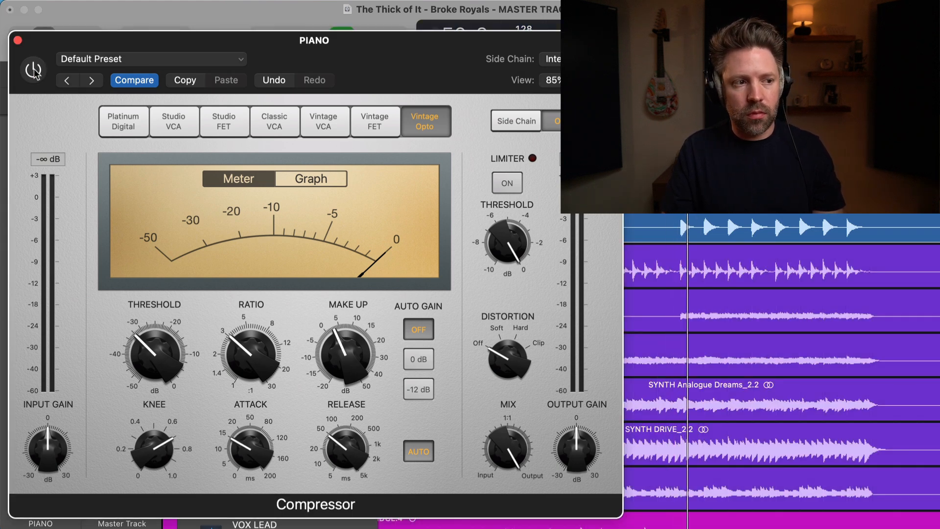
left_click(35, 70)
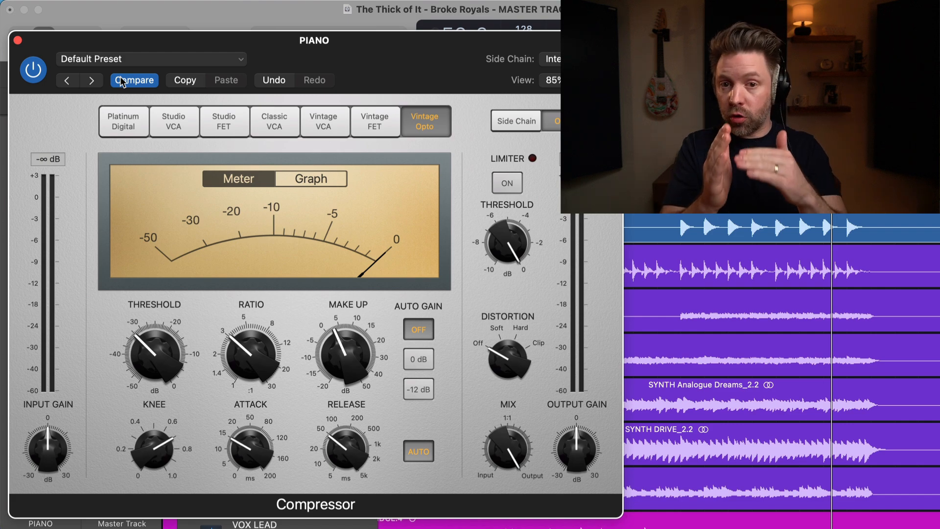
- Close the PIANO compressor, find the vocal tracks, and place the playhead at bar 42 with cycle playback on
left_click(17, 41)
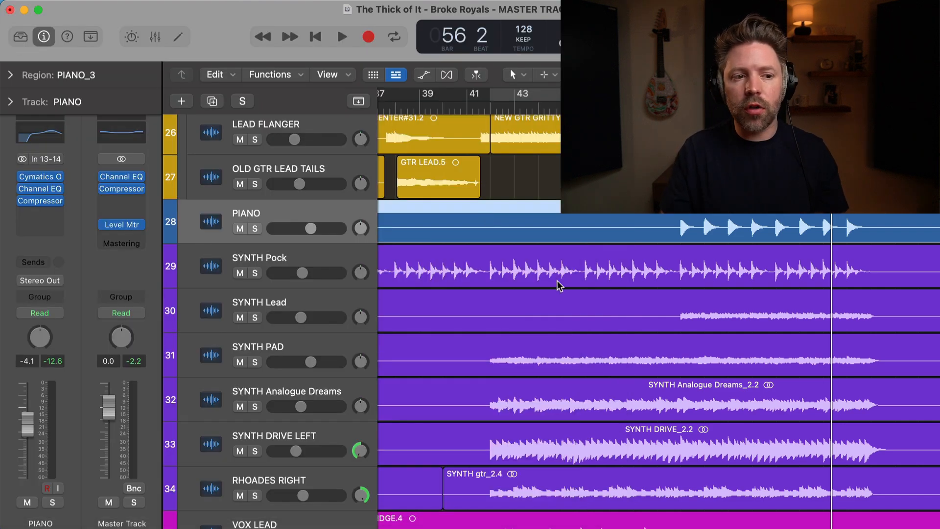
scroll(557, 281, "down", 5)
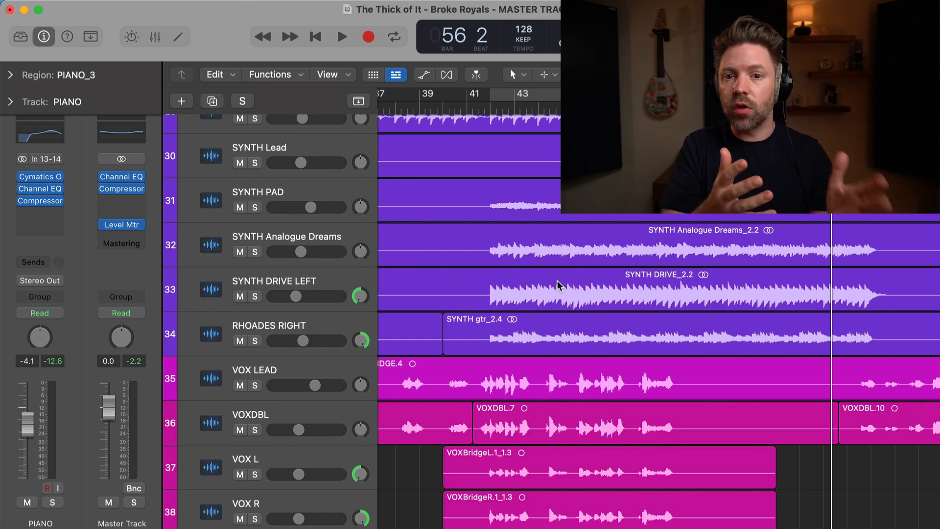
scroll(558, 285, "down", 2)
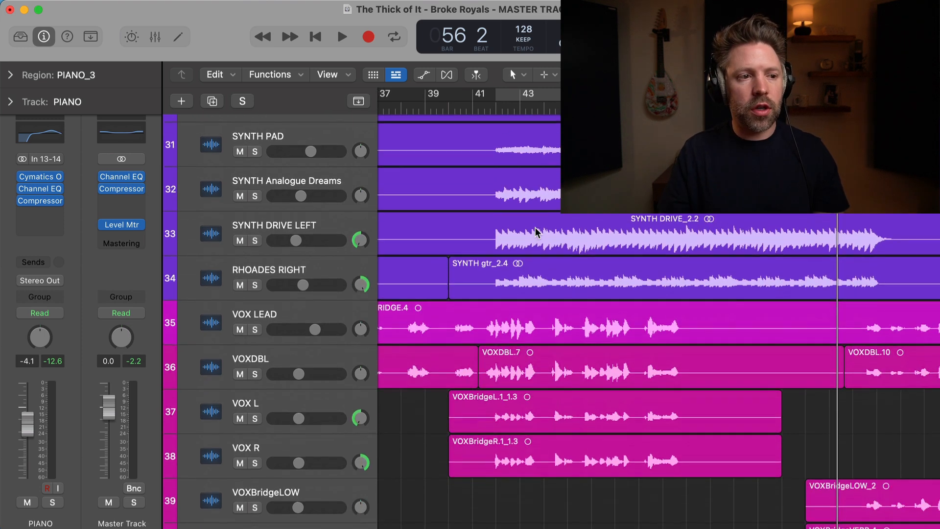
scroll(547, 235, "up", 2)
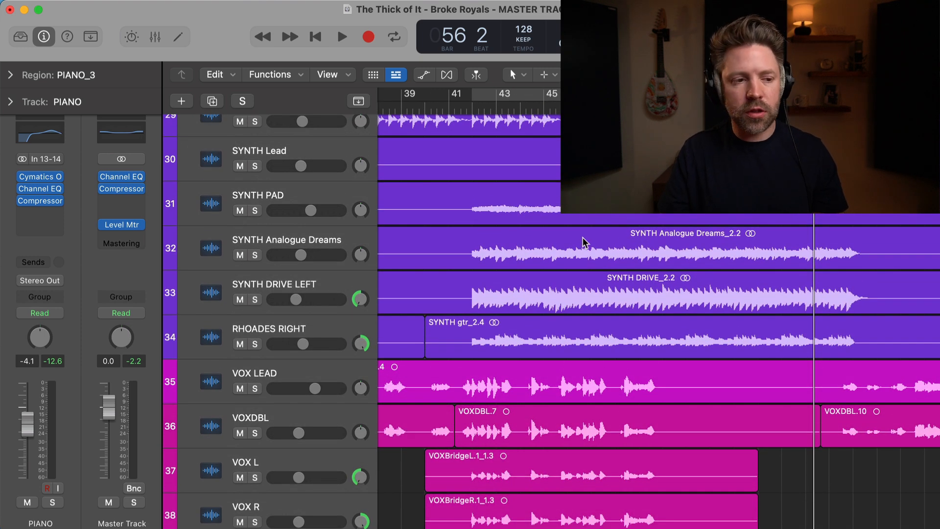
scroll(548, 201, "down", 2)
left_click(472, 108)
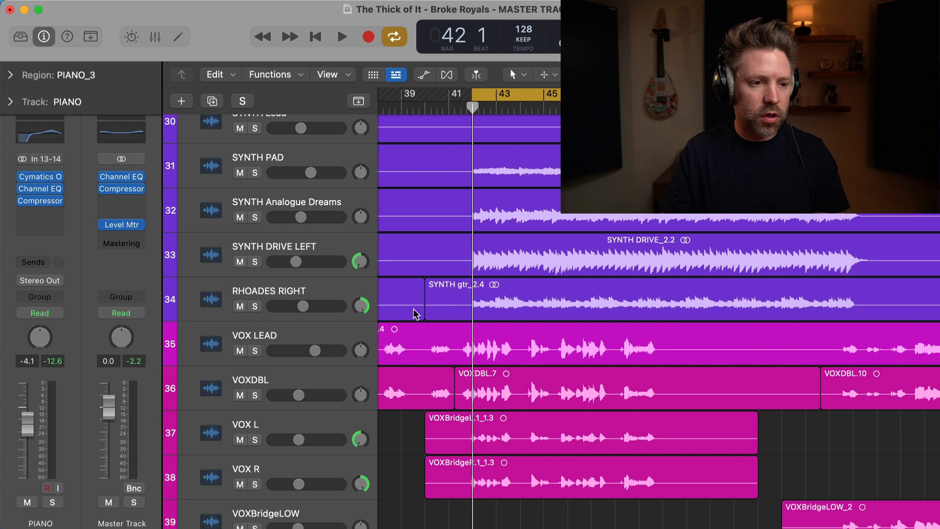
- Insert a Compressor after the Channel EQ on the VOX LEAD track and play the section with its window moved aside
left_click(322, 333)
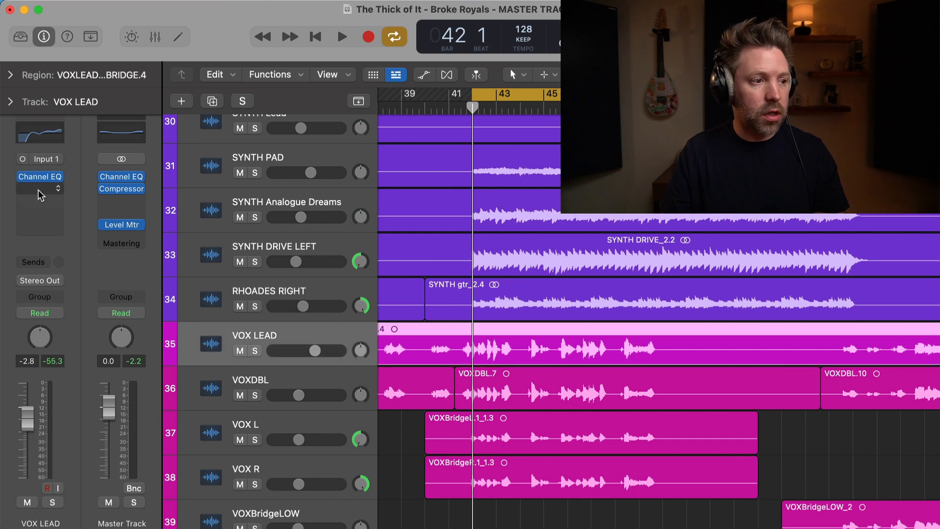
left_click(41, 189)
left_click(563, 277)
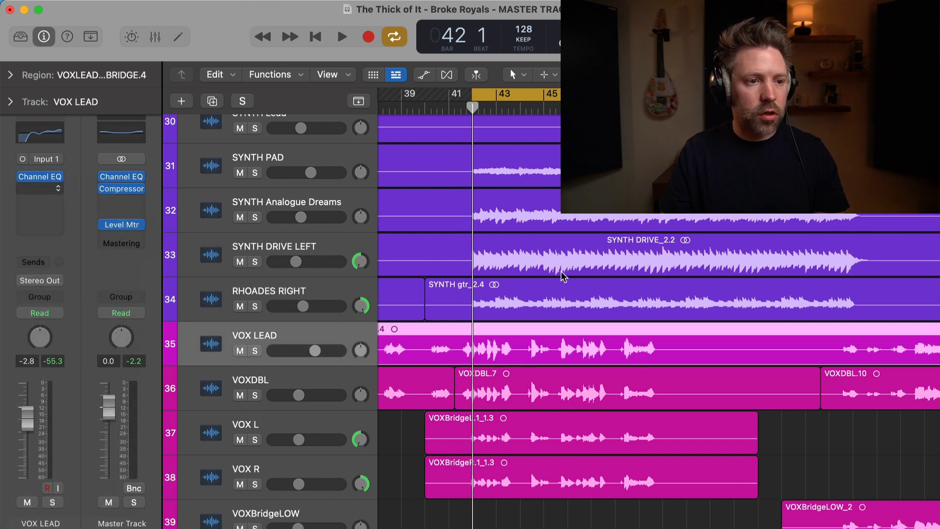
key("s")
left_click_drag(559, 105, 315, 31)
key("s")
key("space")
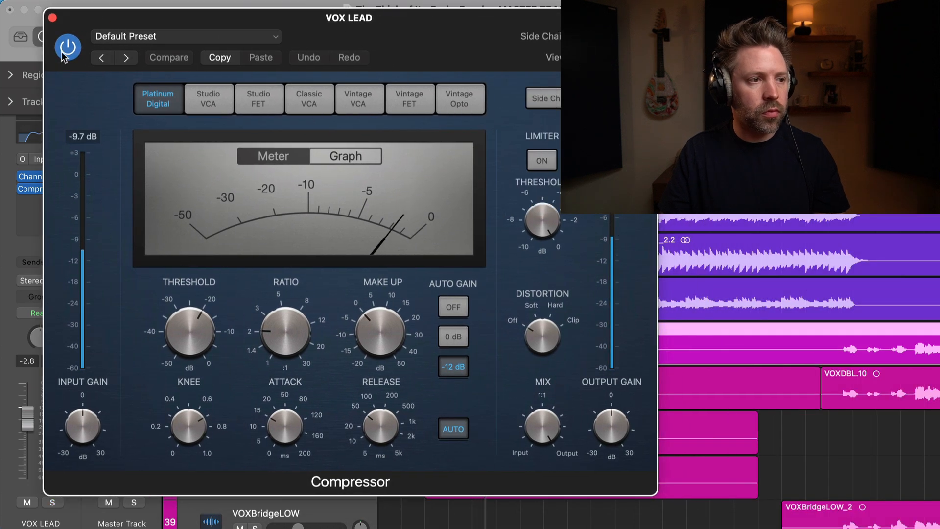
left_click_drag(92, 20, 64, 31)
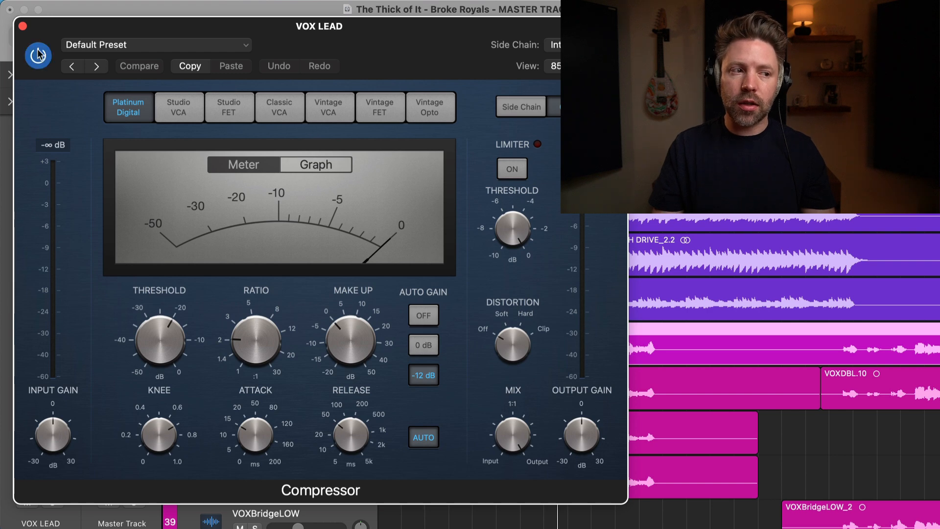
- Switch the VOX LEAD compressor to Studio FET with auto gain and auto release off, shorter attack, ratio 4.1:1 and Soft distortion, and raise the threshold
left_click(227, 108)
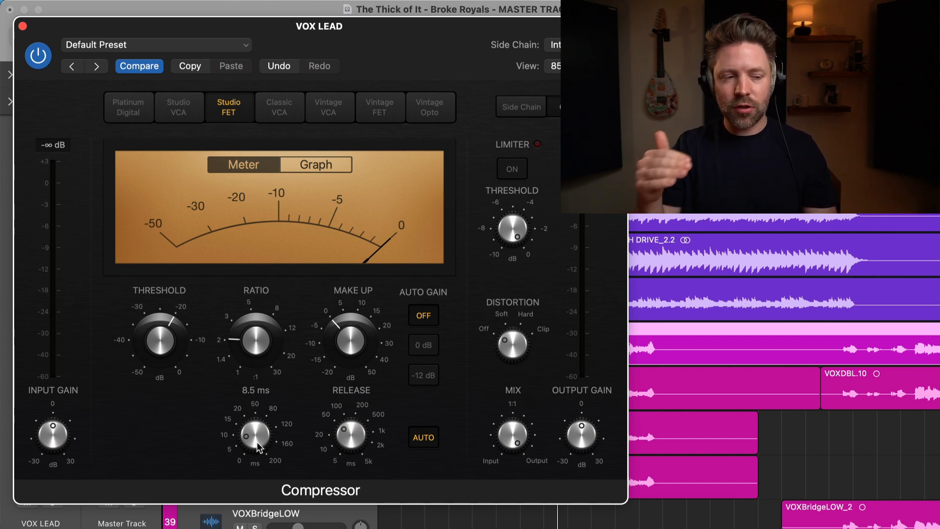
left_click_drag(259, 444, 259, 448)
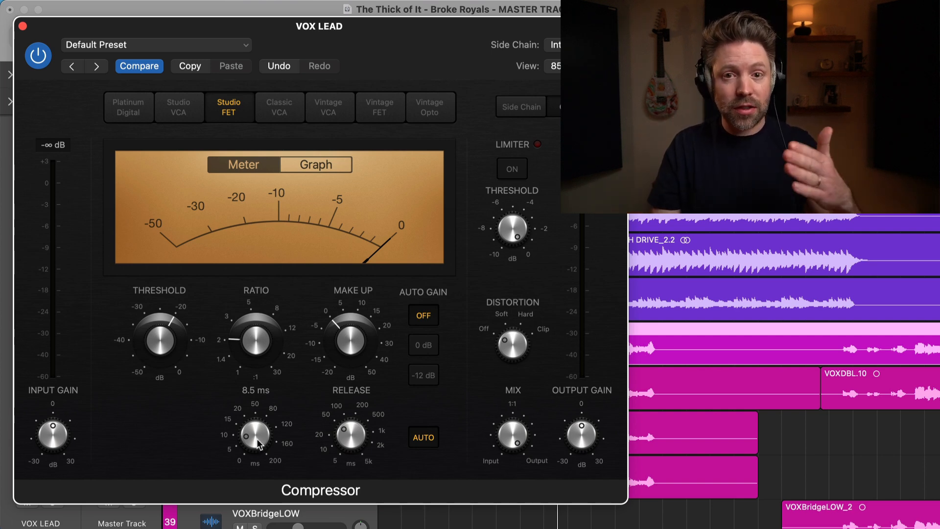
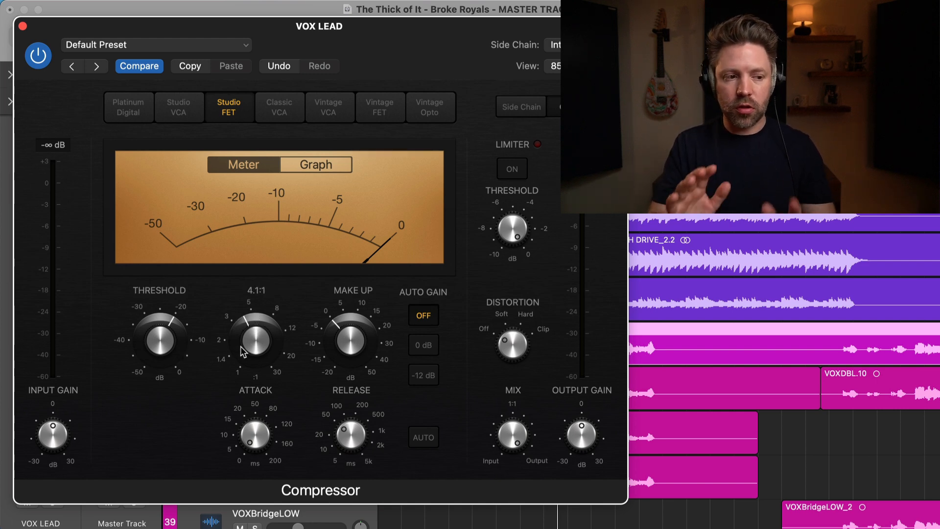
key("s")
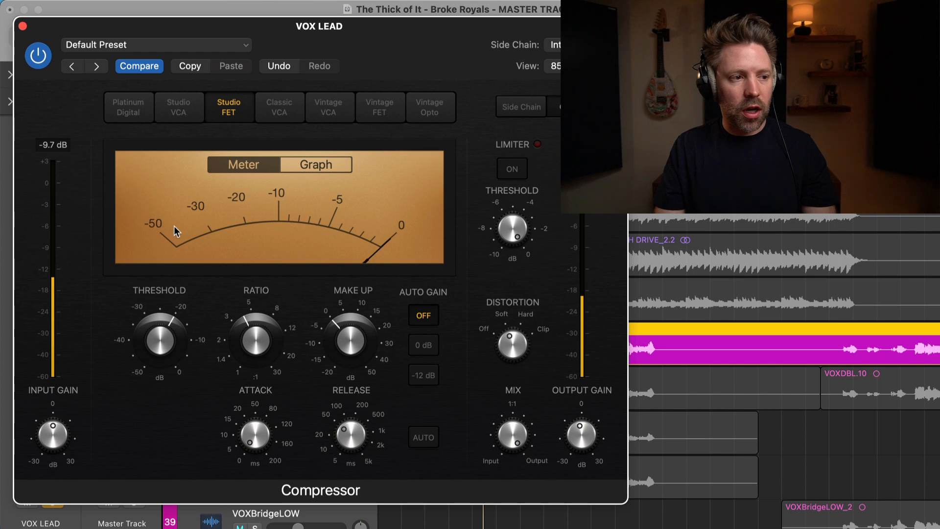
key("ctrl+s")
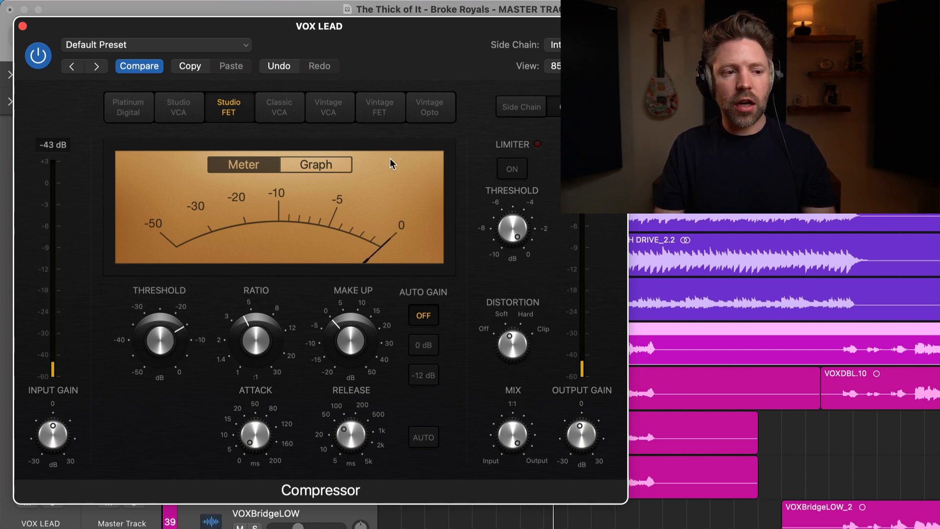
- Play from just before the synth entry and set the VOX LEAD compressor's make-up gain to 3.5 dB
scroll(783, 367, "left", 8)
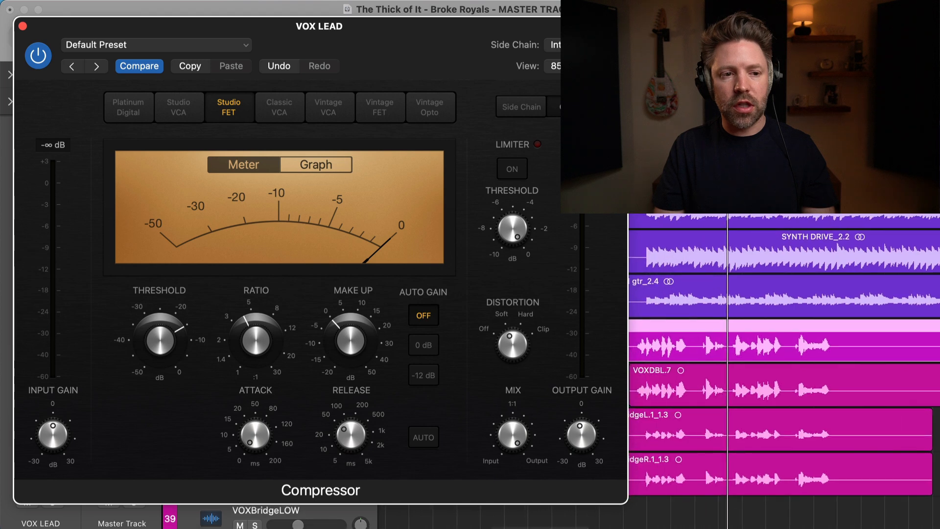
left_click(679, 103)
key("space")
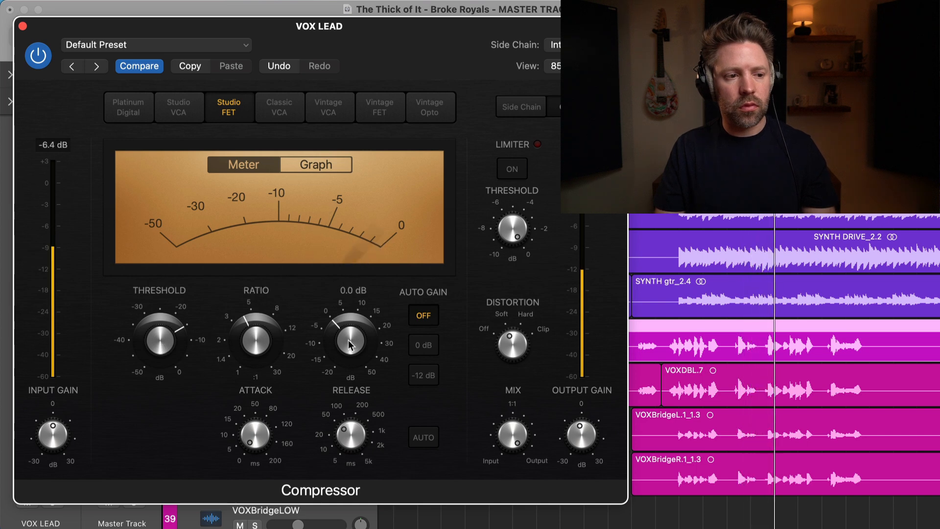
left_click_drag(352, 341, 339, 338)
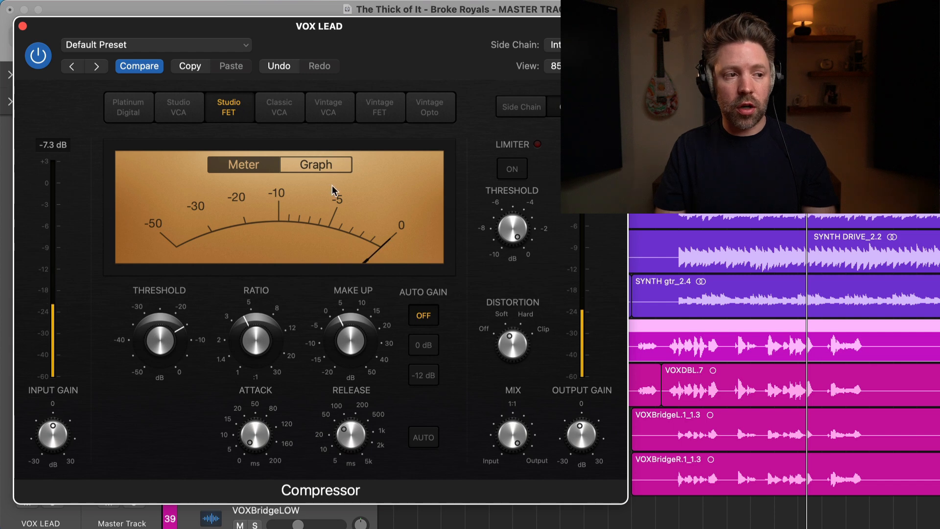
left_click_drag(352, 338, 352, 335)
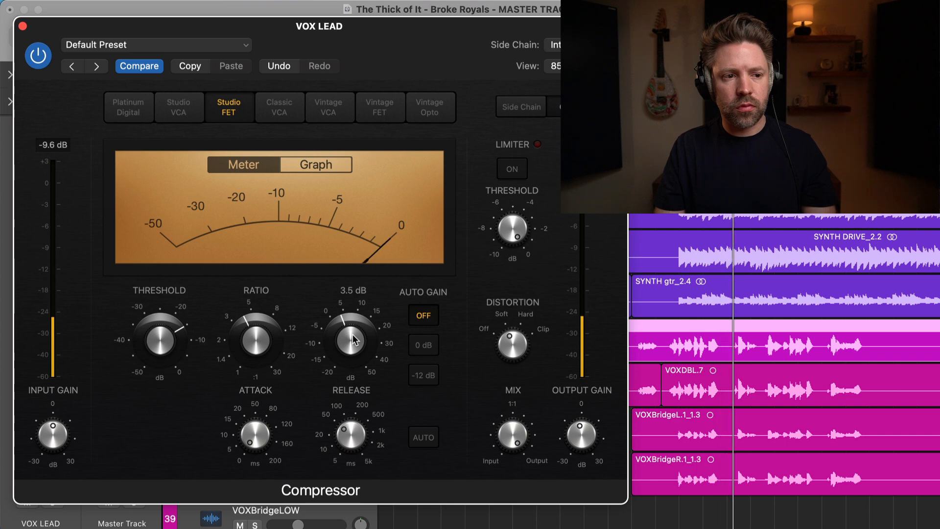
- Compare the lead vocal in the mix with its compressor bypassed and engaged
left_click(41, 61)
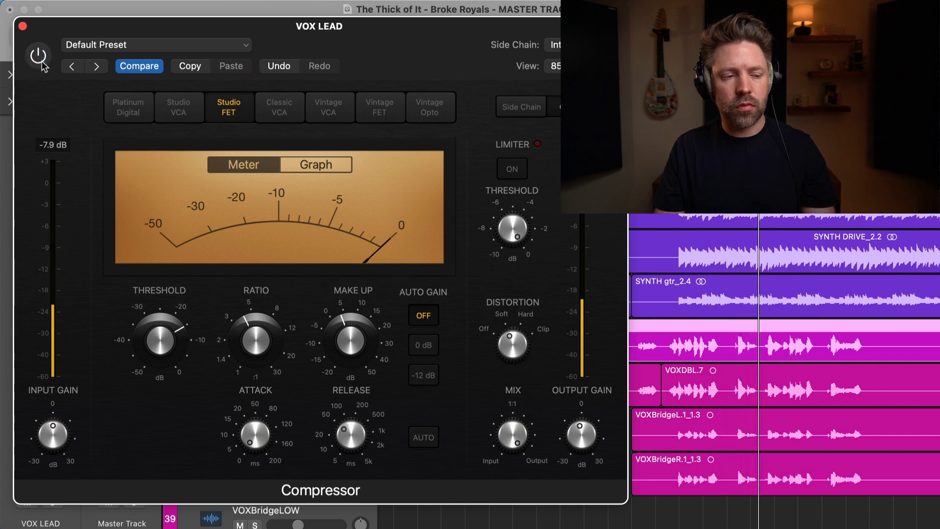
left_click(39, 57)
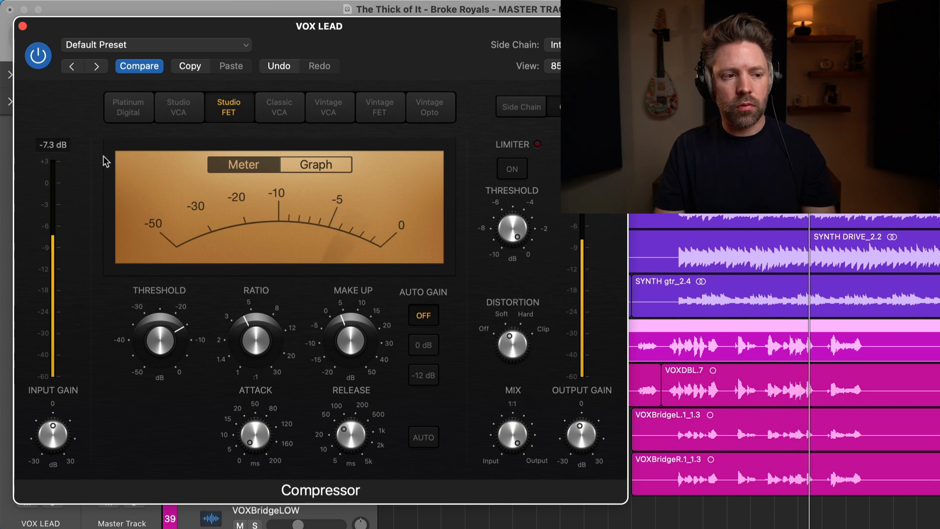
mouse_move(302, 352)
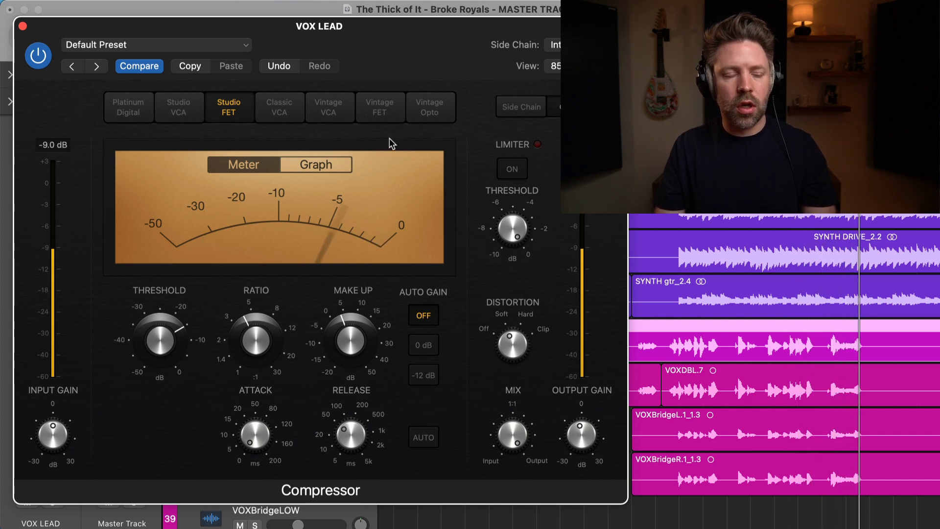
- Audition the lead vocal soloed and in the mix, and switch its compressor to the Vintage FET model
key("ctrl+s")
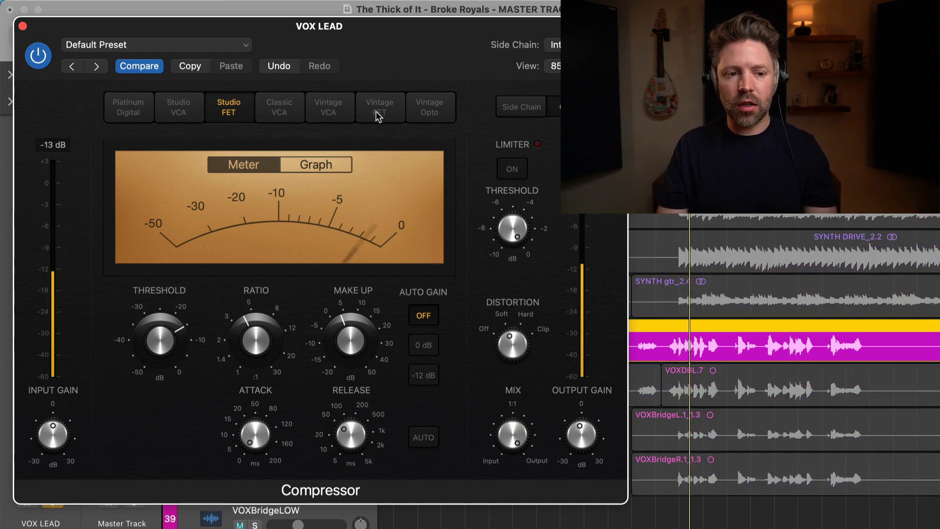
key("ctrl+s")
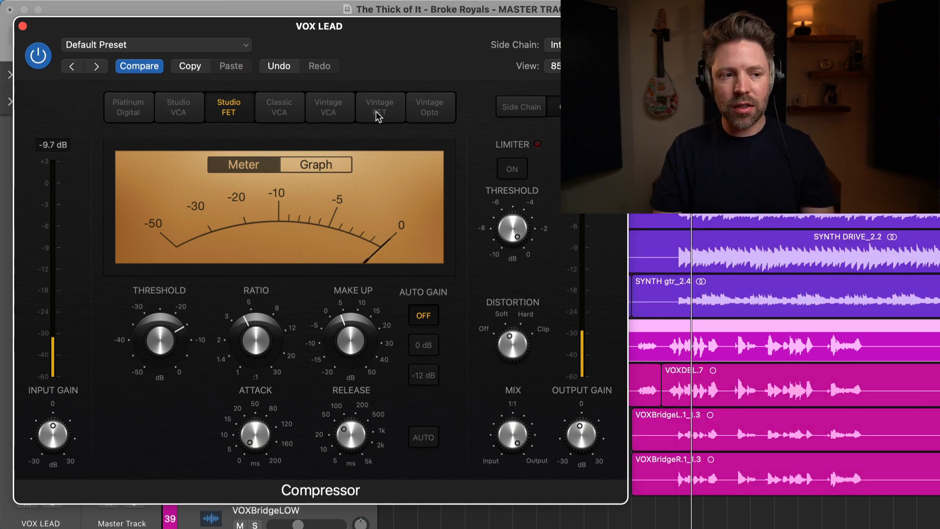
left_click(379, 109)
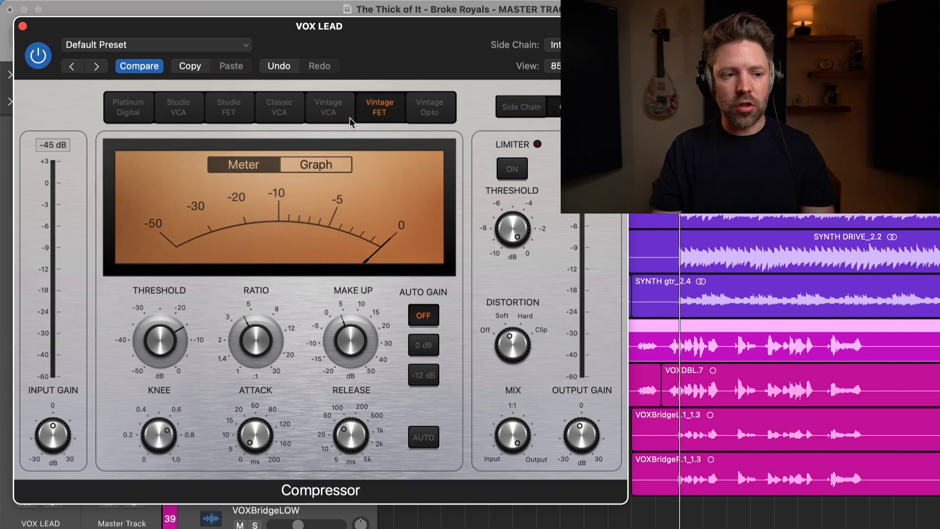
- Compare the Vintage FET, Classic VCA, Vintage VCA and Studio FET models on the VOX LEAD compressor during playback and settle on Studio FET
left_click(236, 118)
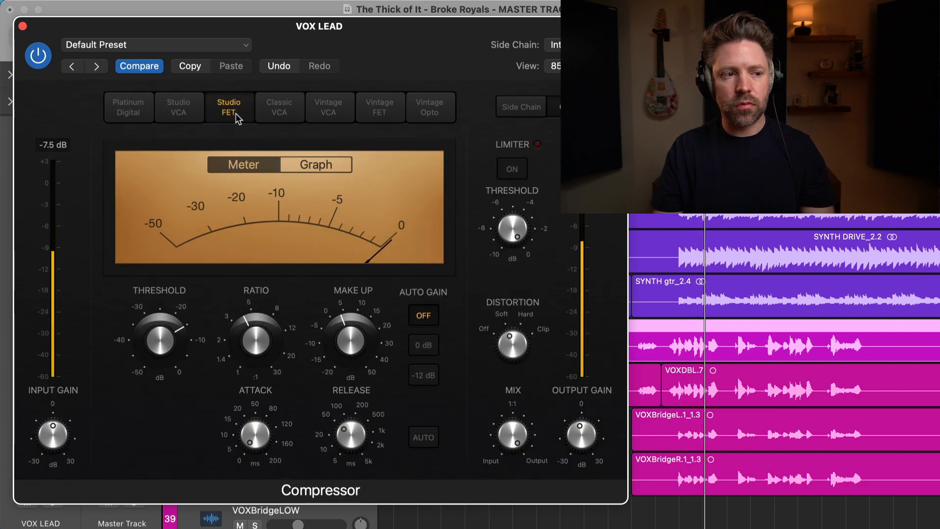
left_click(373, 116)
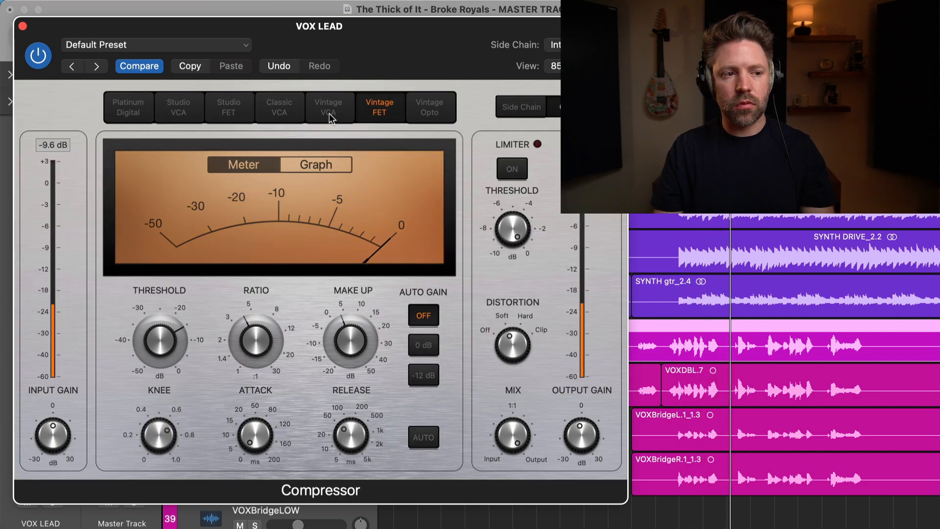
left_click(281, 114)
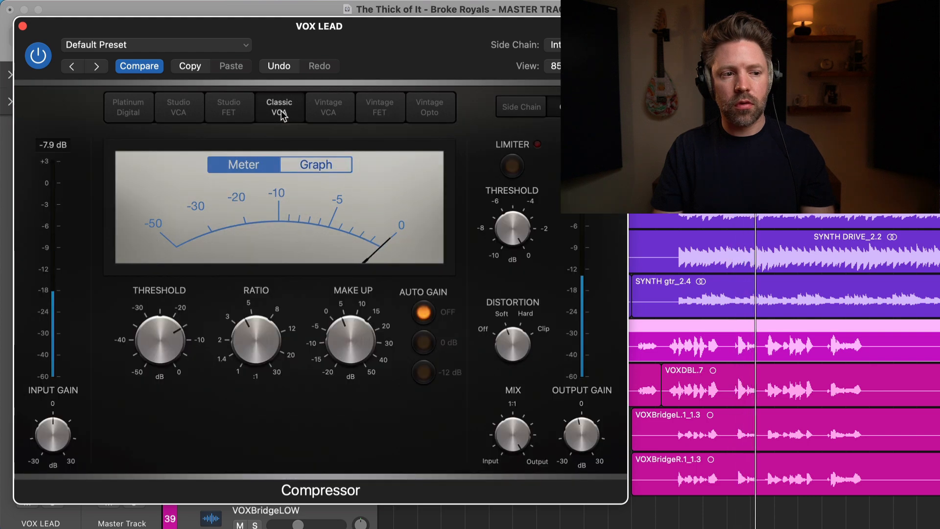
left_click(330, 117)
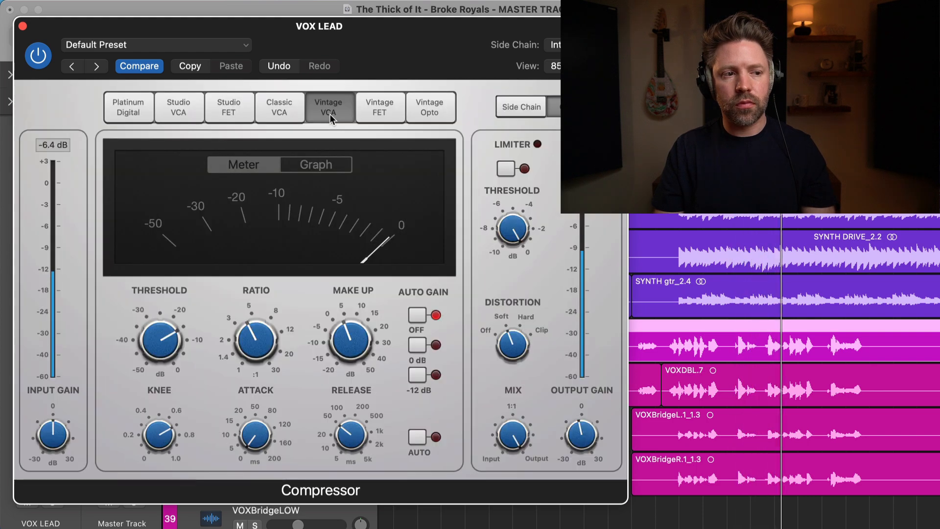
left_click(378, 115)
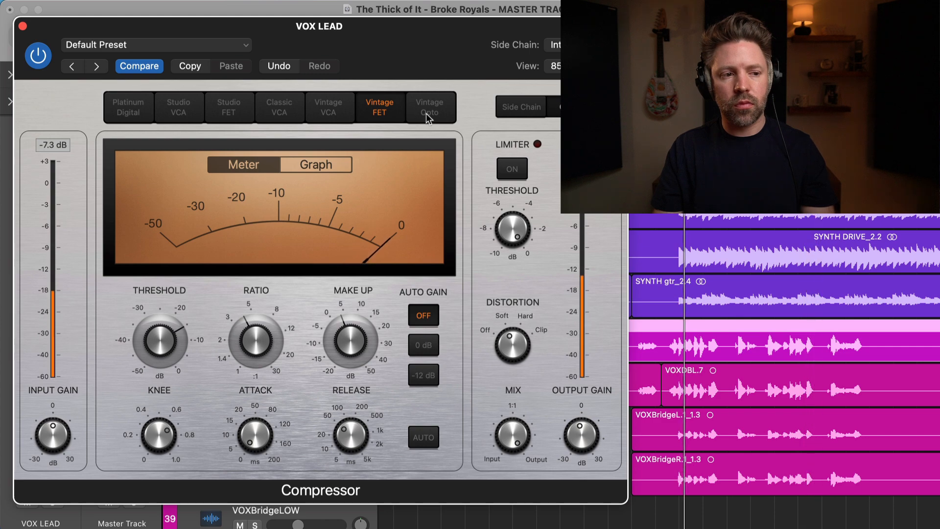
left_click(229, 117)
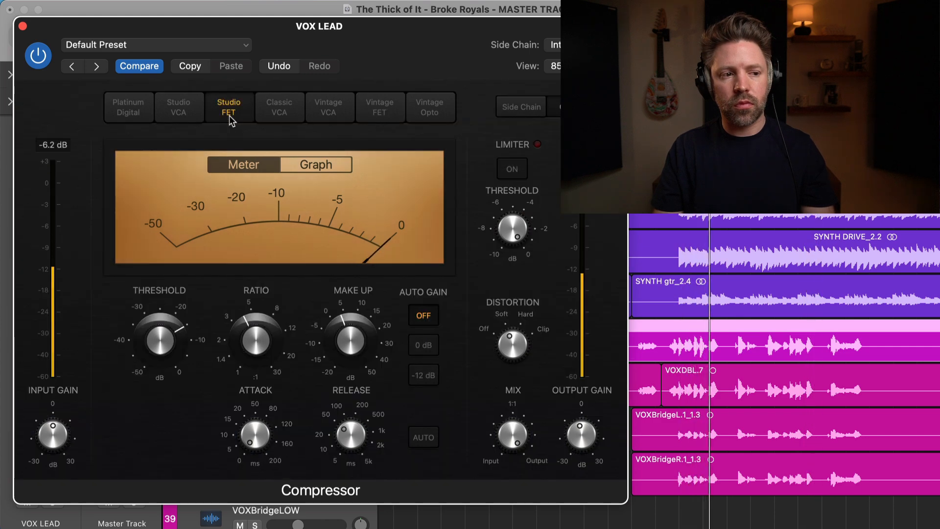
left_click(373, 109)
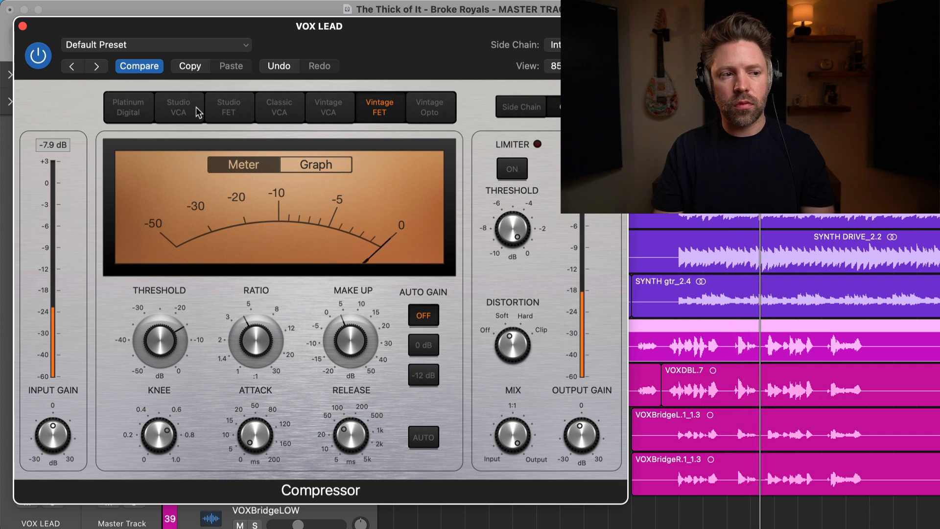
left_click(235, 119)
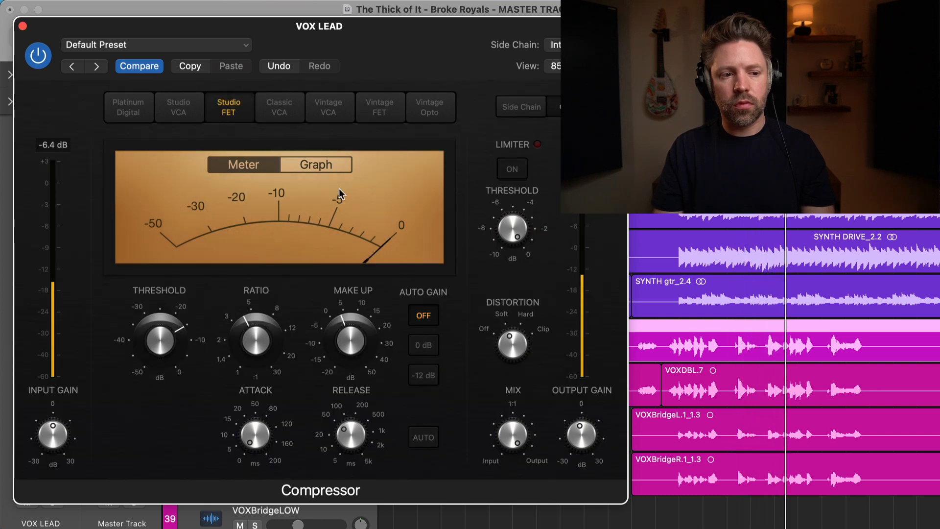
- Reduce the VOX LEAD compressor's distortion to between Off and Soft, and compare the vocal with the compressor bypassed and engaged
left_click_drag(507, 353, 508, 364)
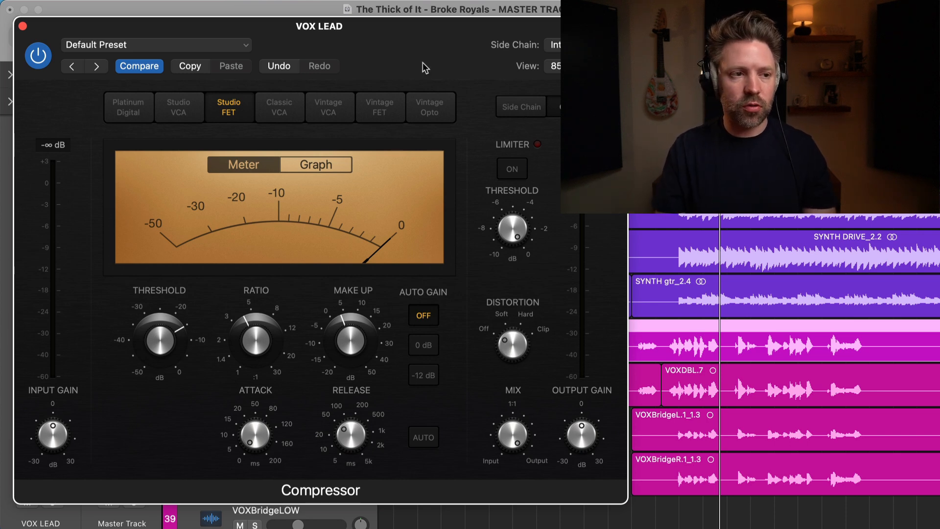
key("space")
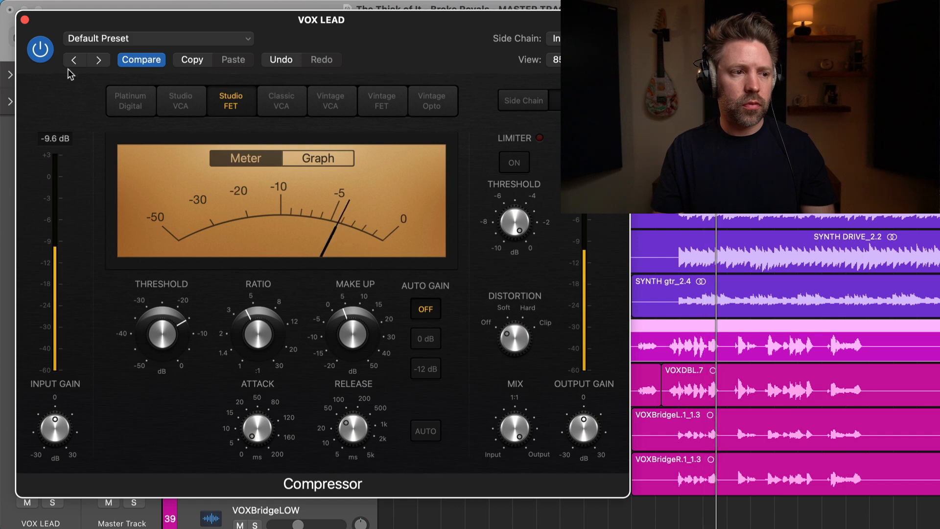
left_click(41, 49)
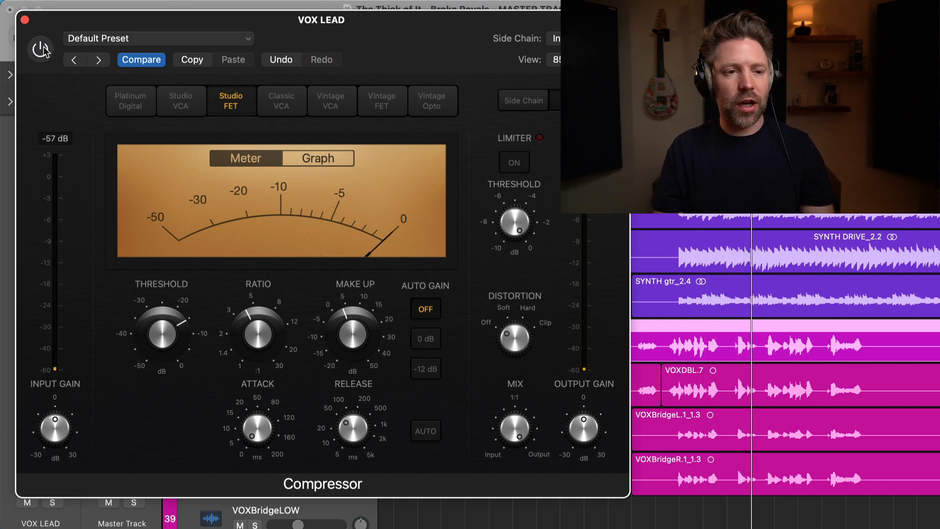
left_click(41, 49)
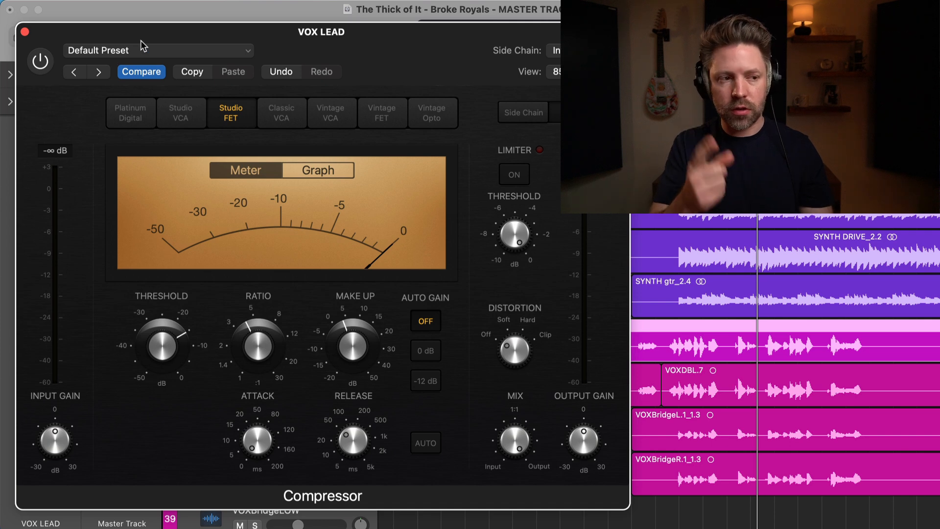
key("space")
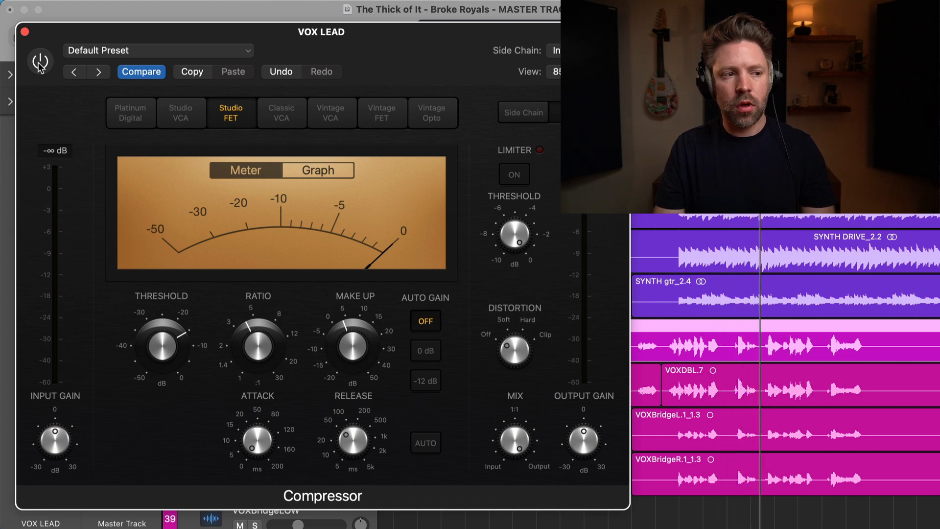
key("space")
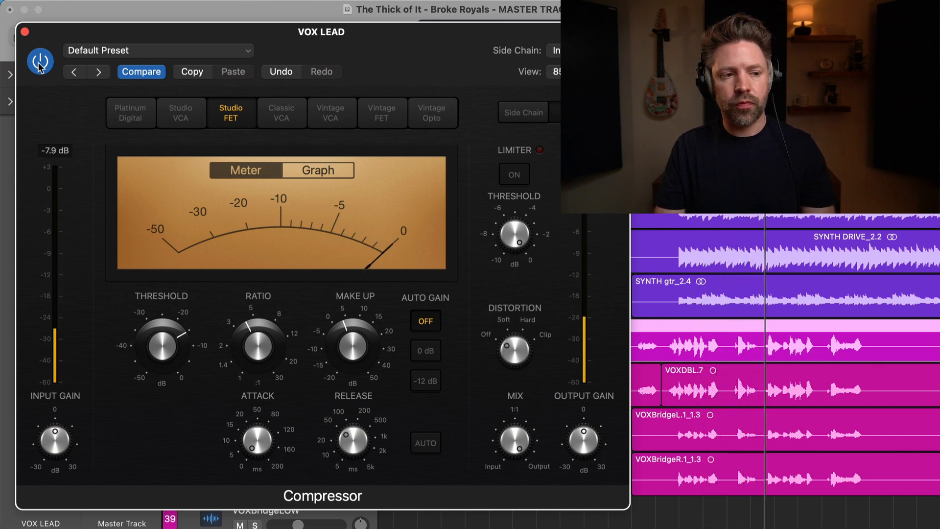
key("space")
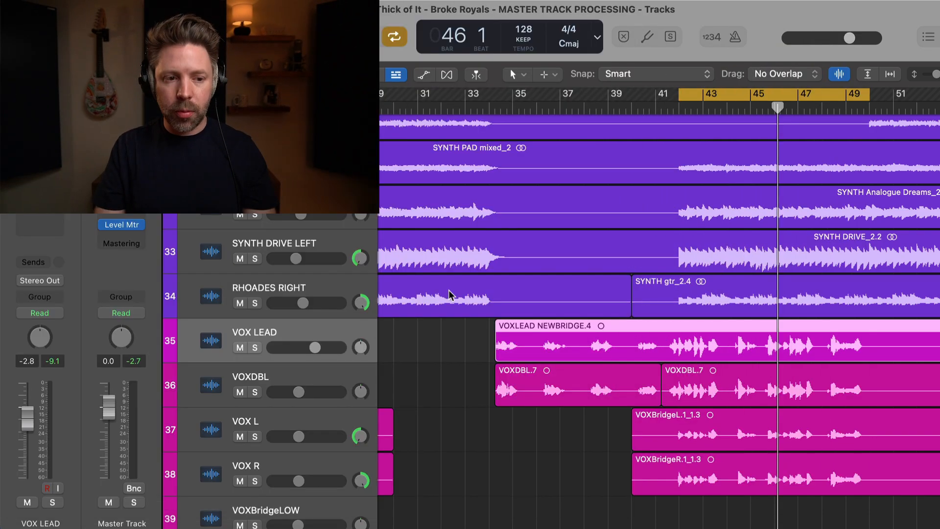
- Copy the compressor from the VOX LEAD channel onto the VOXDBL channel beneath its EQ in the mixer
scroll(455, 309, "down", 1)
key("super+2")
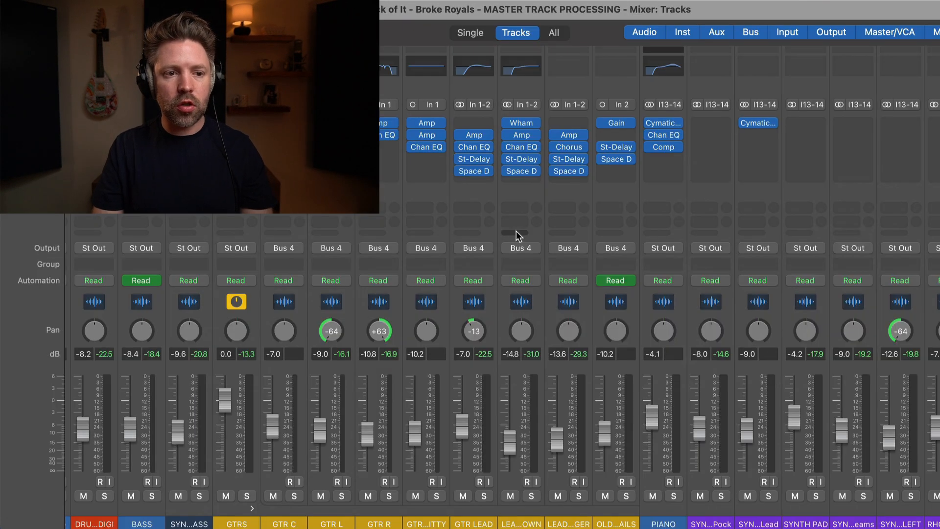
scroll(516, 231, "right", 8)
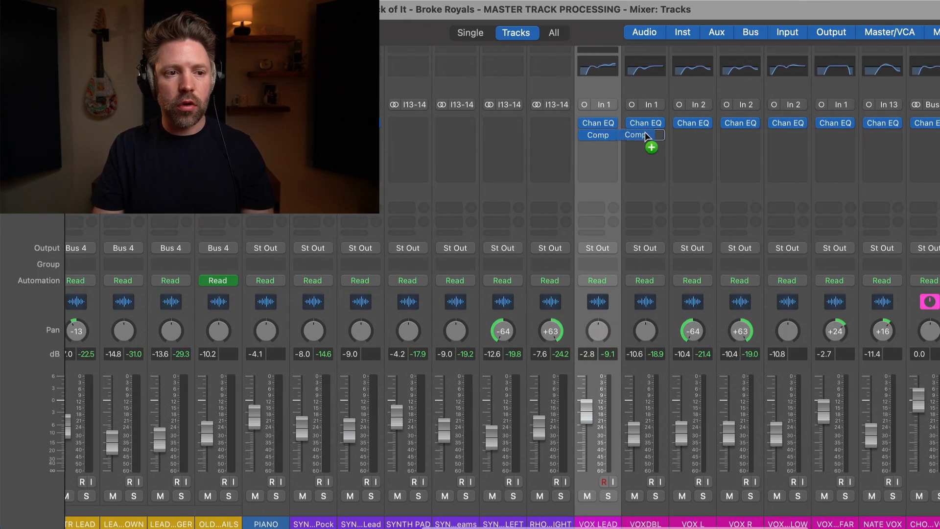
left_click_drag(645, 131, 646, 139)
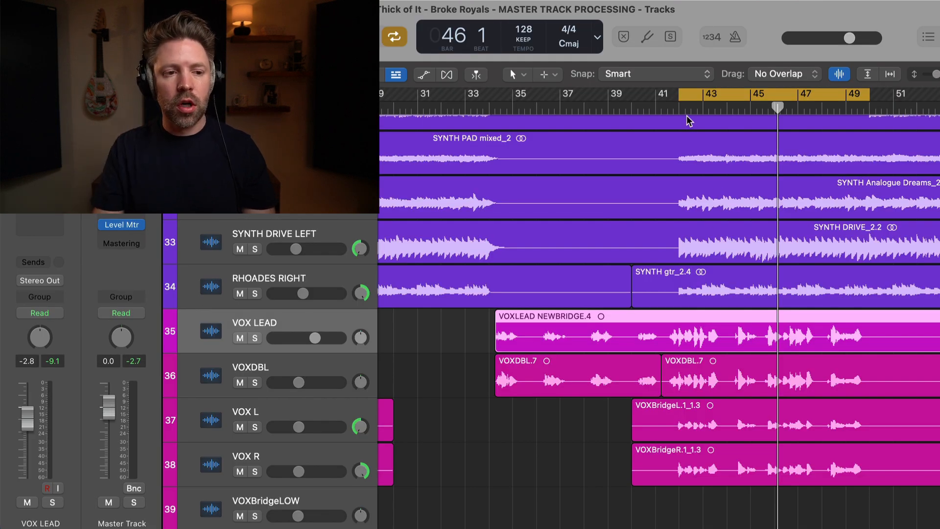
- Play the VOXDBL track soloed and set its compressor's threshold to -17.0 dB
key("s")
left_click(275, 366)
key("s")
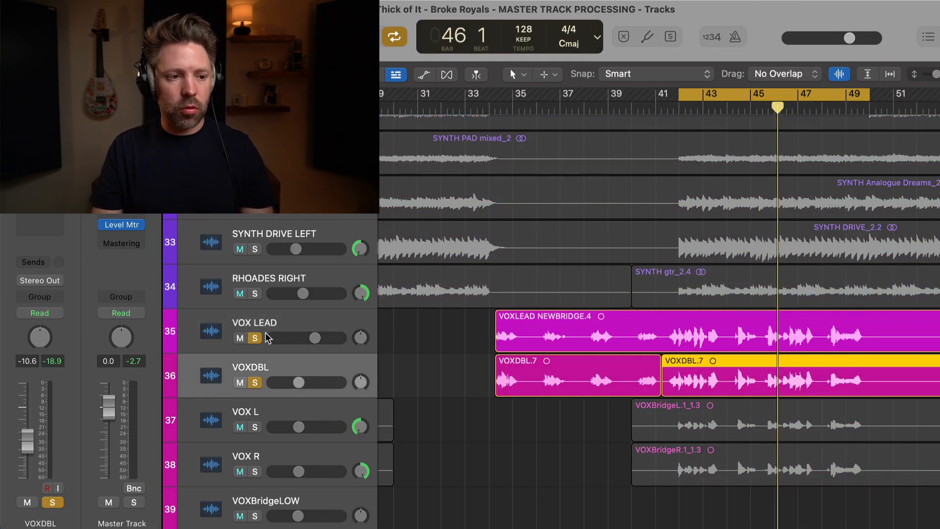
key("space")
left_click(255, 338)
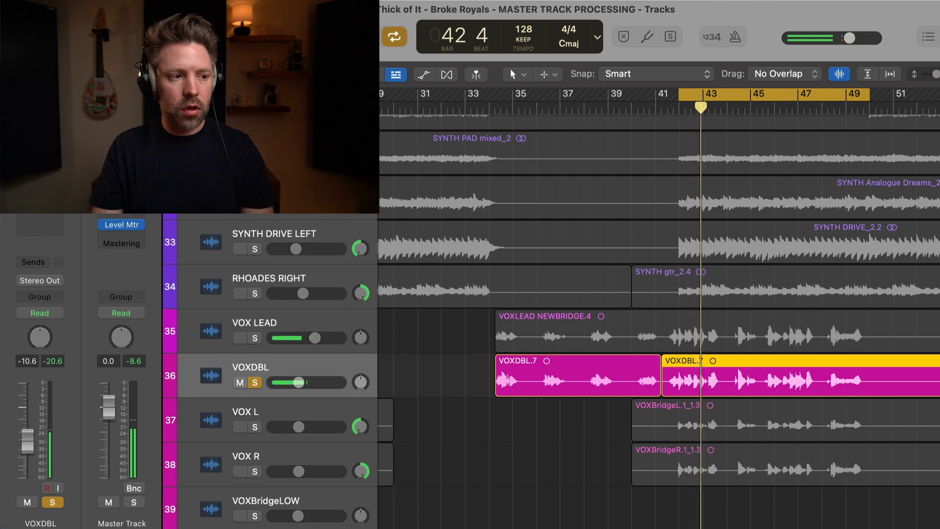
left_click(40, 189)
left_click_drag(581, 120, 287, 42)
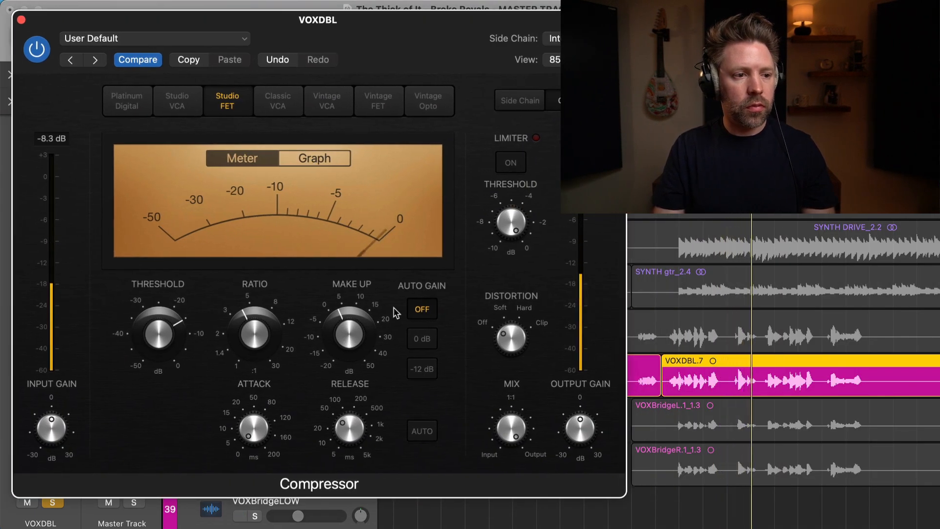
mouse_move(369, 347)
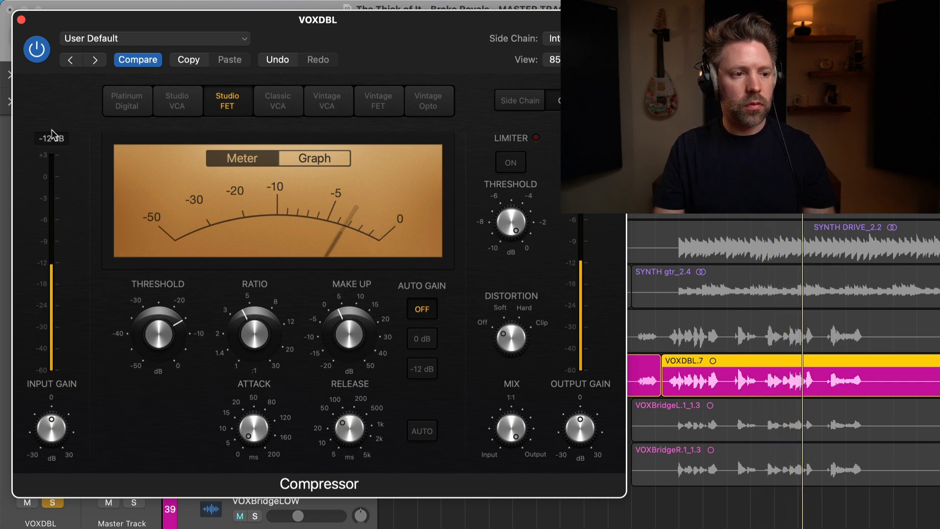
mouse_move(173, 323)
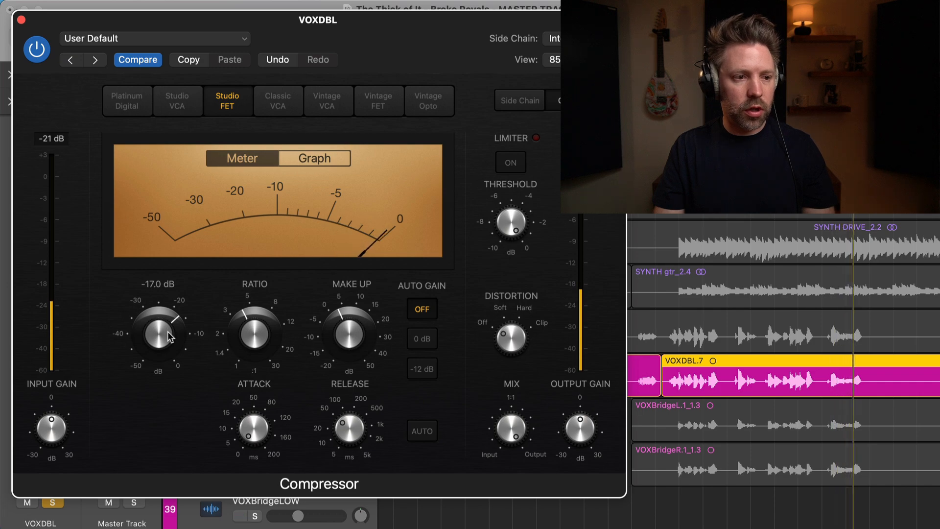
left_click(21, 20)
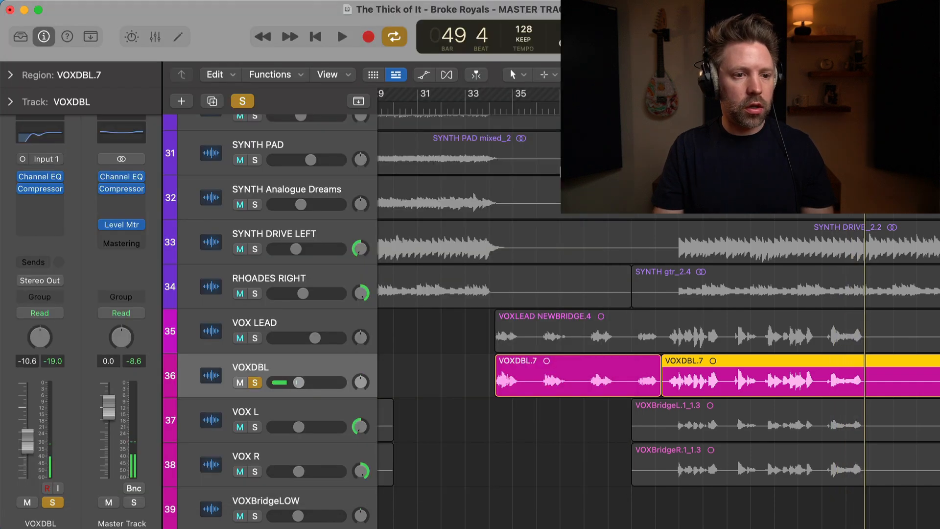
- Play VOX LEAD and VOXDBL soloed together and check the gain reduction on the VOXDBL compressor
key("s")
key("space")
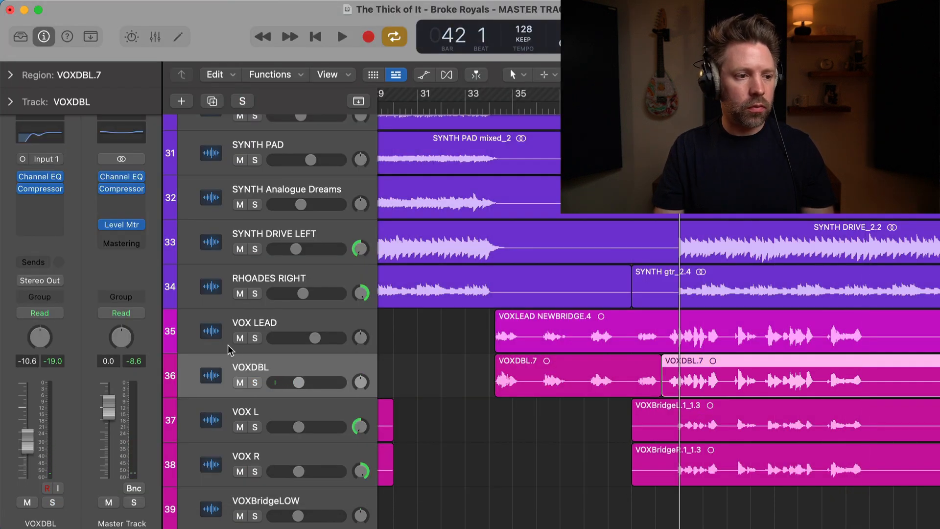
left_click(254, 338)
left_click(254, 383)
key("space")
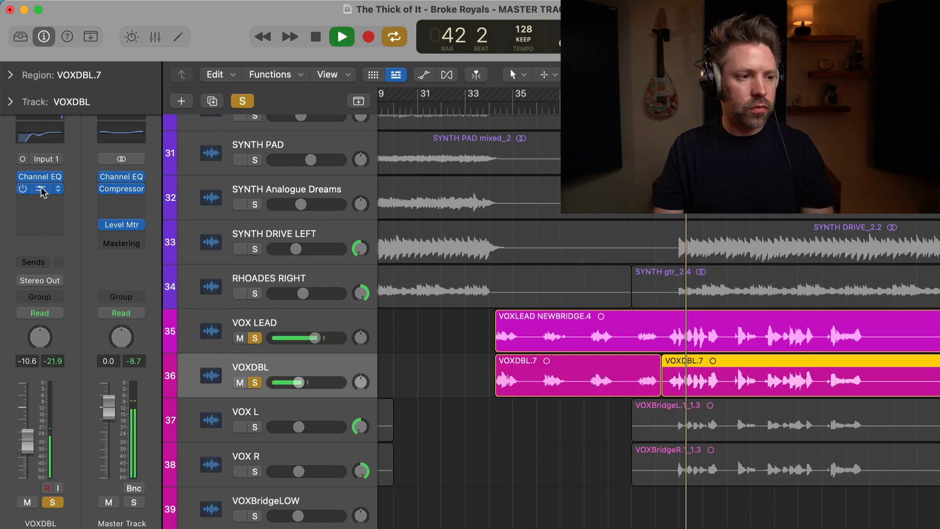
left_click(41, 189)
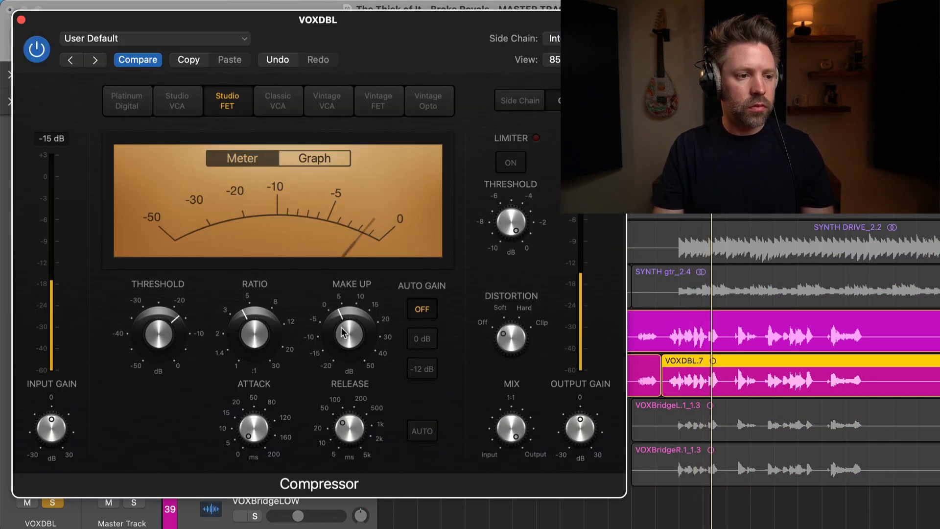
left_click(21, 20)
- Copy the compressor from VOXDBL onto the VOX L and VOX R channels in the mixer
key("super+2")
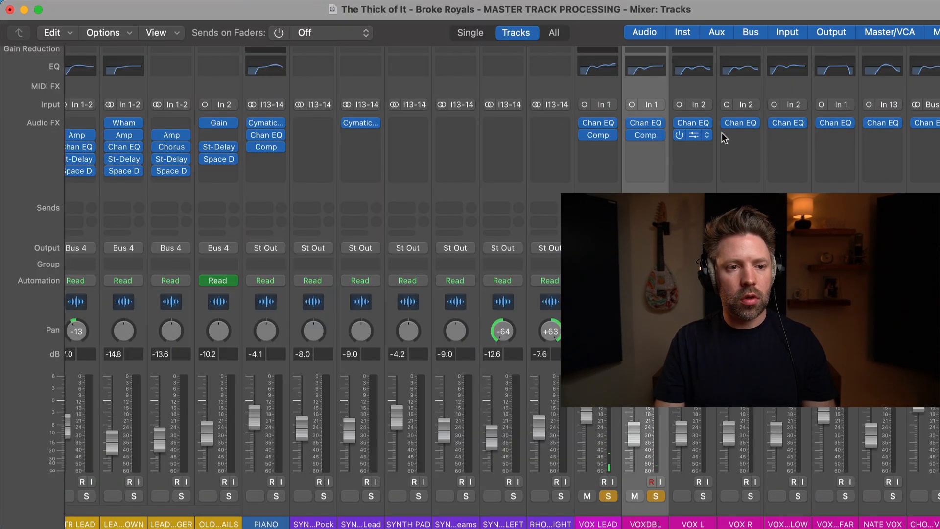
left_click_drag(722, 133, 740, 136)
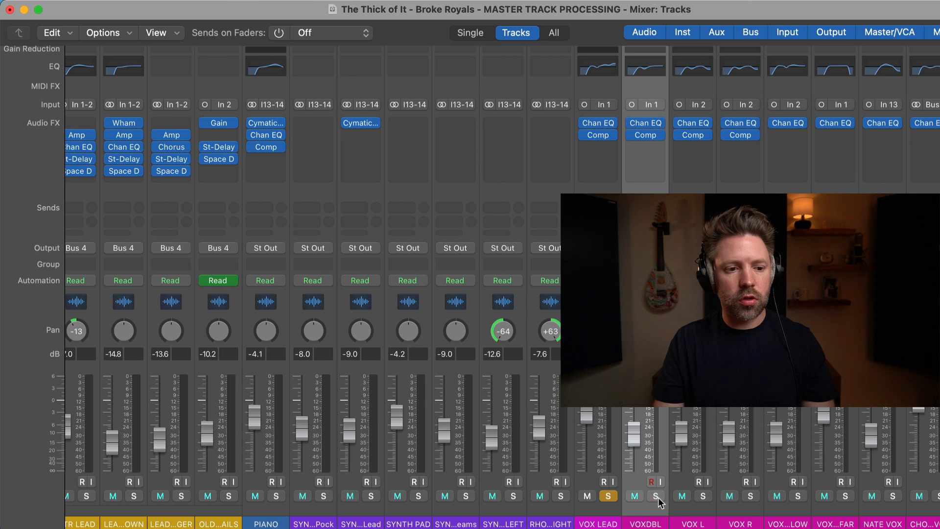
left_click(694, 148)
left_click(715, 137)
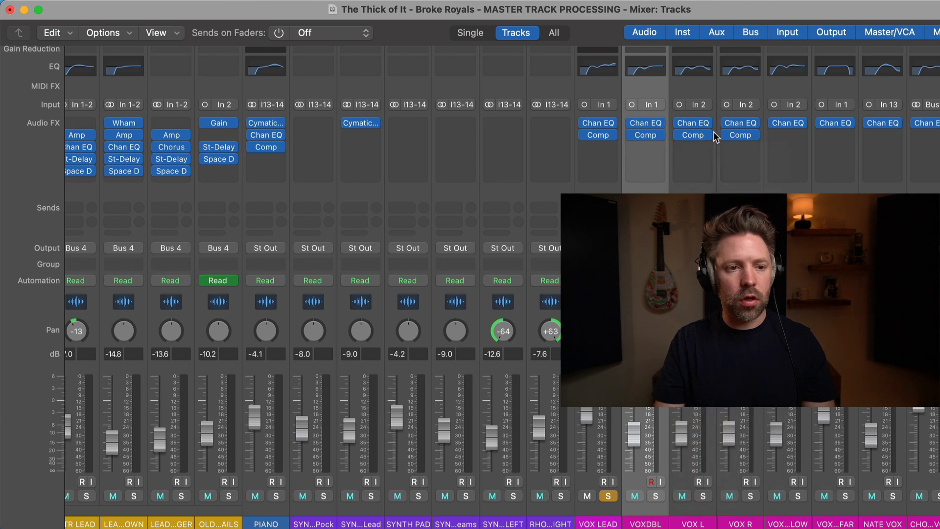
- Open the VOX L compressor and lower its threshold to between -30 and -20 dB on the dial during playback
left_click(695, 137)
left_click_drag(603, 112, 288, 57)
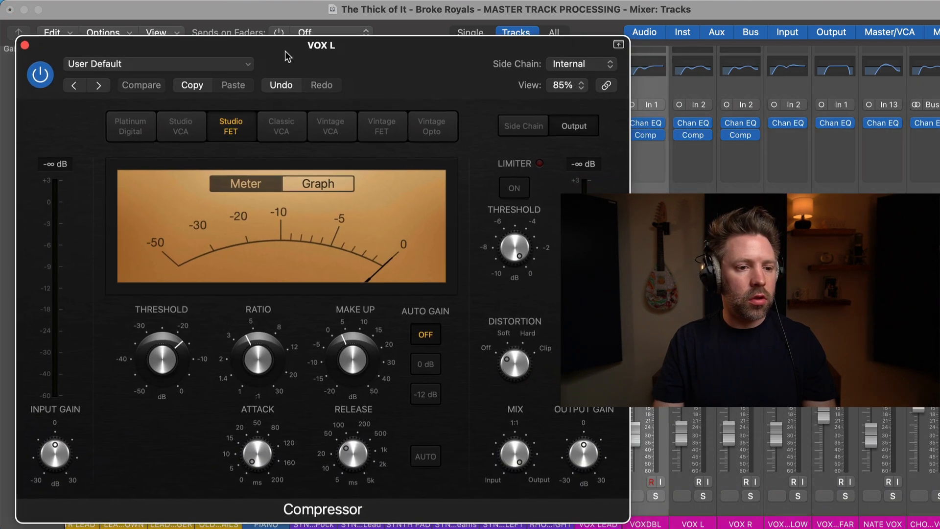
scroll(659, 479, "left", 4)
left_click(714, 499)
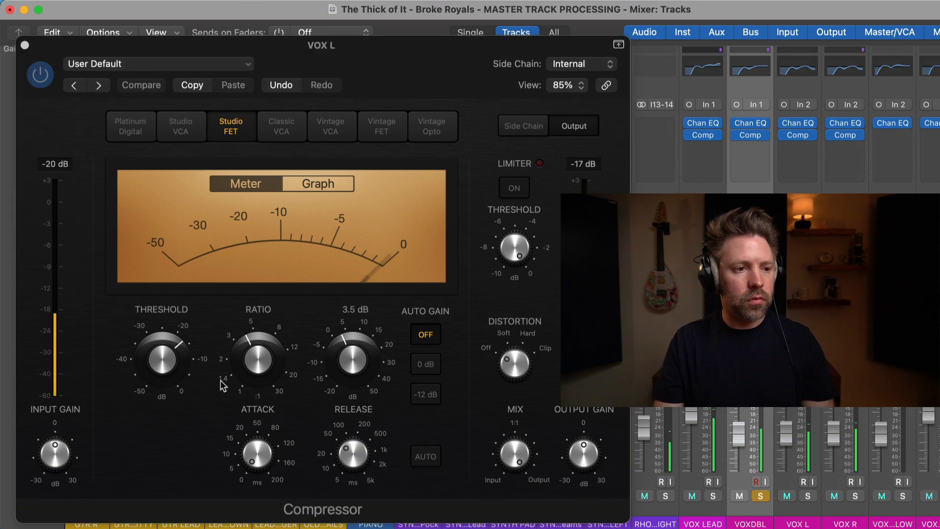
left_click_drag(166, 365, 166, 381)
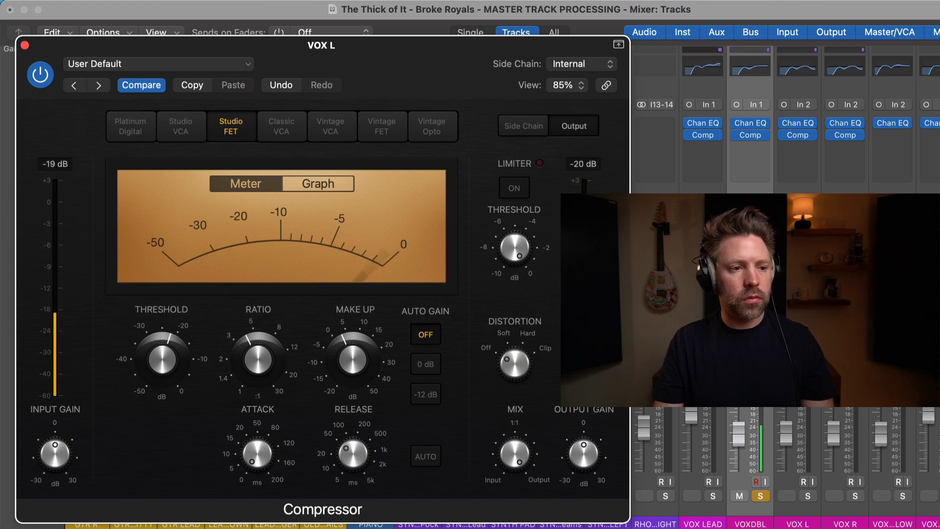
- Play VOX L, clear the solos on the vocal channels, and close the compressor window to return to the mixer
left_click(860, 138)
left_click(798, 138)
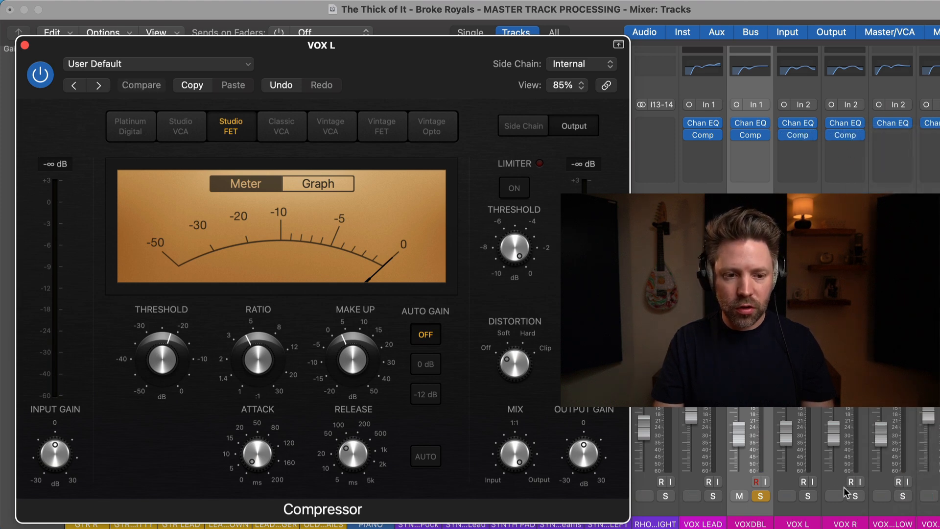
left_click(705, 502)
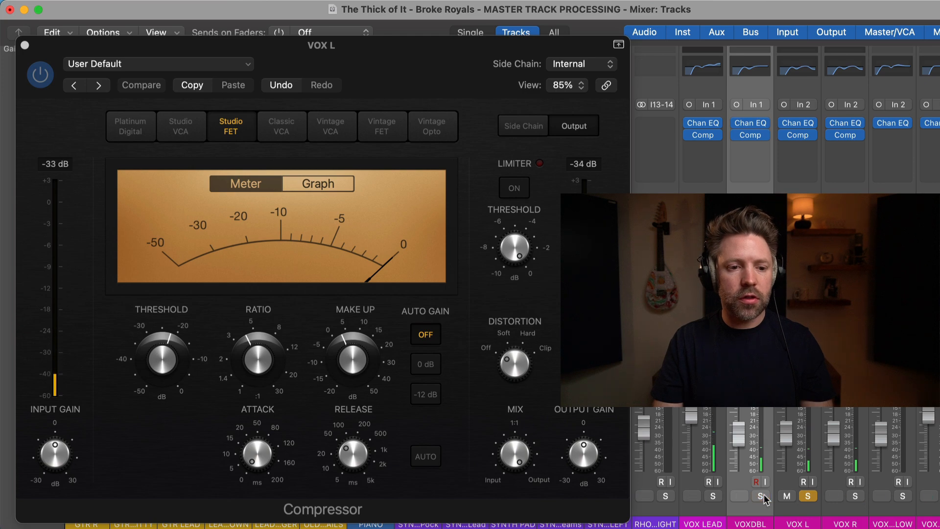
key("super+1")
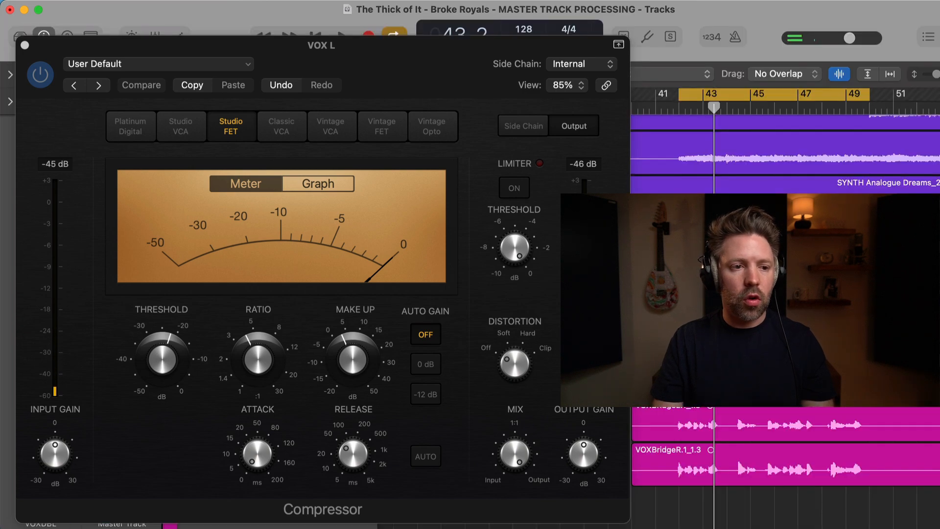
left_click(24, 45)
key("super+2")
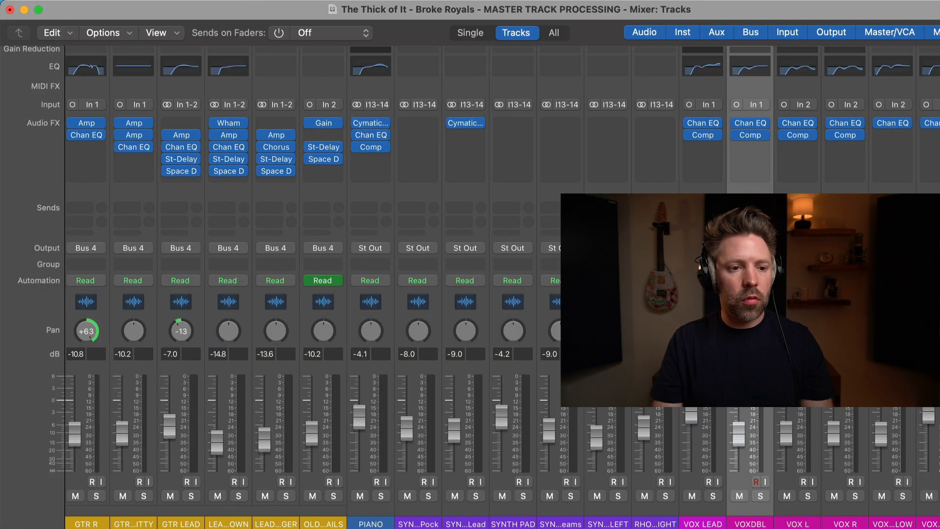
- Select the channels from VOX LEAD through VOX R and compare the mix with their compressors bypassed and active, twice
left_click(708, 482)
left_click(825, 488, "shift")
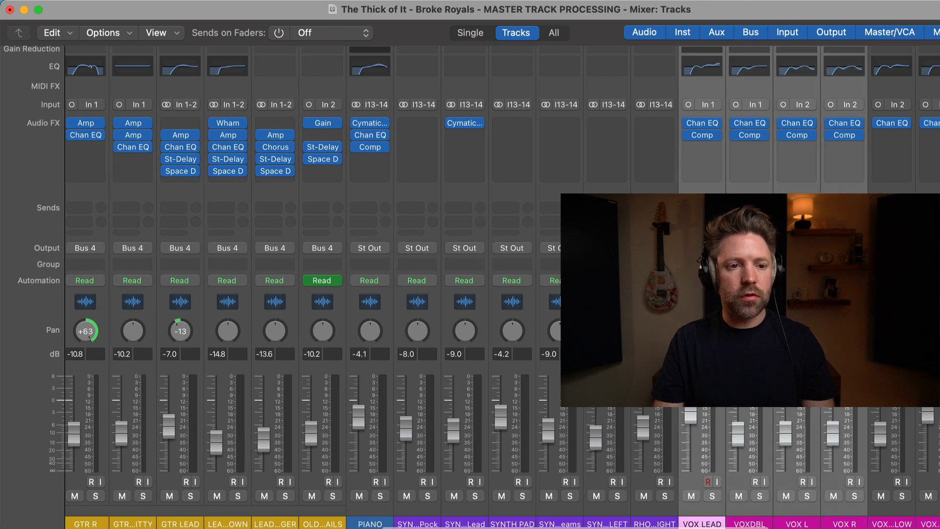
scroll(373, 112, "right", 10)
scroll(342, 132, "right", 5)
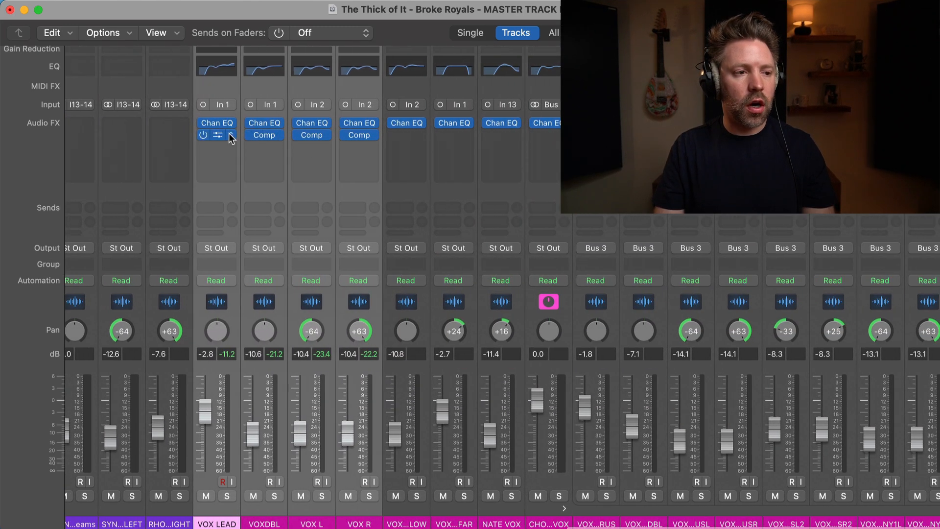
left_click(203, 135)
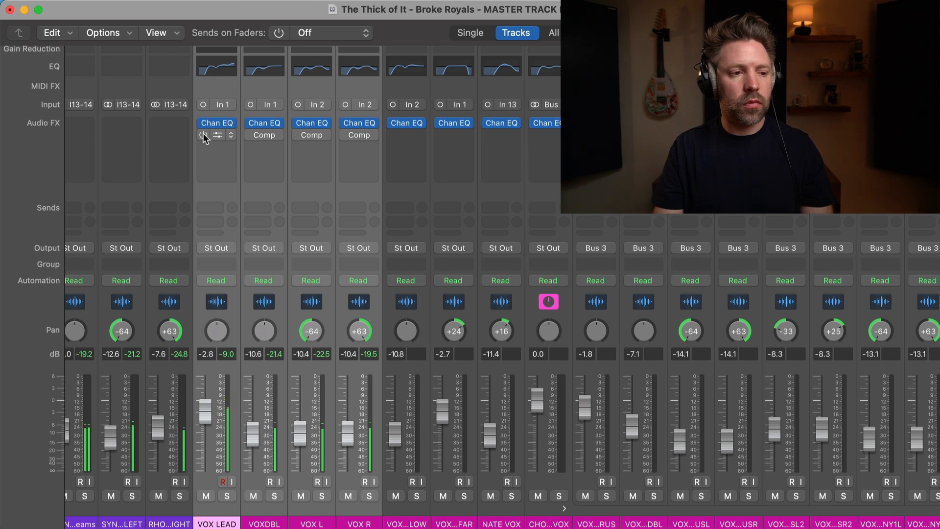
left_click(203, 135)
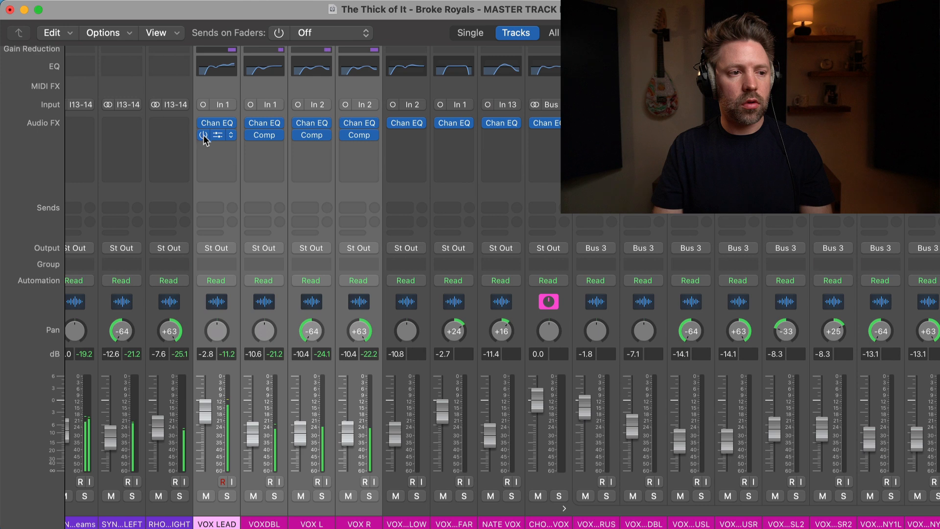
scroll(254, 172, "right", 2)
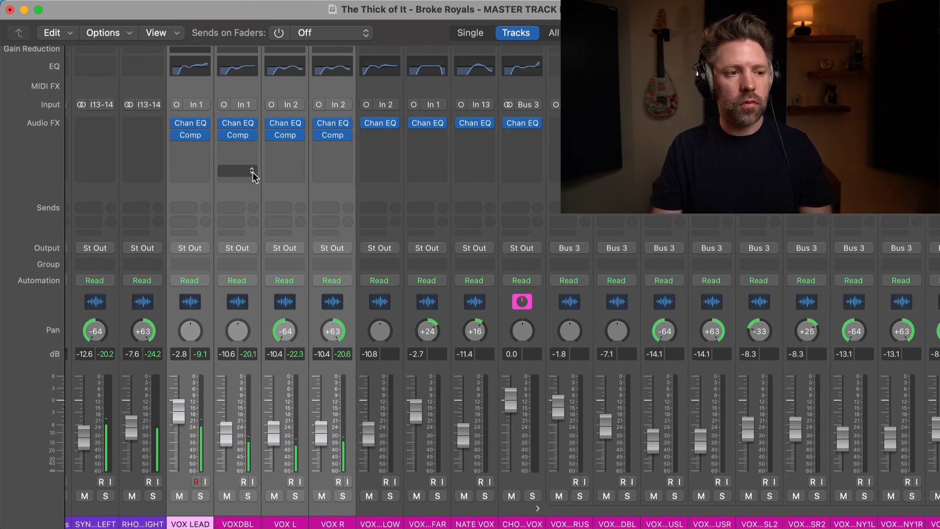
left_click(177, 136)
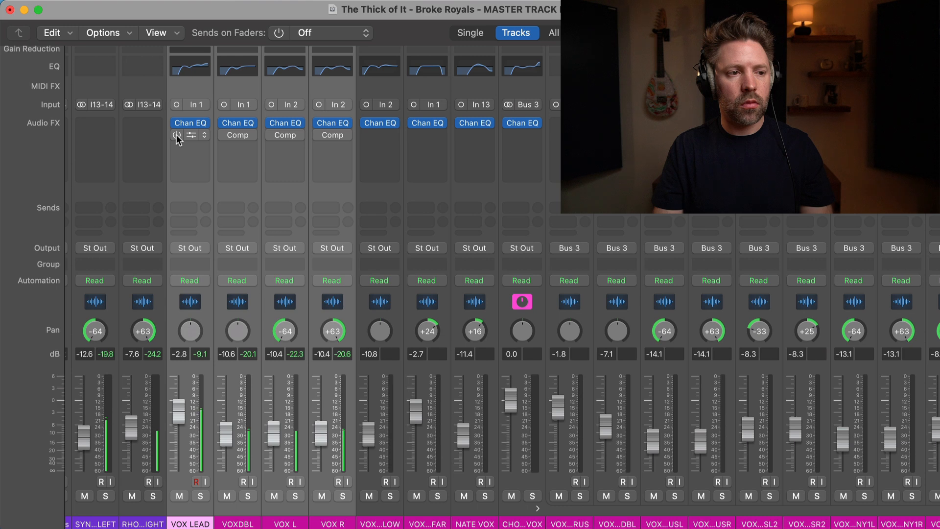
left_click(177, 135)
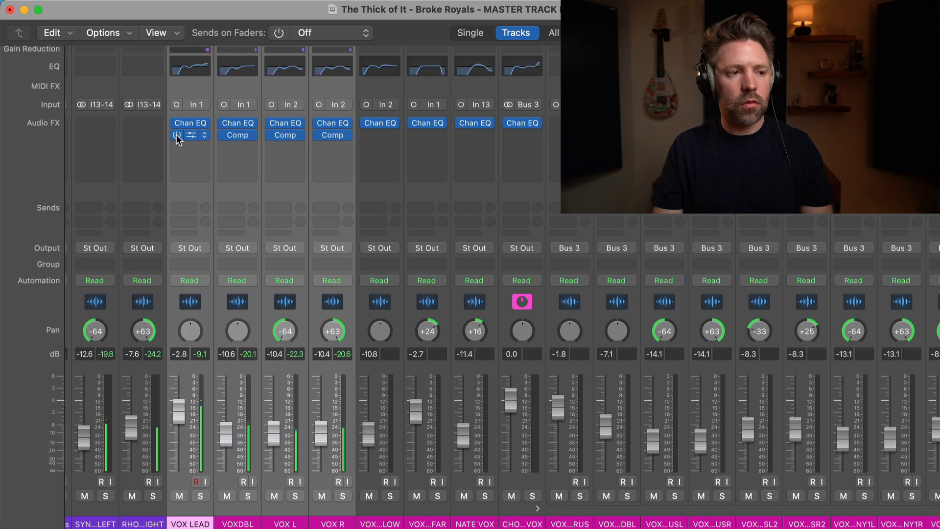
scroll(177, 140, "right", 2)
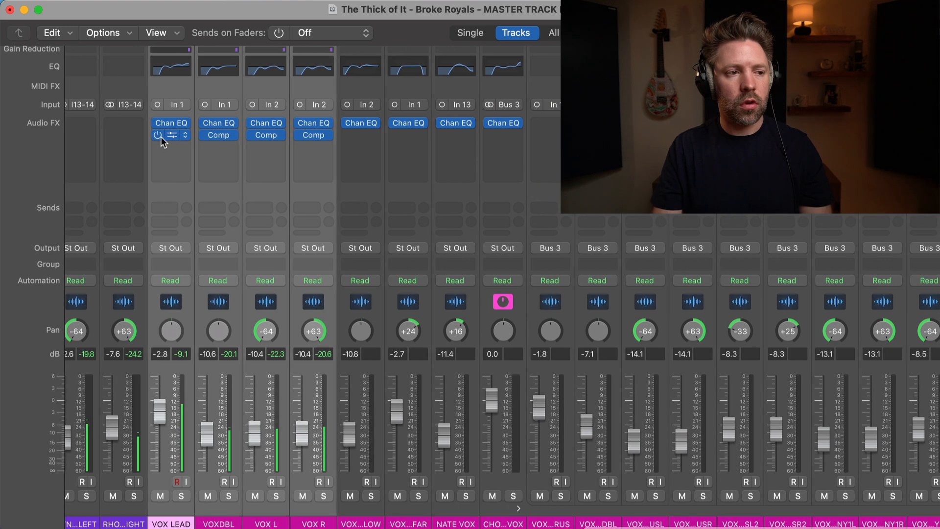
scroll(162, 140, "right", 2)
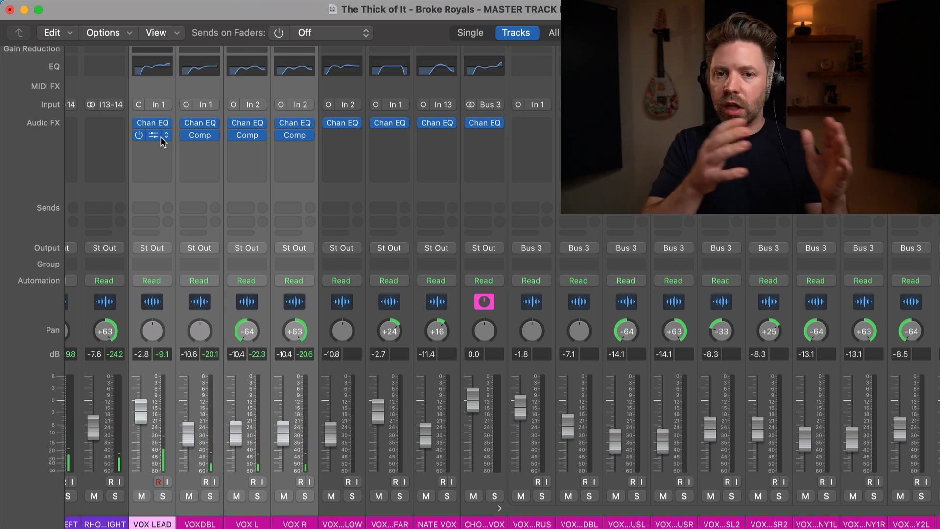
scroll(288, 300, "right", 3)
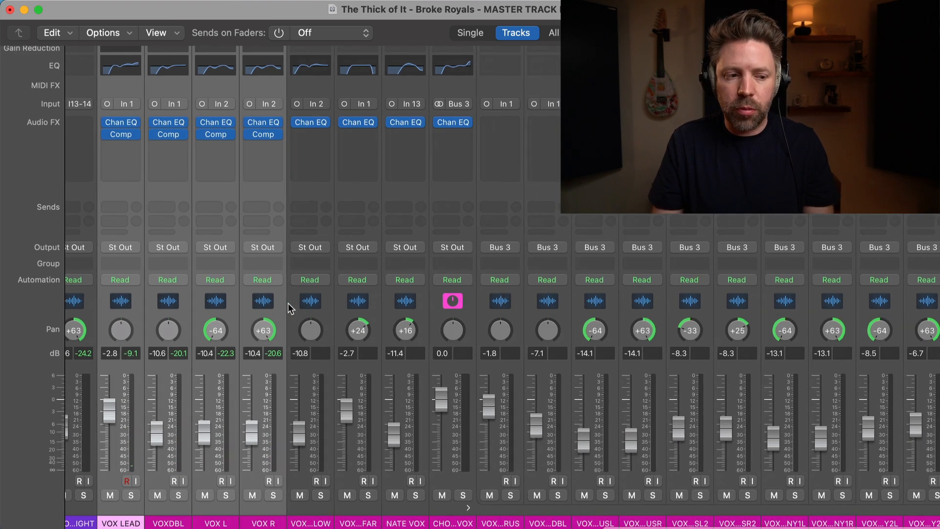
- Close the mixer and select the VOX LEAD CHORUS track in the arrangement
key("super+w")
scroll(316, 380, "right", 3)
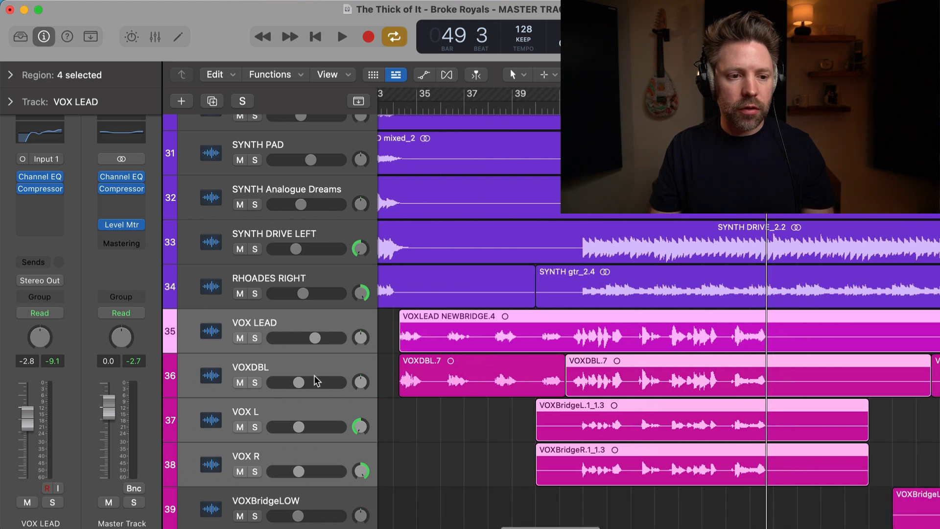
scroll(316, 381, "down", 3)
scroll(317, 381, "right", 5)
scroll(622, 319, "right", 2)
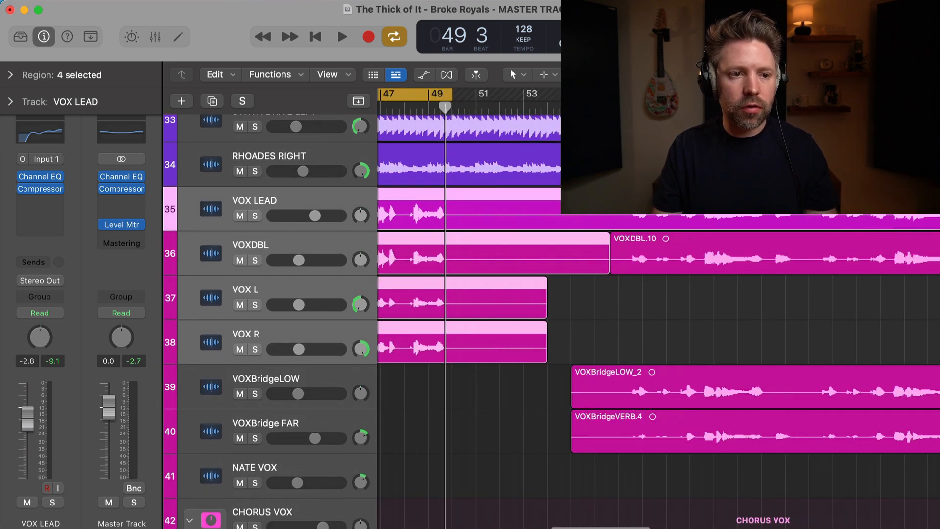
left_click(625, 107)
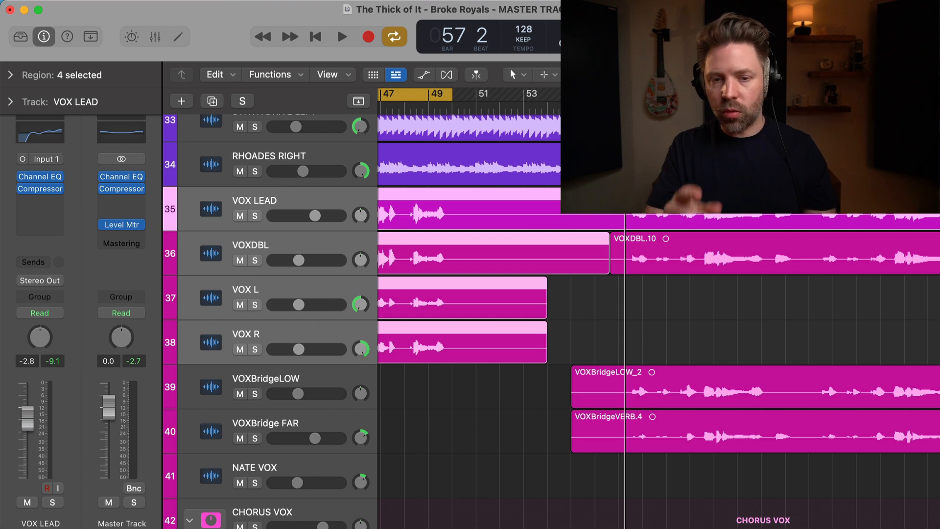
scroll(491, 273, "down", 10)
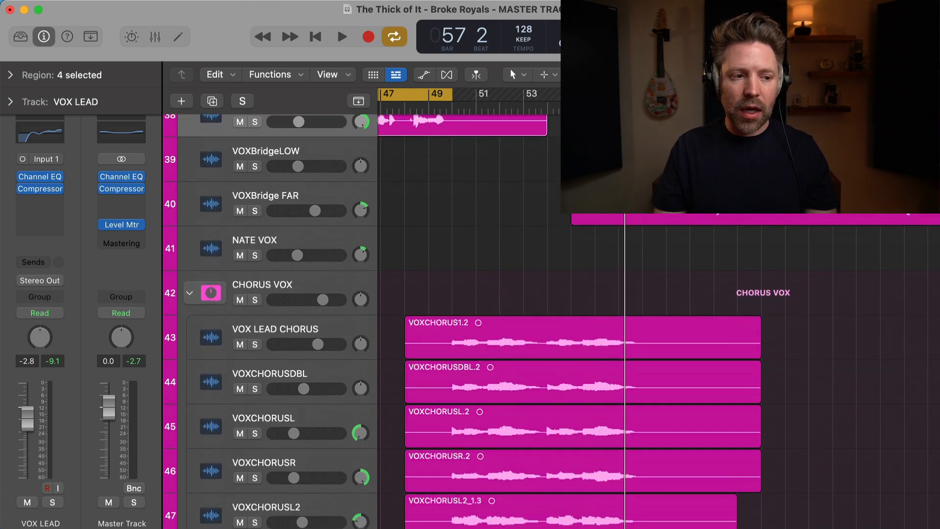
scroll(309, 239, "down", 5)
left_click(306, 239)
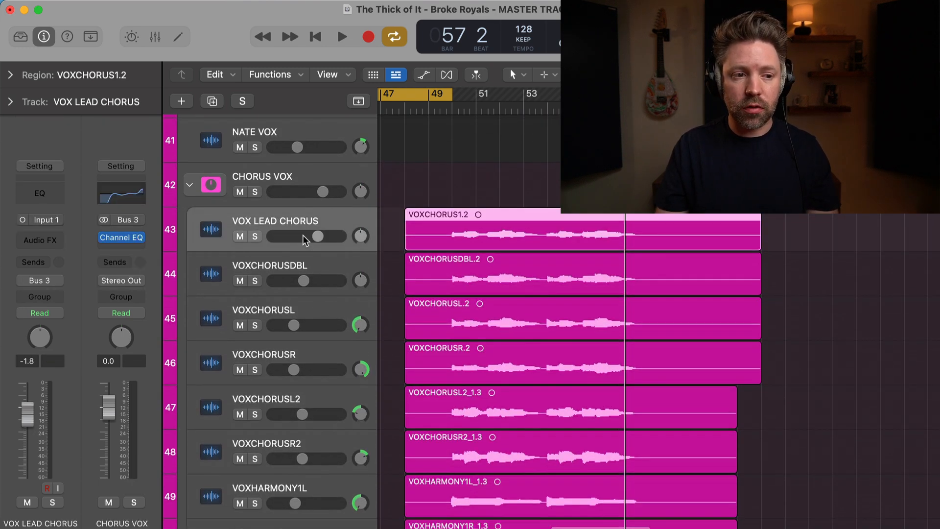
- Turn off cycle mode and play the chorus vocals from about bar 50, with and without VOX LEAD CHORUS soloed
key("c")
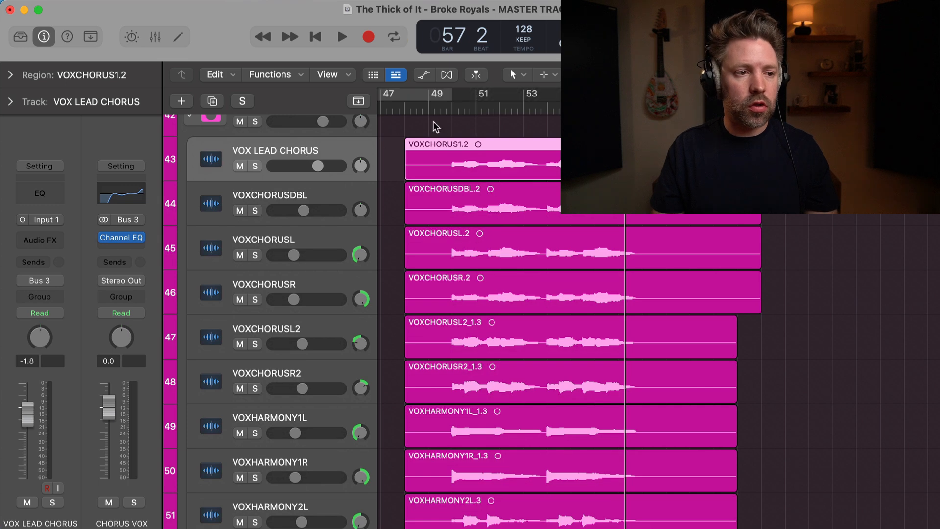
left_click(459, 109)
key("space")
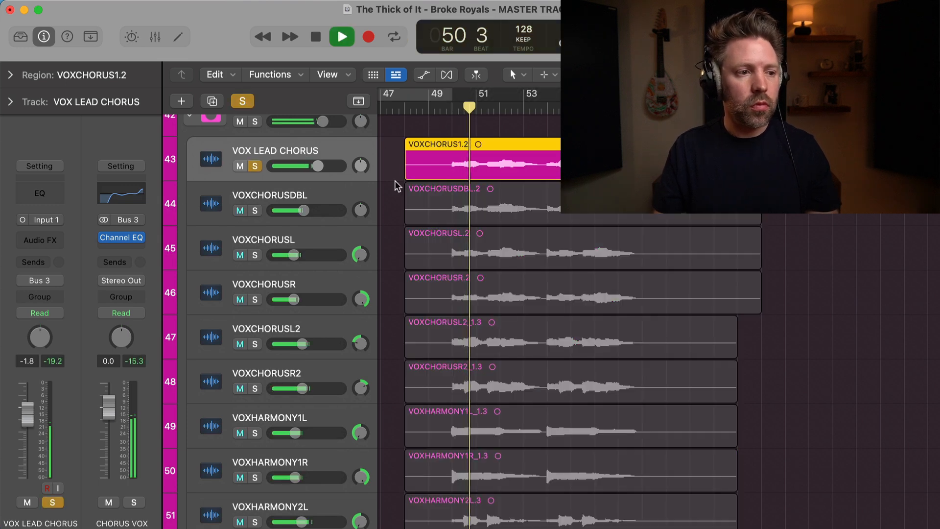
scroll(285, 216, "up", 1)
scroll(403, 219, "left", 2)
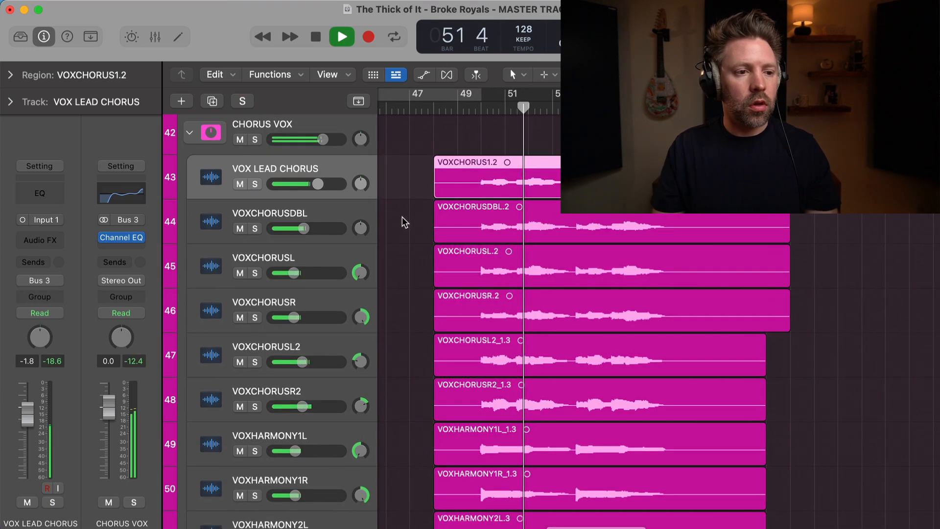
scroll(390, 222, "down", 3)
scroll(351, 233, "up", 3)
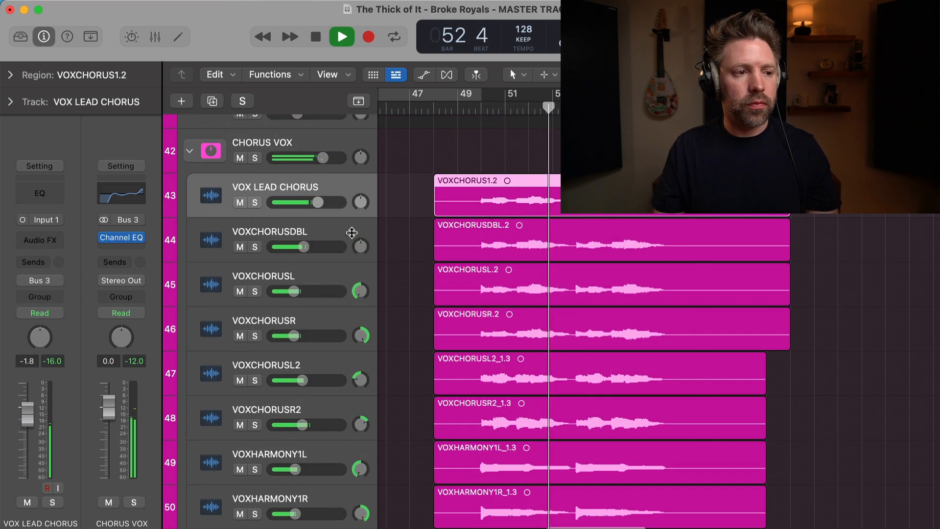
scroll(348, 231, "up", 2)
key("space")
- Insert a dual mono Compressor on the CHORUS VOX stack with both channels coupled and the Vintage Opto model selected
left_click(271, 168)
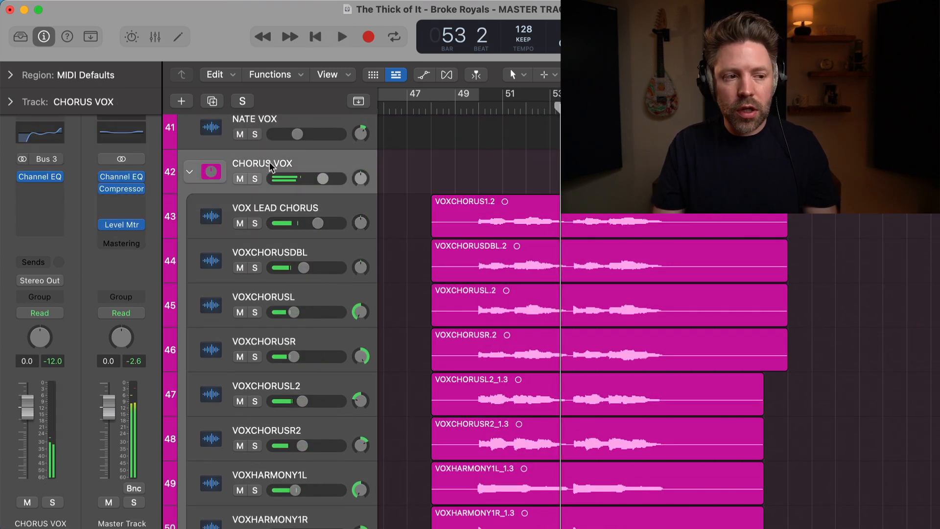
left_click(49, 198)
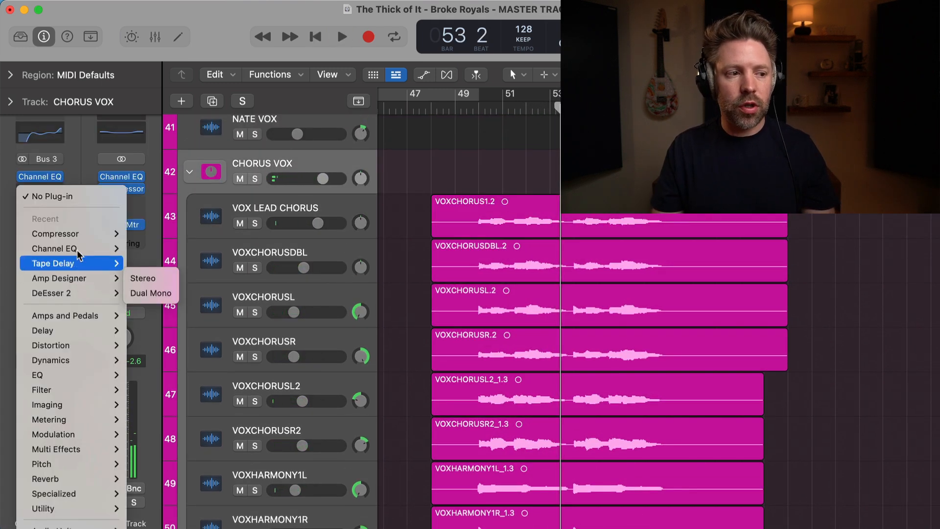
mouse_move(98, 234)
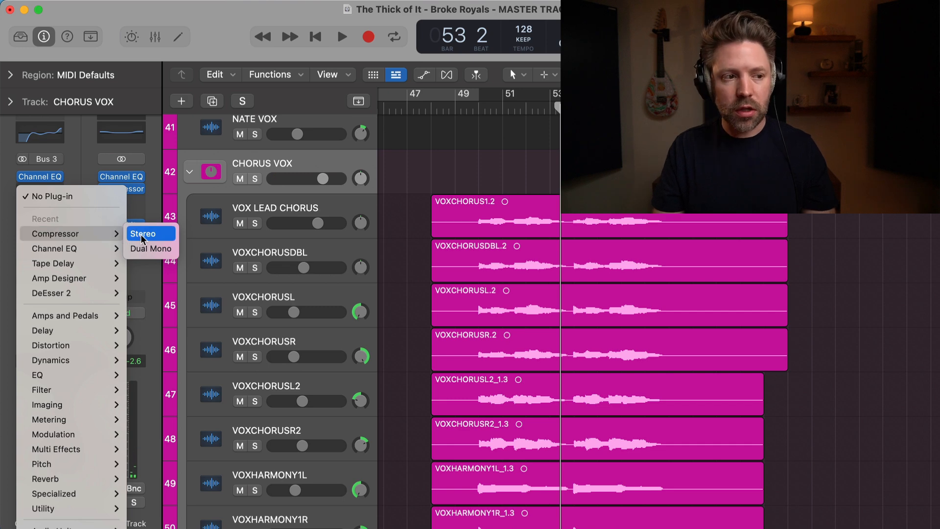
left_click(163, 251)
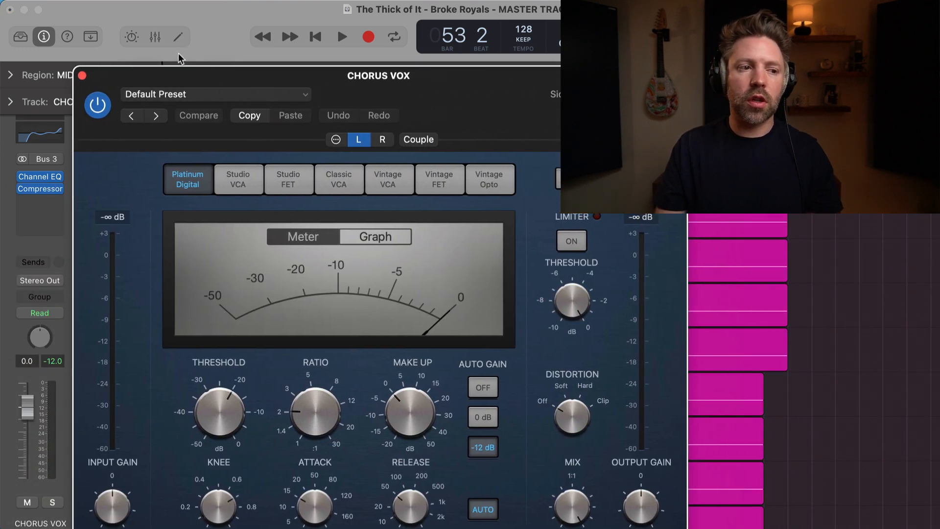
left_click_drag(178, 79, 115, 22)
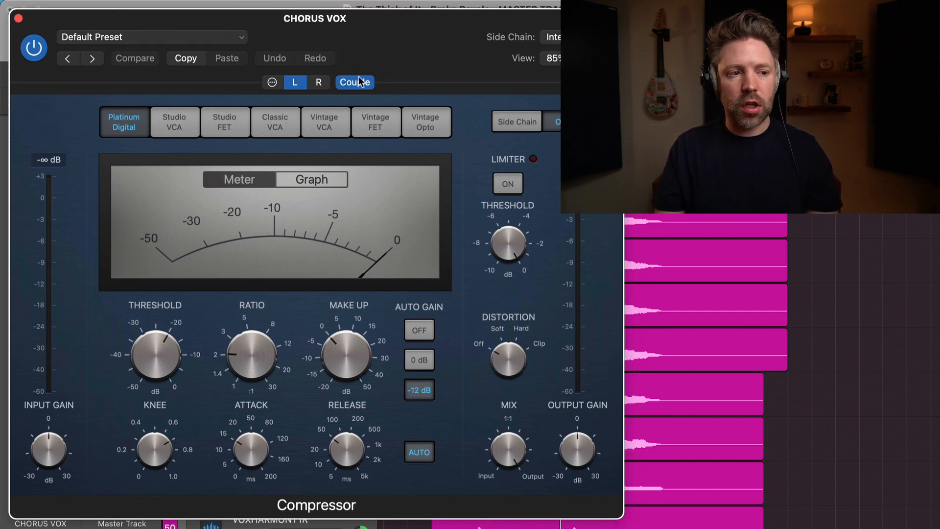
left_click(412, 122)
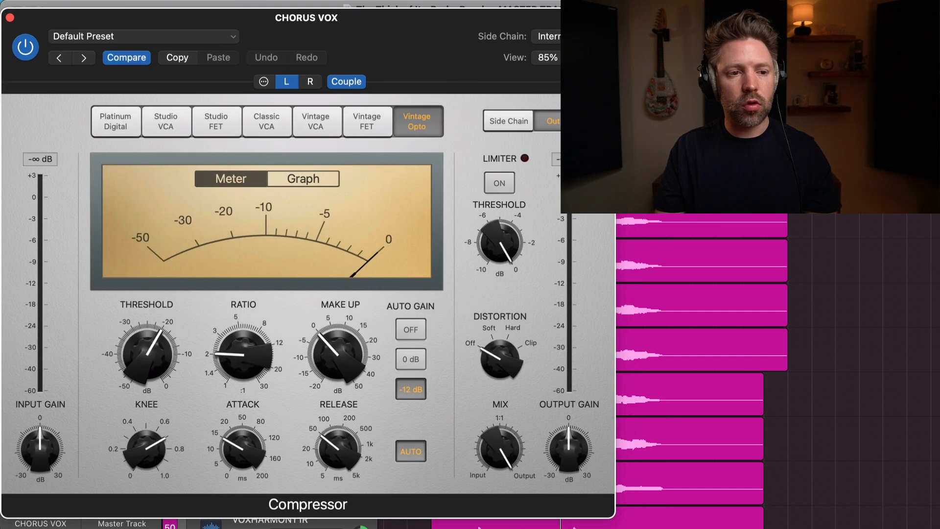
- Turn off the compressor's auto gain and set the attack just below 5 ms and the ratio to about 3:1
scroll(777, 371, "left", 6)
left_click(755, 88)
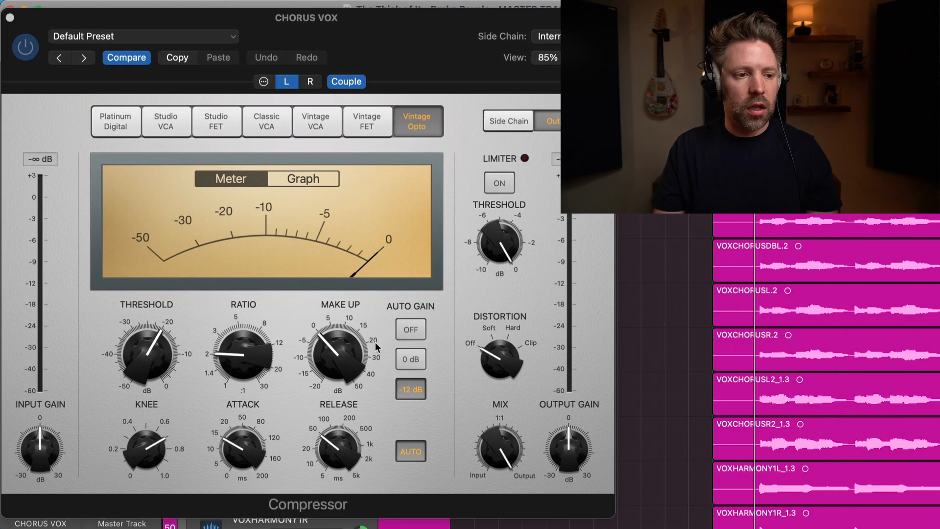
left_click(411, 328)
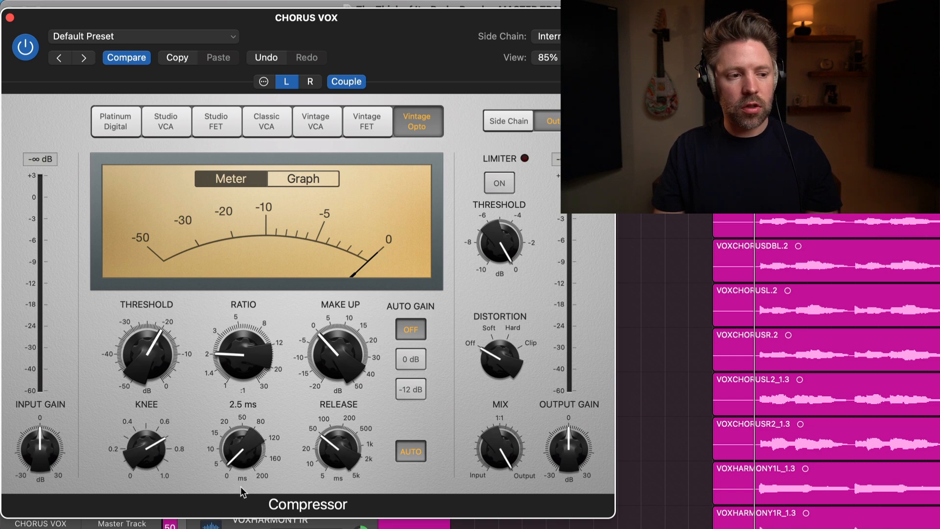
left_click_drag(242, 486, 235, 485)
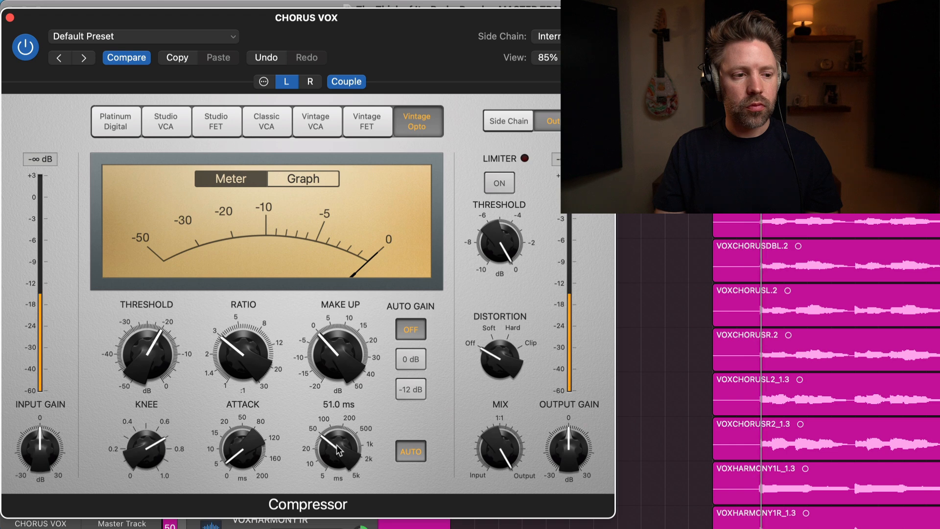
- Lower the CHORUS VOX compressor's threshold to about -30 dB and set its make-up gain to about 3 dB during playback
left_click_drag(149, 357, 149, 387)
left_click_drag(335, 354, 335, 344)
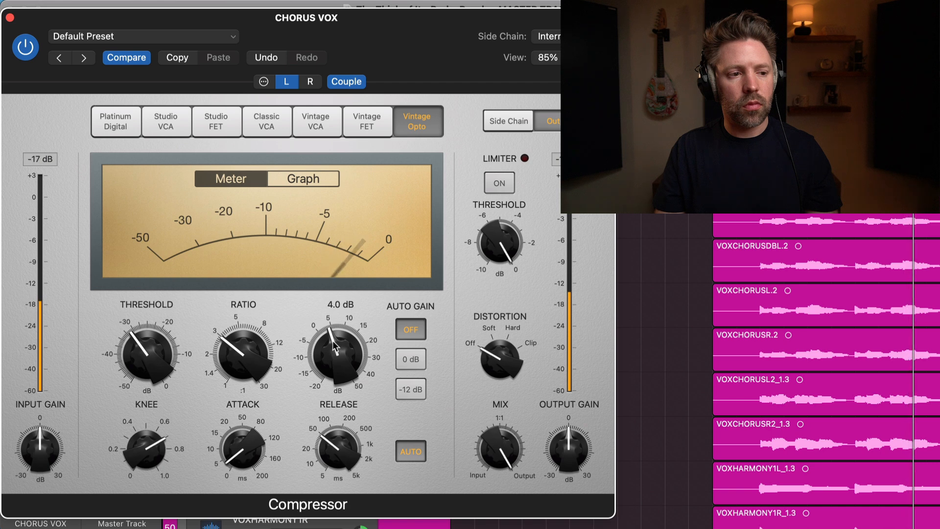
left_click_drag(333, 341, 332, 346)
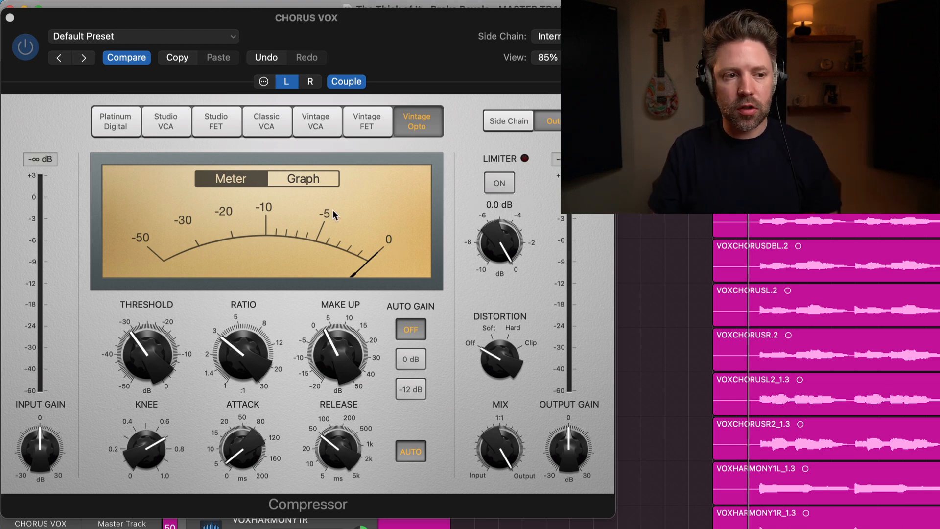
- Play the chorus vocals with the CHORUS VOX compressor bypassed and active in turn, leaving it active and closing its window
key("space")
left_click(26, 47)
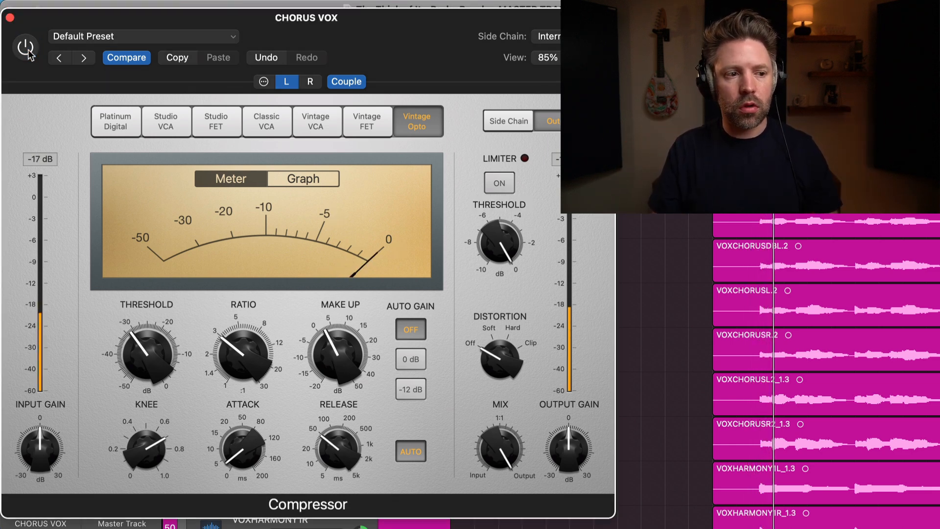
left_click(27, 49)
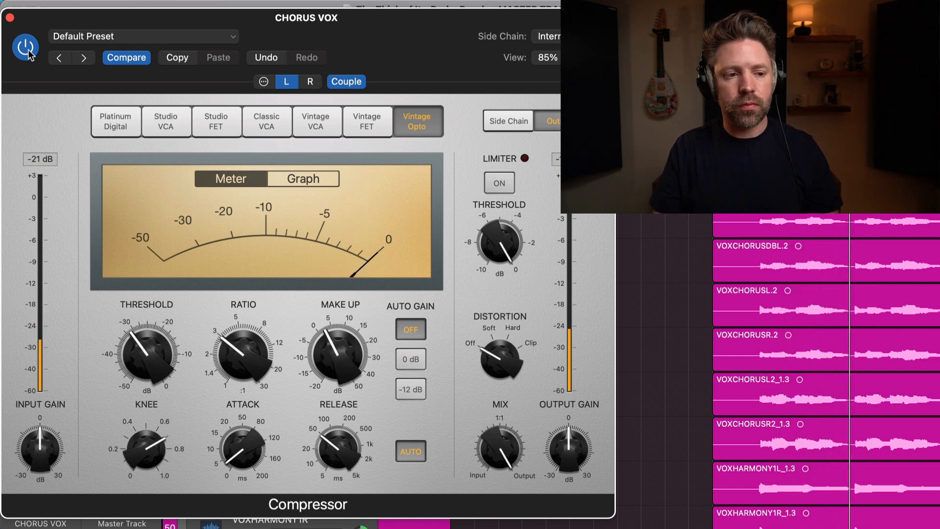
left_click(27, 49)
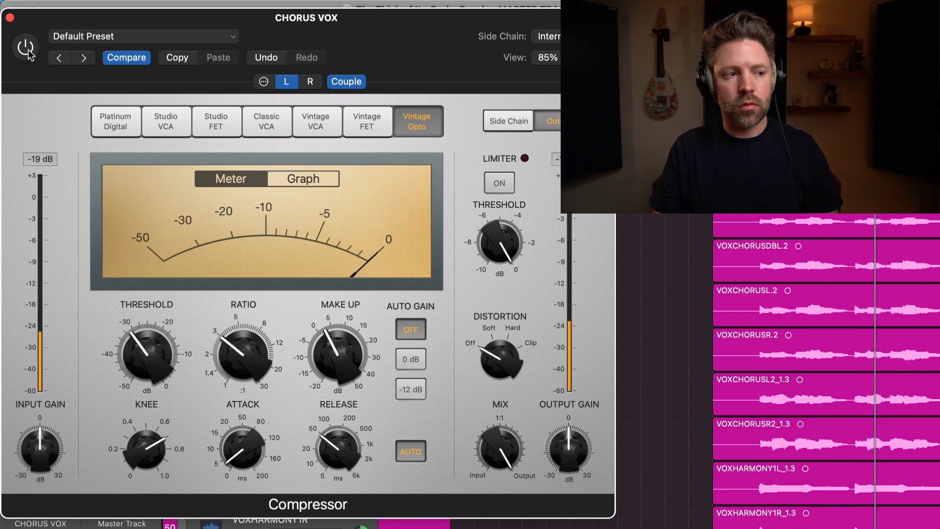
left_click(26, 48)
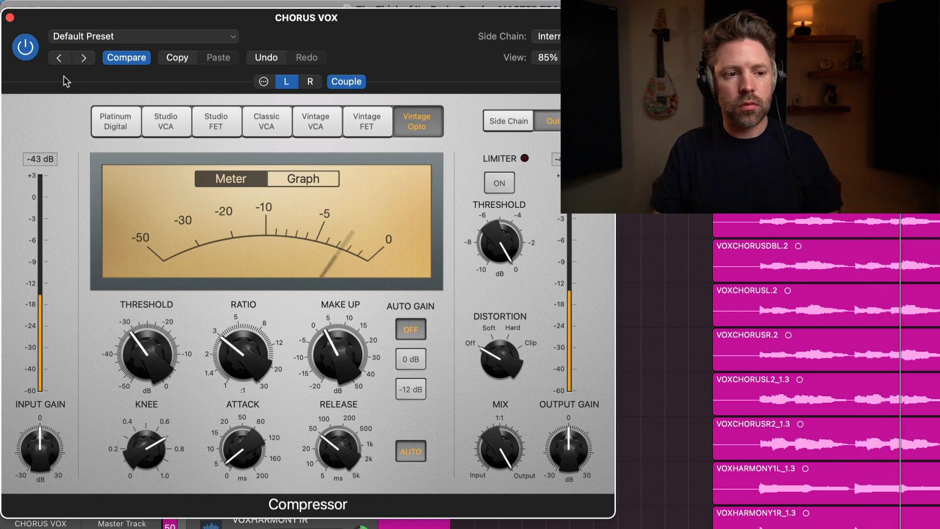
left_click(9, 18)
key("space")
- Move the playhead to bar 42 and select the STATIC MIX reference track
scroll(447, 219, "right", 2)
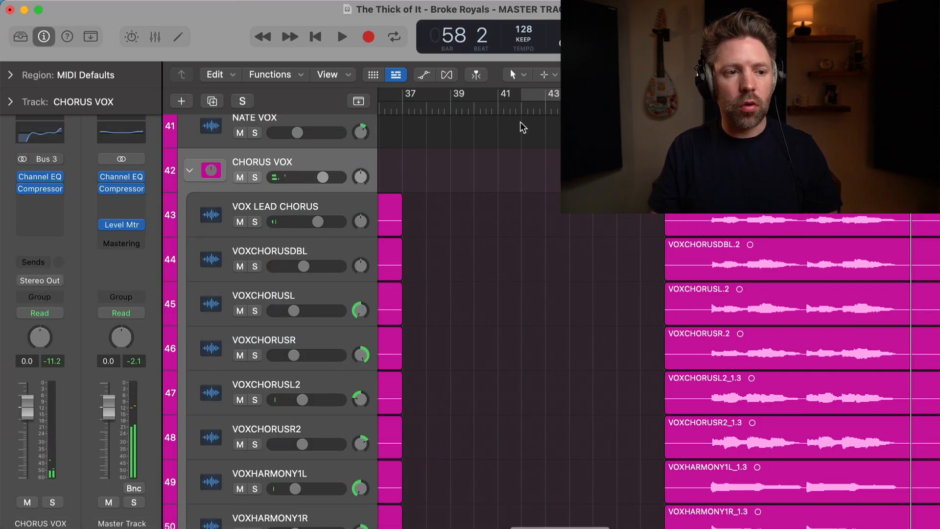
left_click(521, 107)
scroll(539, 191, "down", 5)
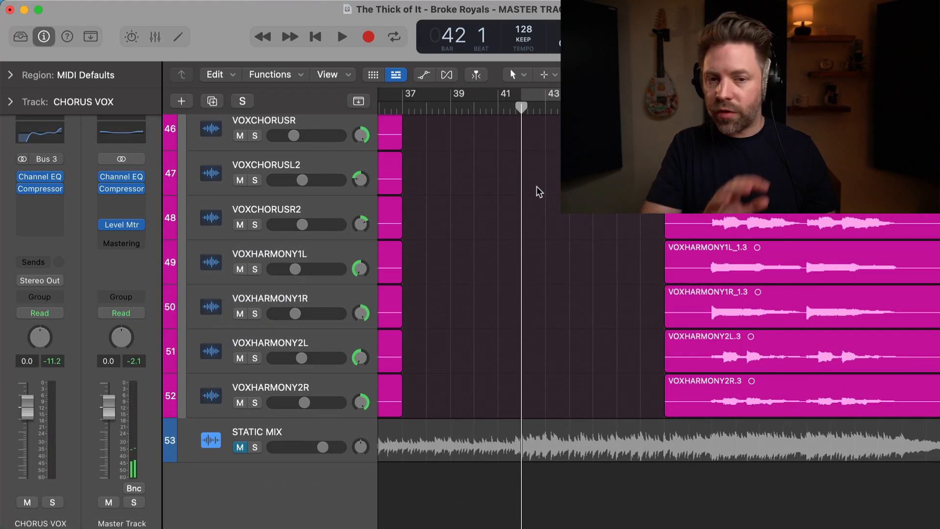
key("x")
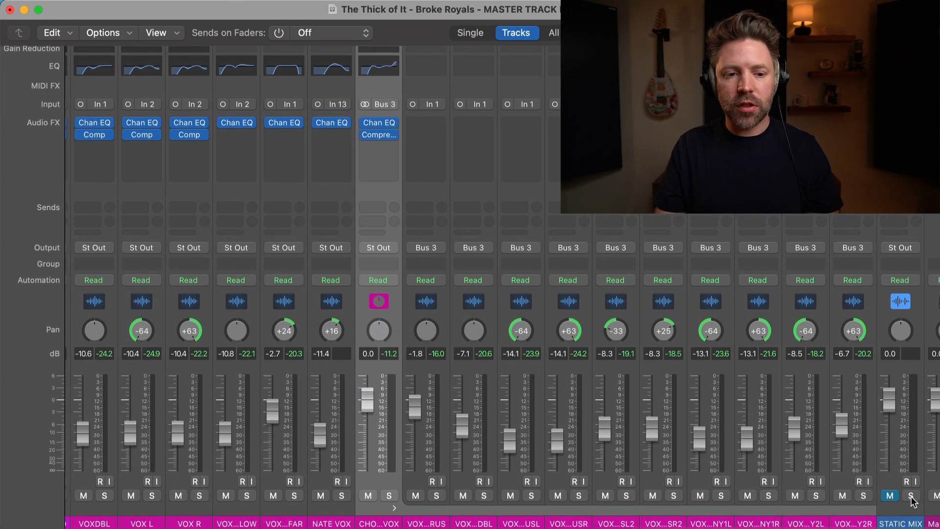
left_click(891, 487)
key("x")
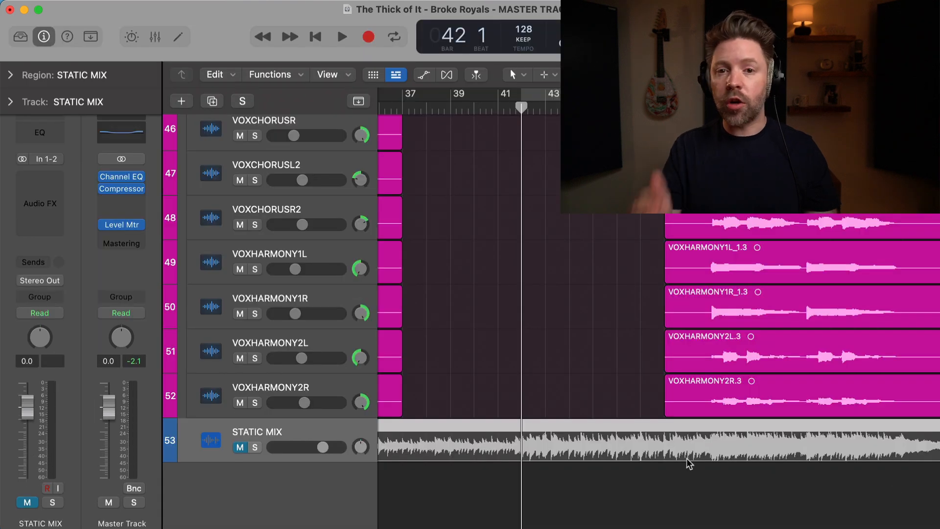
- Play the song from bar 42 to about bar 56, soloing and unsoloing STATIC MIX to compare it with the compressed mix
key("space")
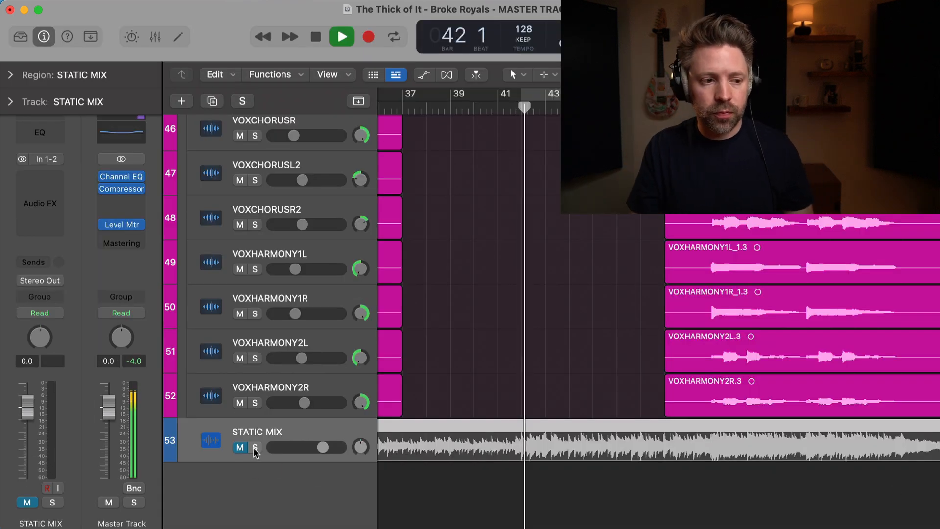
left_click(255, 447)
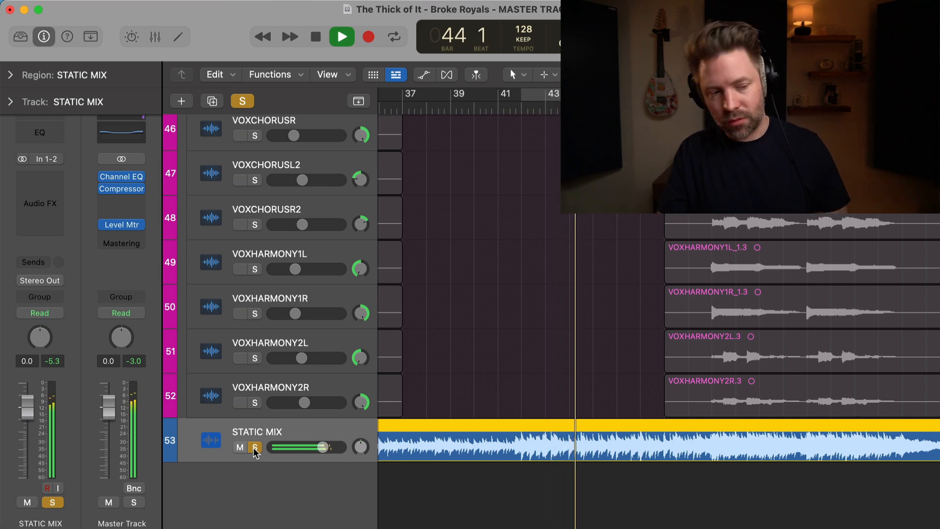
left_click(255, 448)
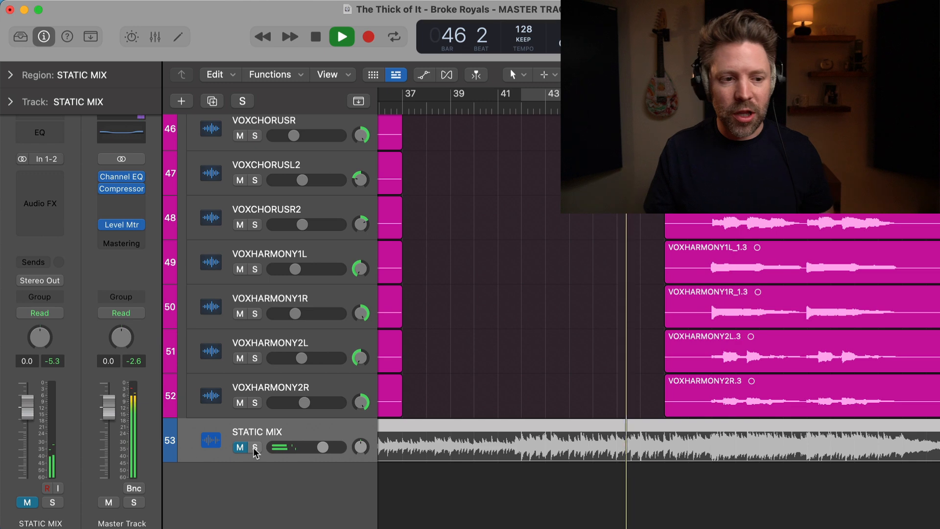
left_click(255, 447)
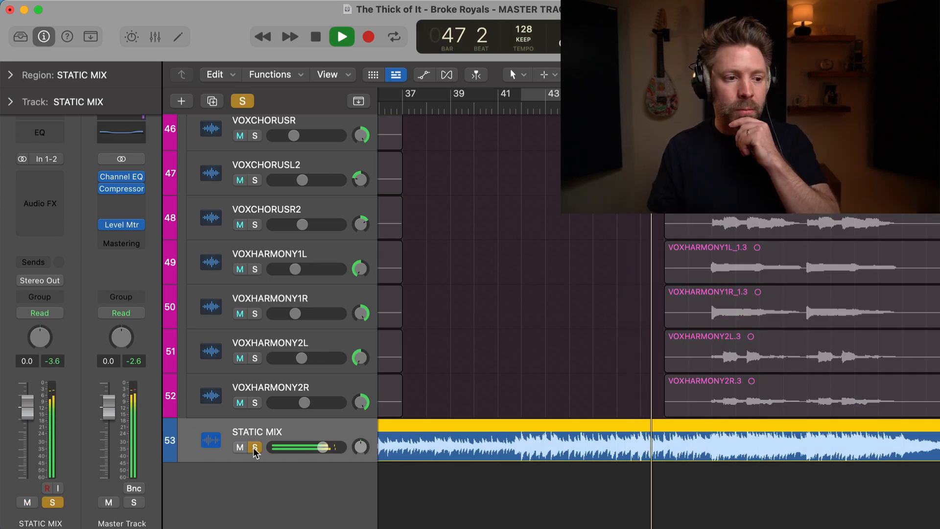
left_click(255, 447)
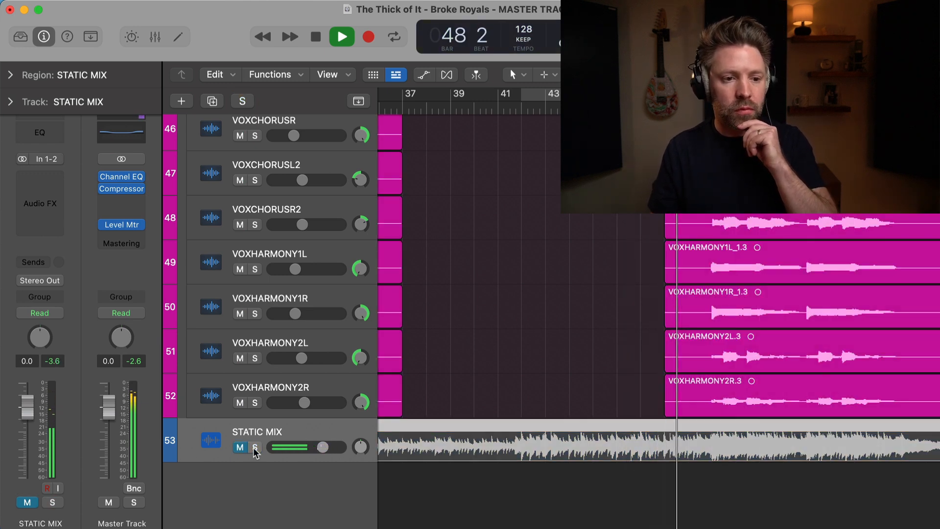
left_click(255, 447)
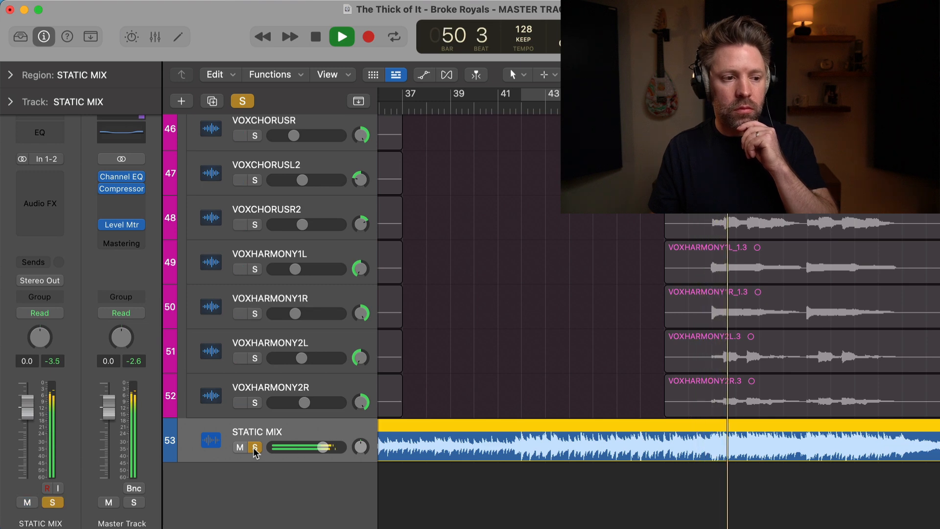
left_click(255, 447)
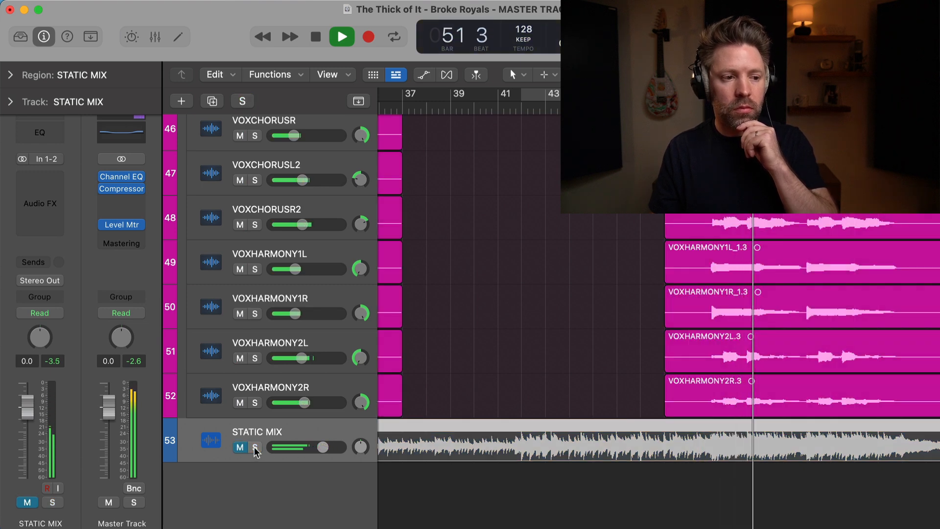
left_click(254, 447)
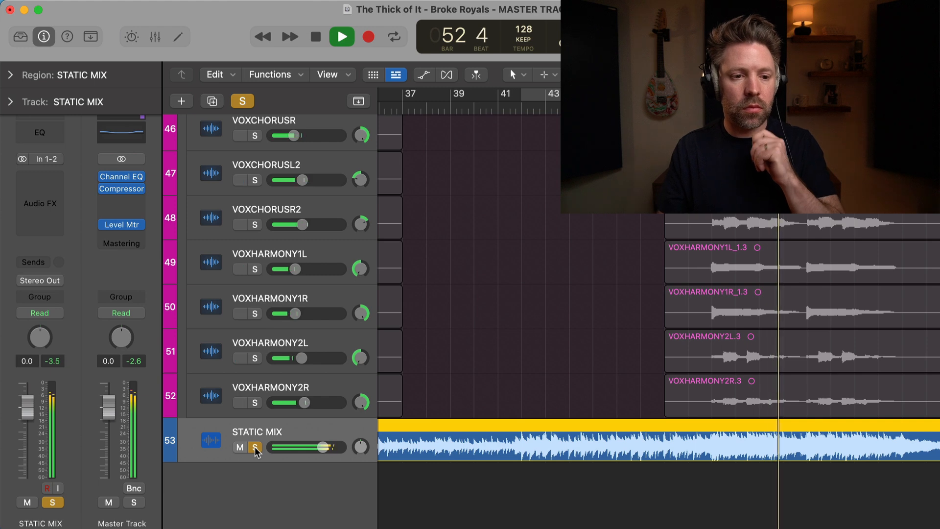
left_click(255, 447)
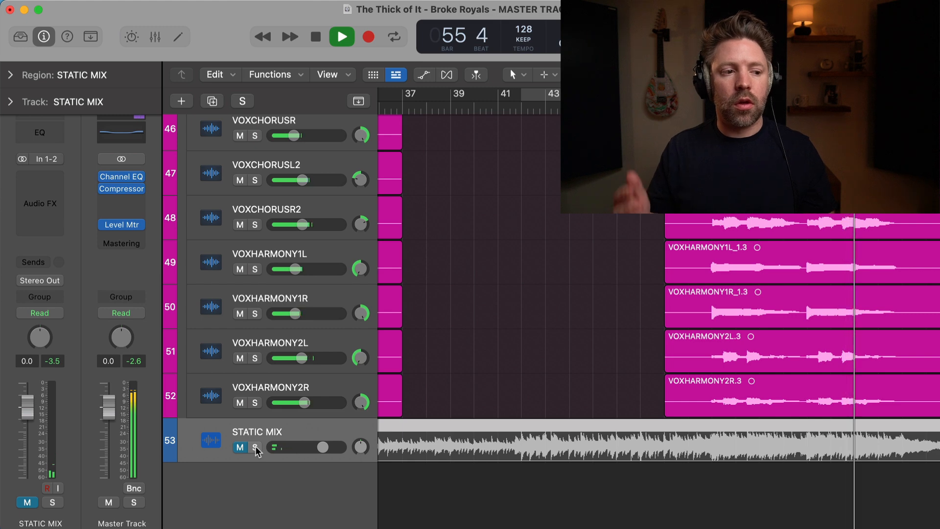
key("space")
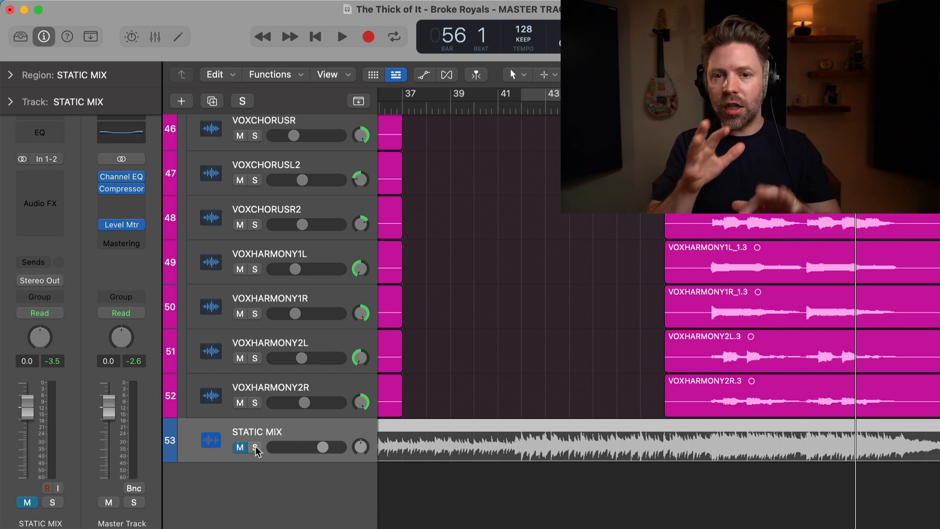
- Replay from bar 42 with cycle mode on, alternating the STATIC MIX solo against the compressed mix, and stop around bar 49
key("space")
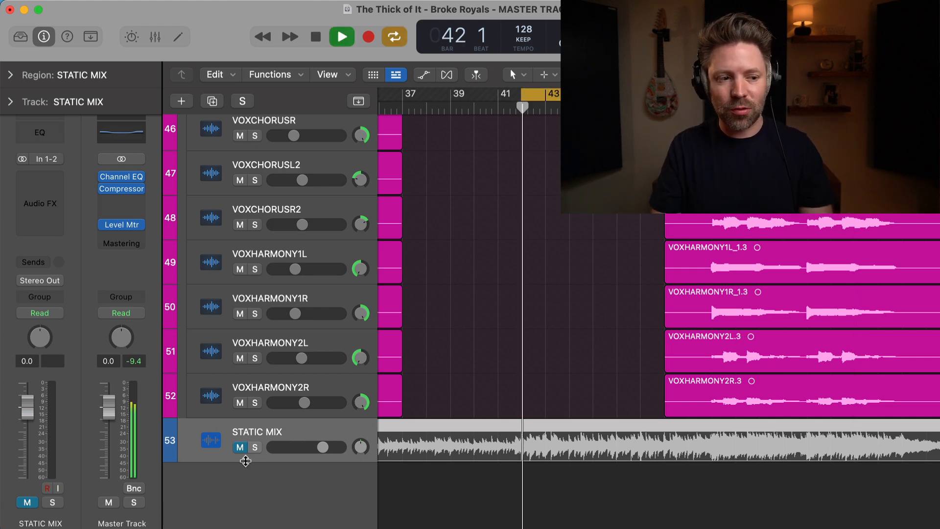
left_click(256, 447)
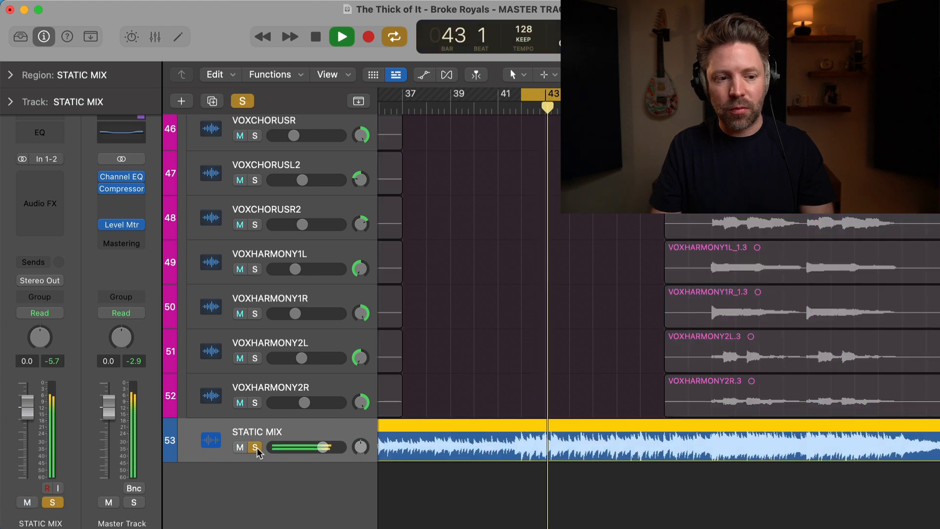
left_click(256, 448)
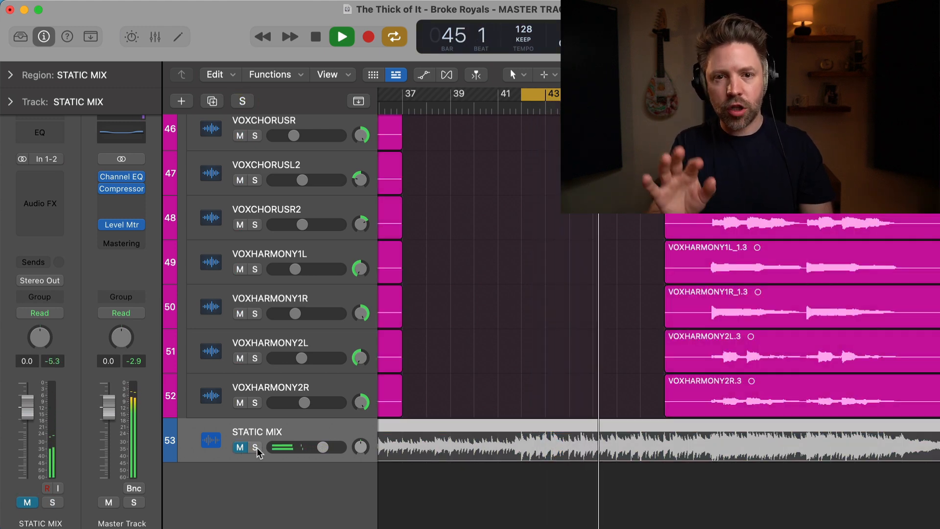
left_click(255, 447)
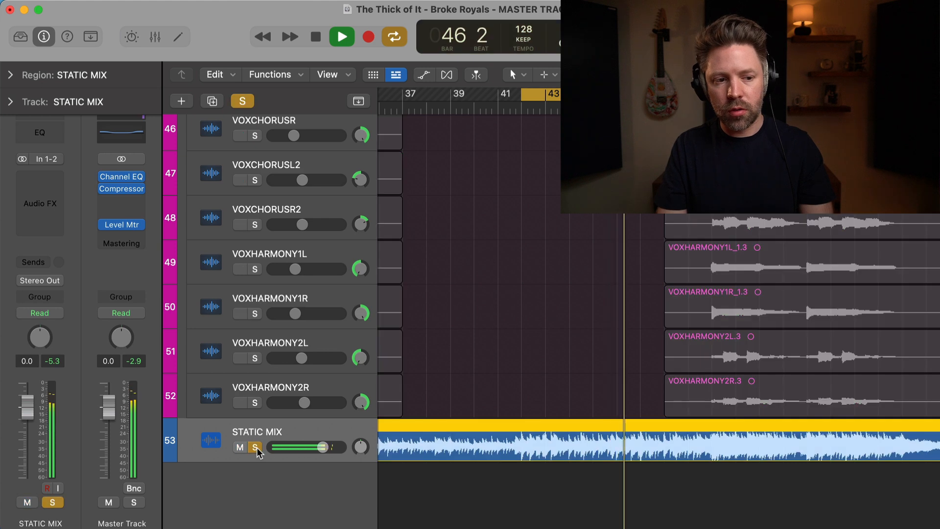
left_click(255, 447)
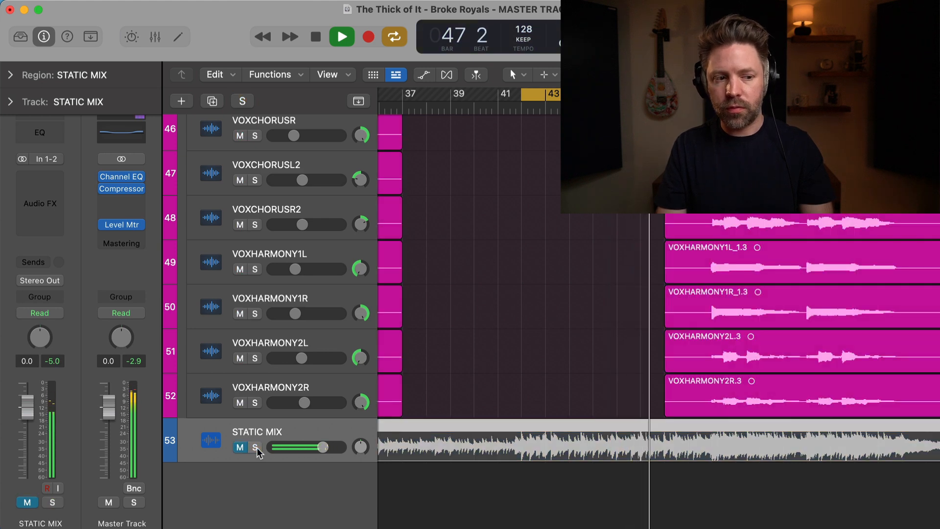
left_click(255, 447)
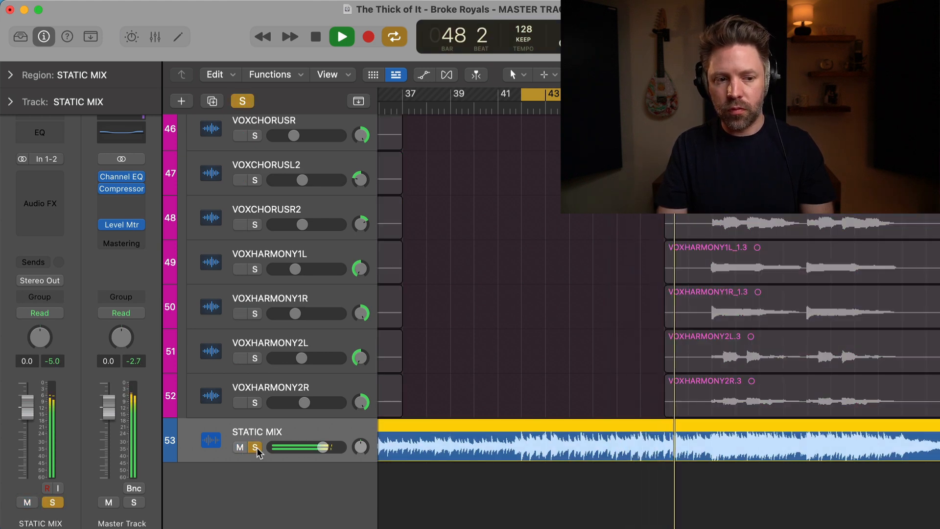
left_click(255, 447)
key("space")
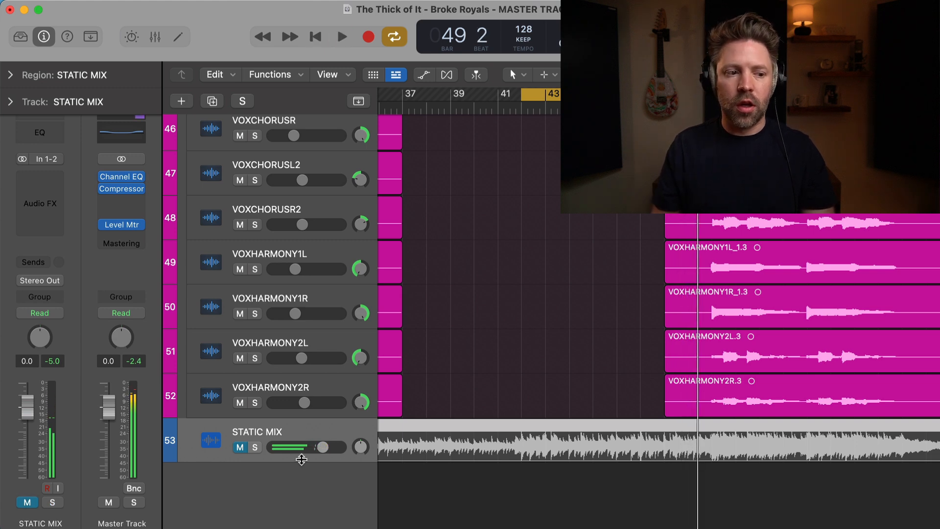